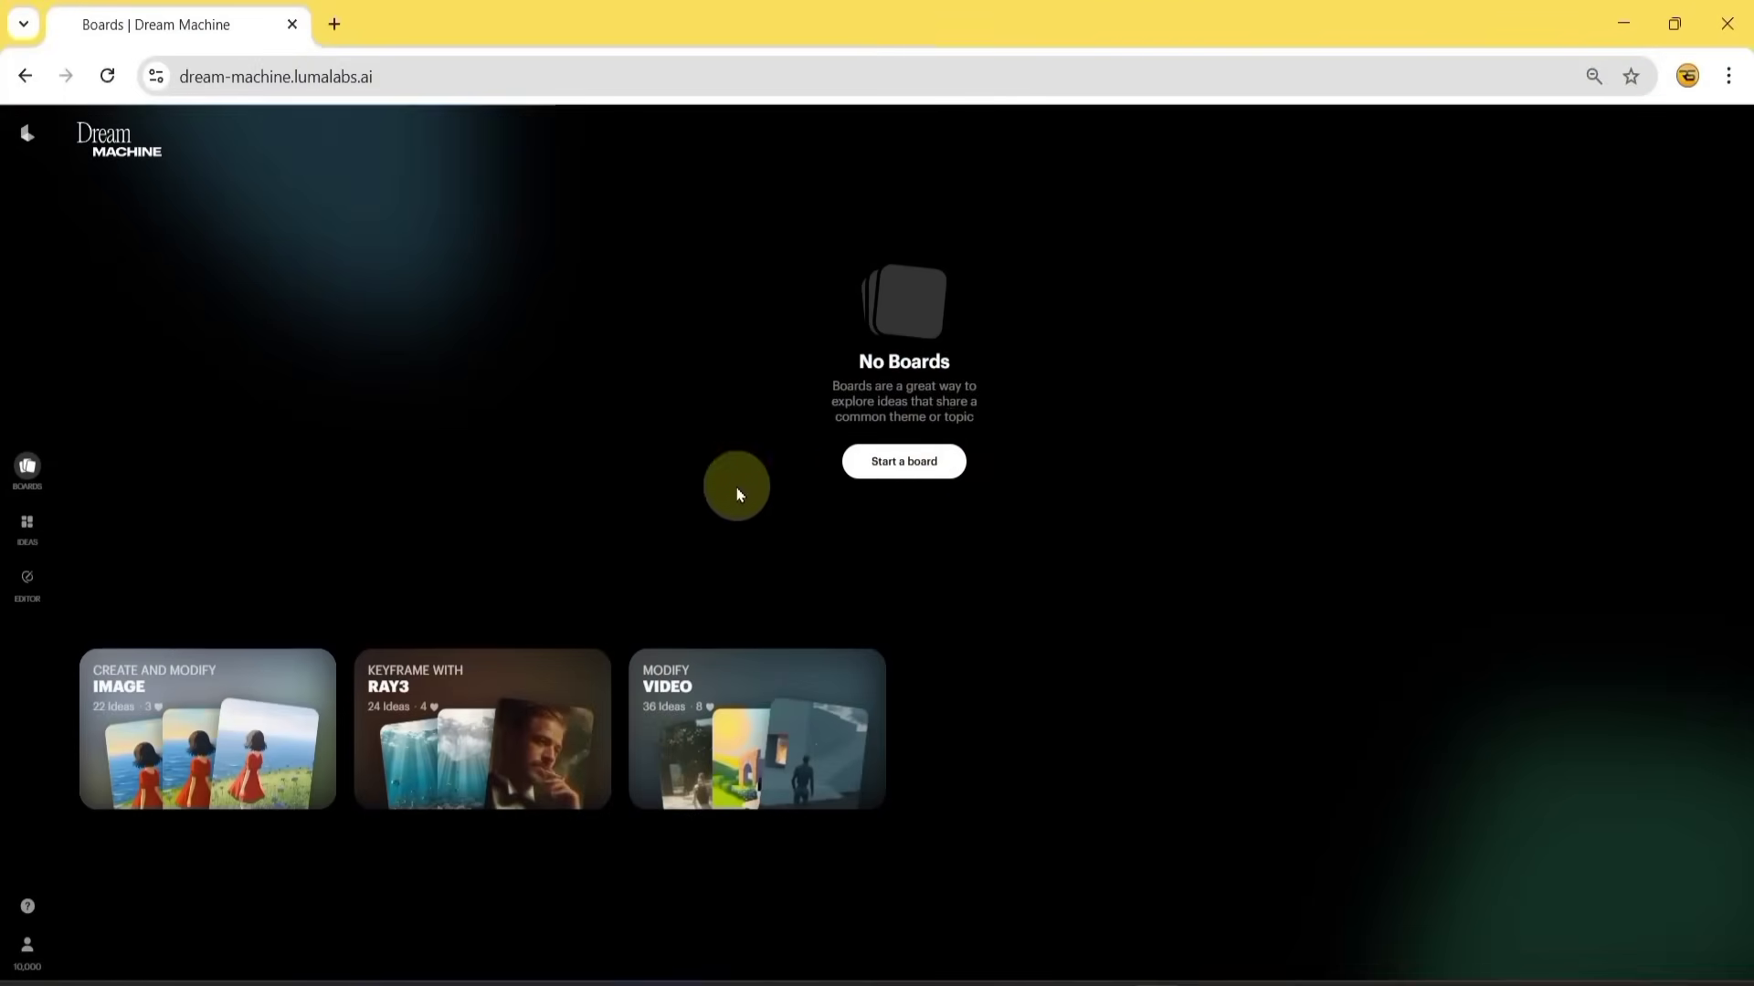
- Go back to Boards and open the Create and Modify Image board
{"action": "left_click", "coordinate": [895, 464]}
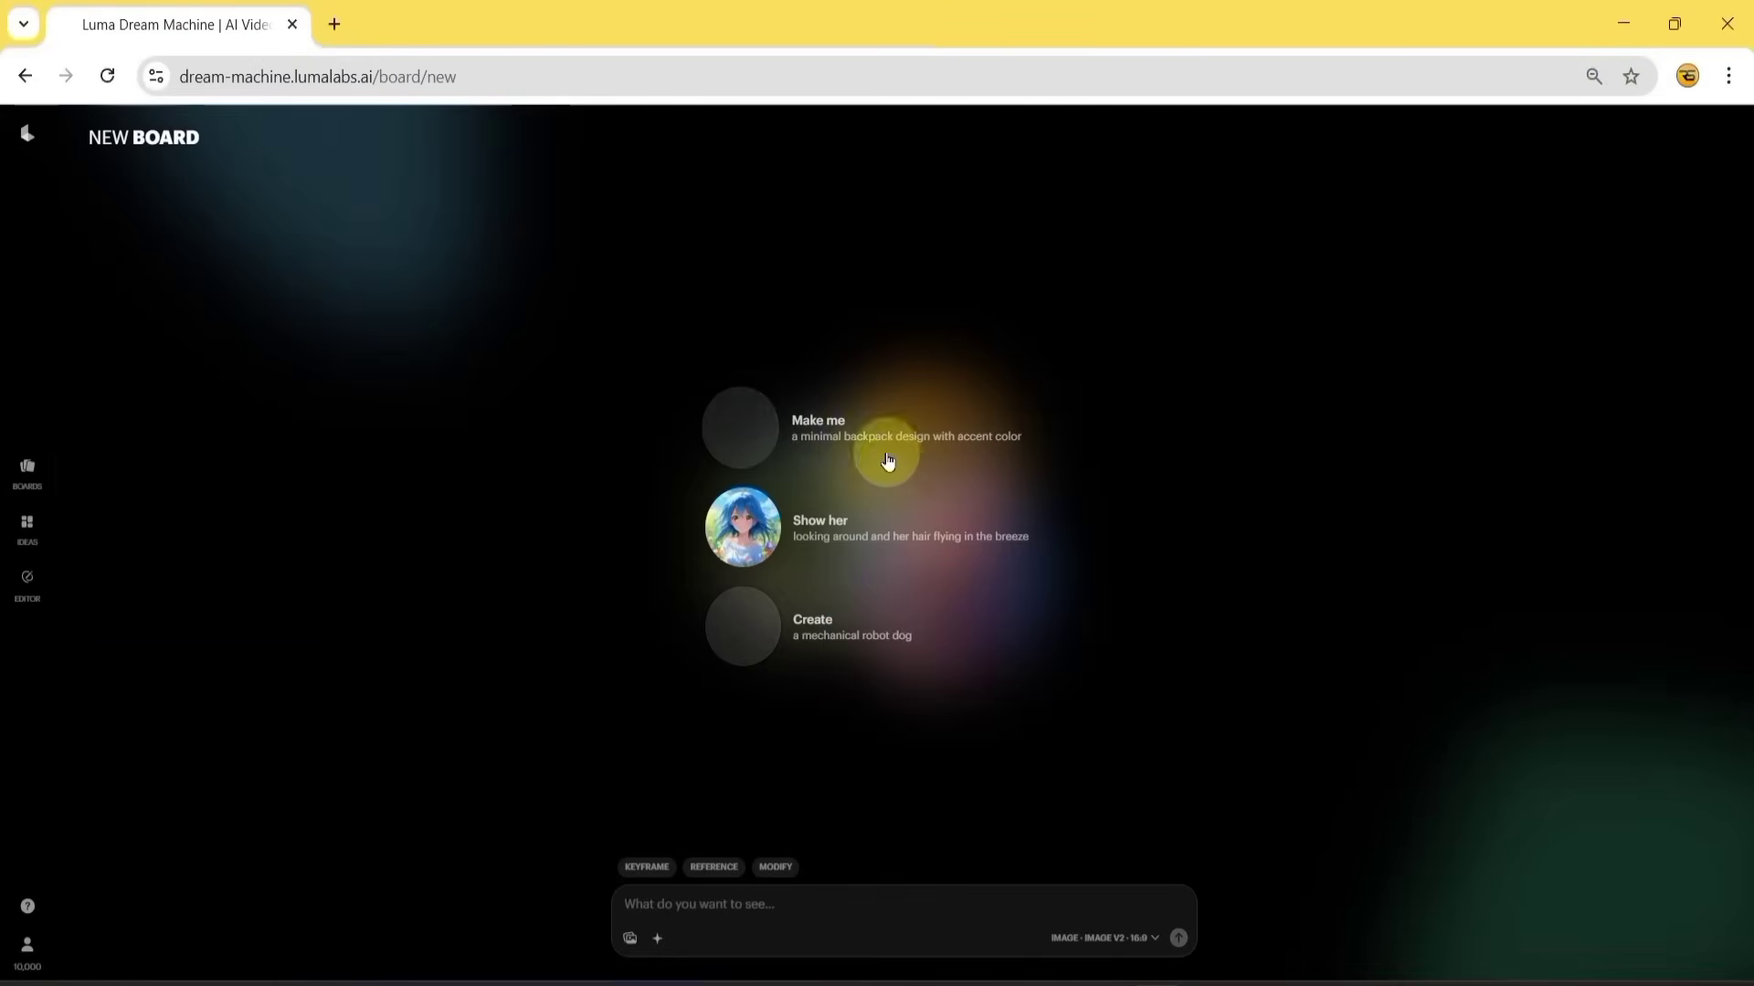
{"action": "left_click", "coordinate": [24, 468]}
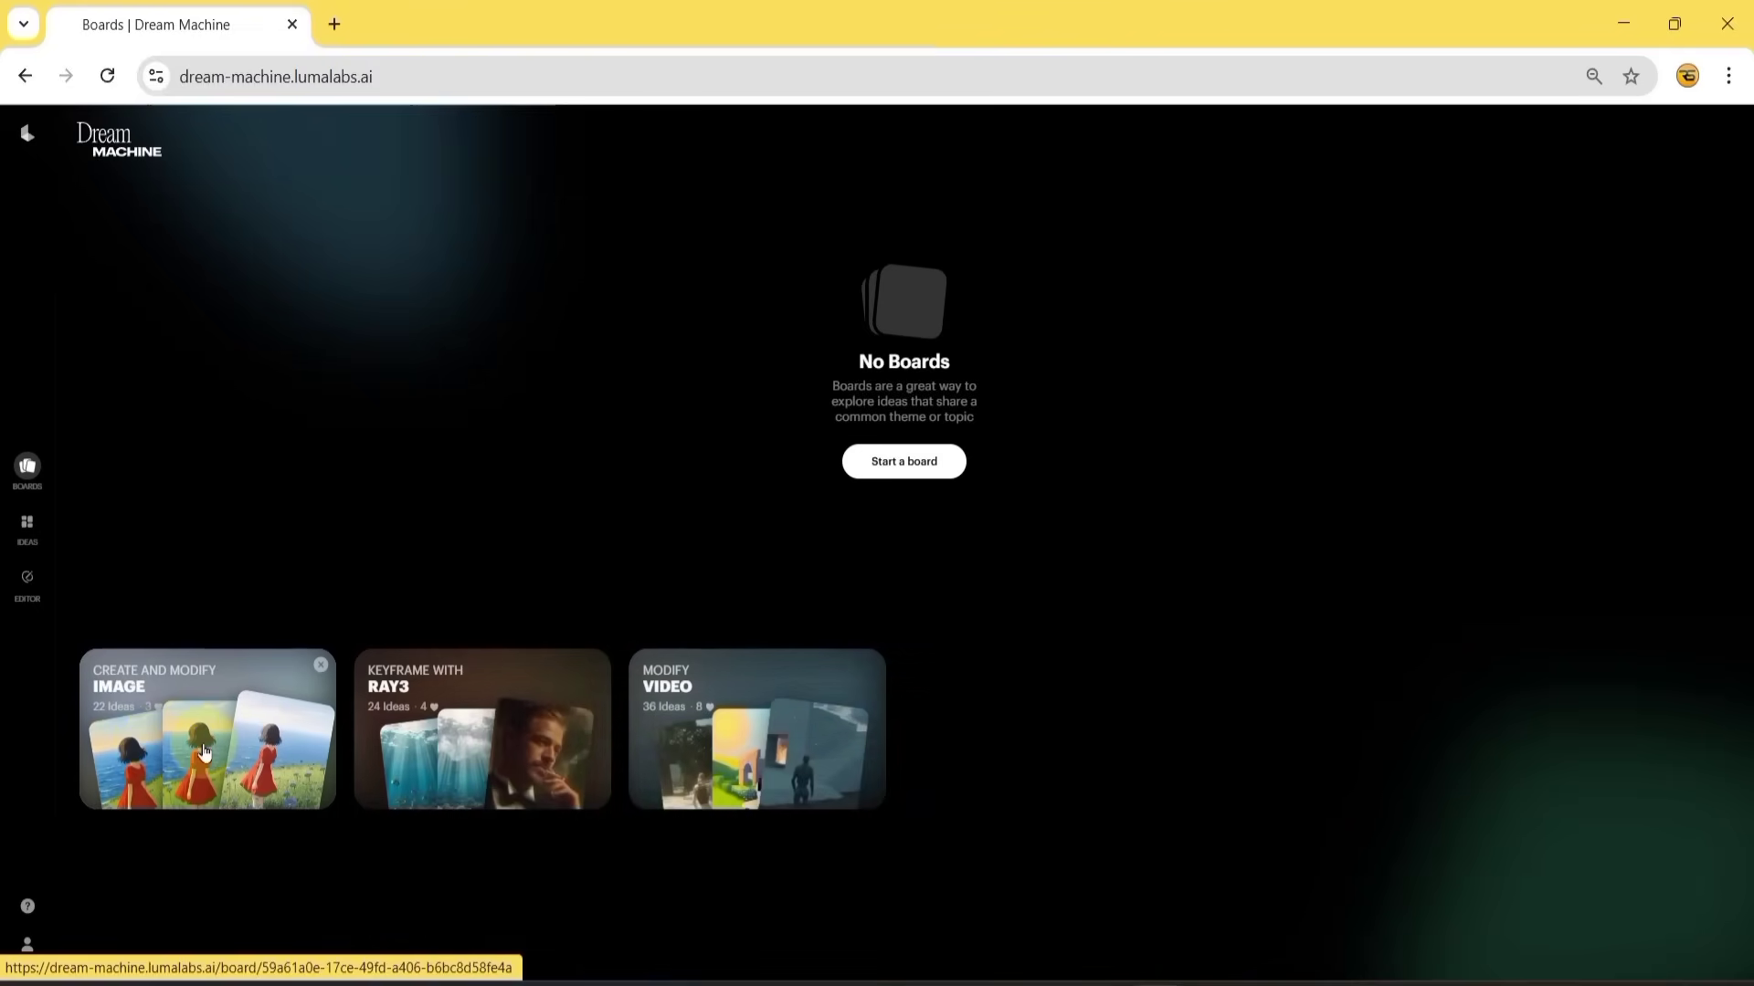
{"action": "left_click", "coordinate": [205, 738]}
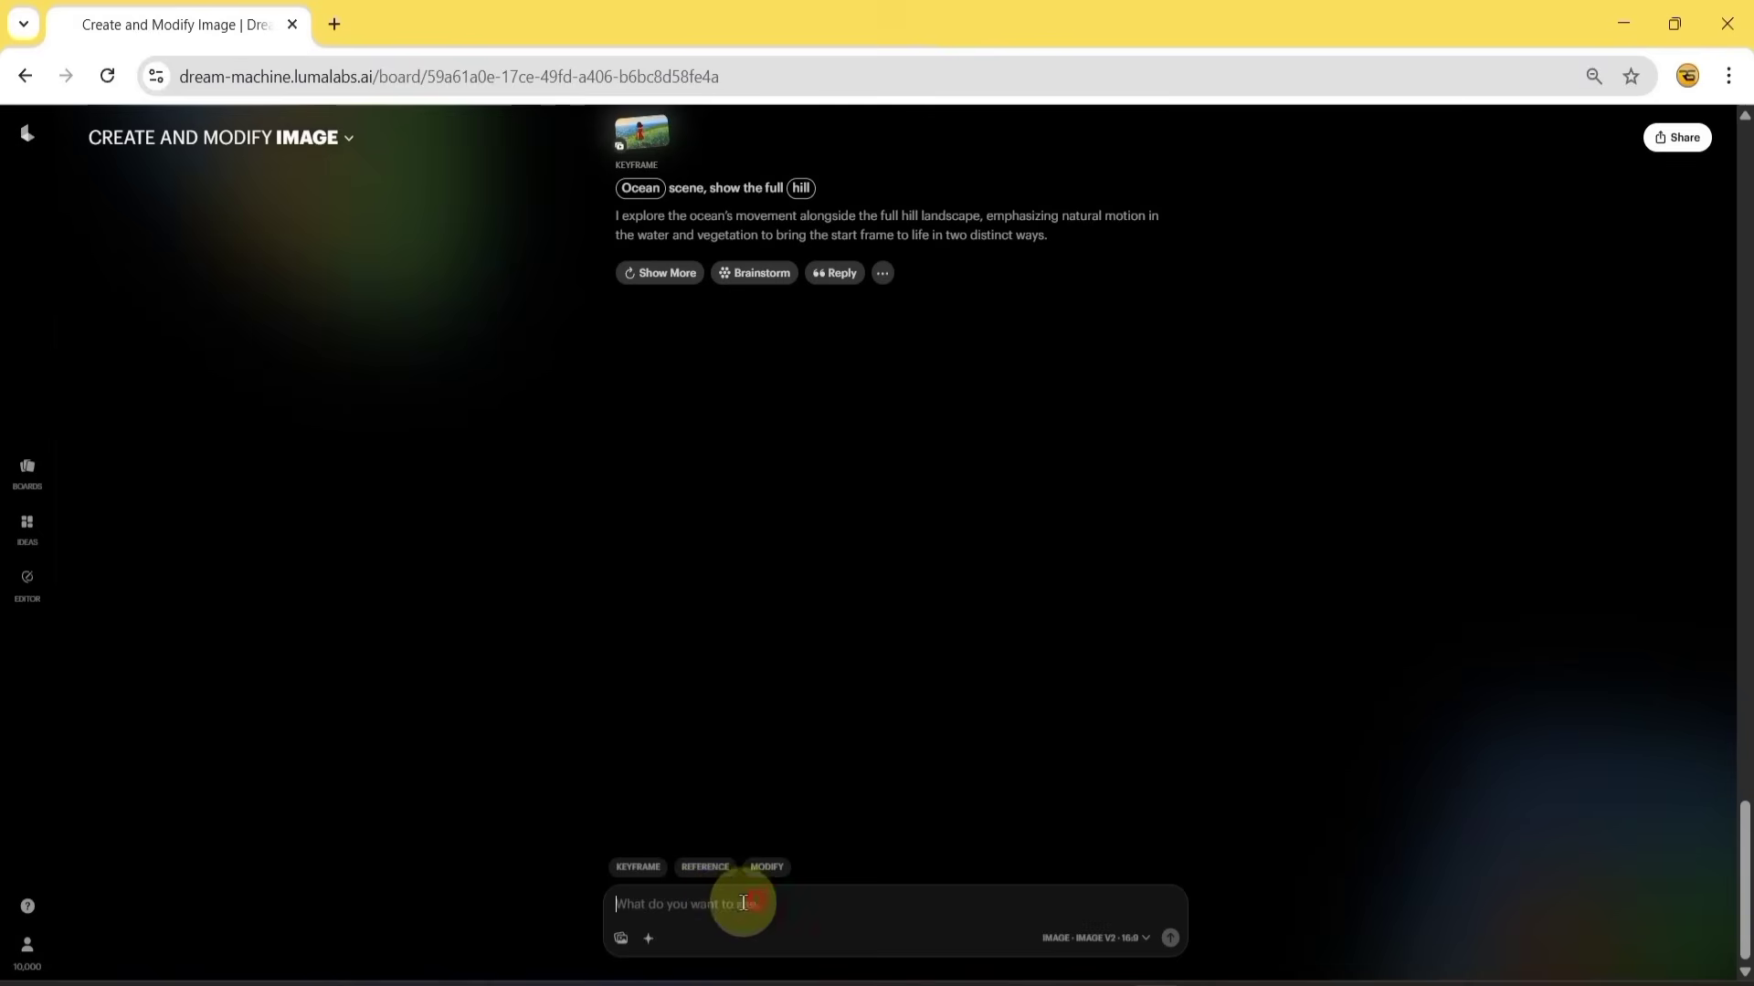
- Write a high-detail prompt describing an anime girl on a windy cliff
{"action": "left_click", "coordinate": [680, 905]}
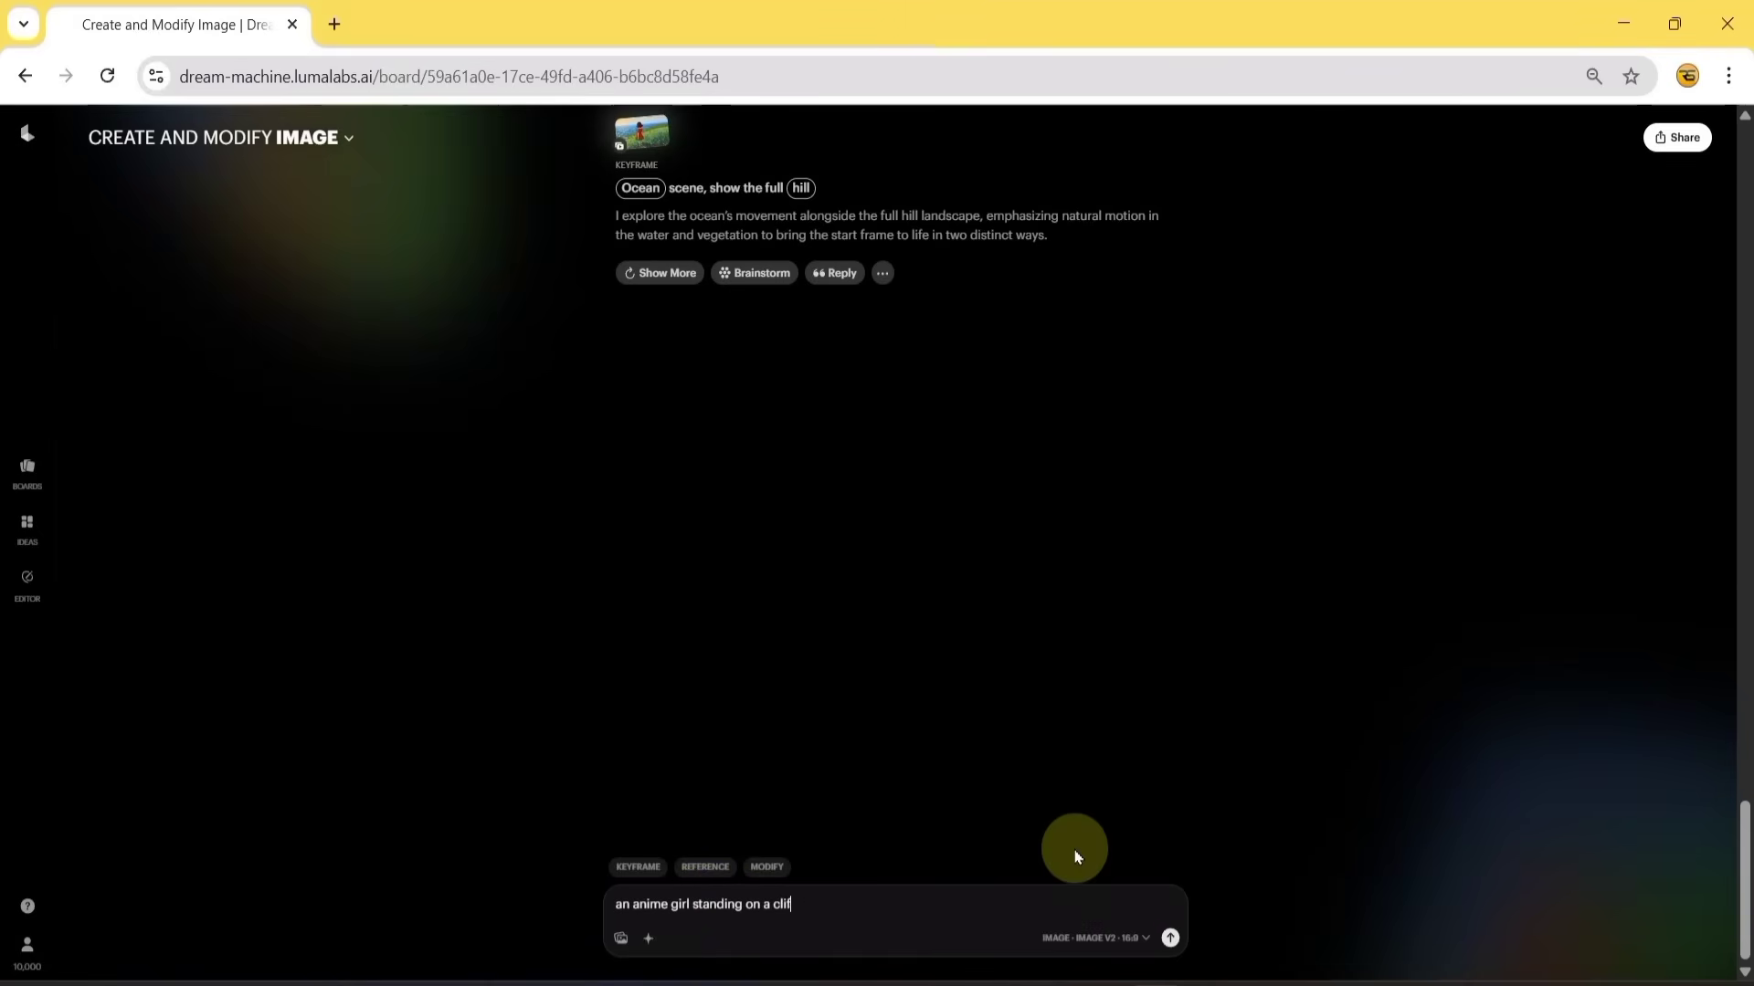
{"action": "type", "text": "ing, high-detail anime style illustration"}
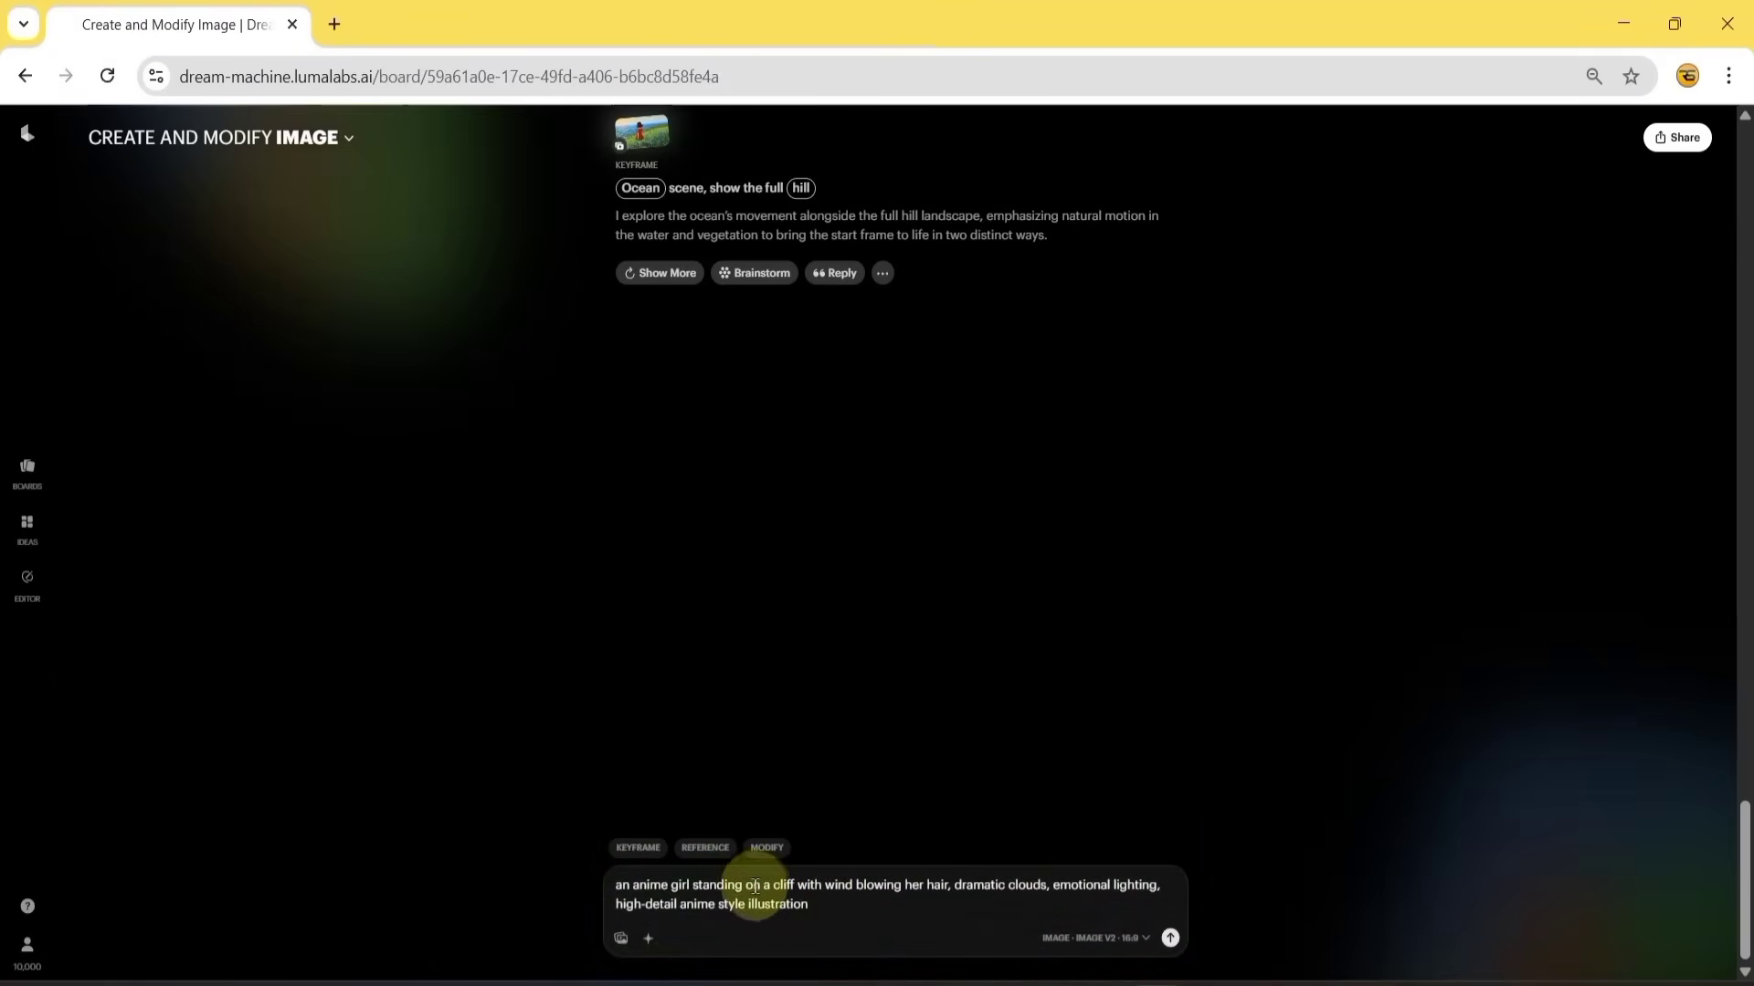
{"action": "left_click", "coordinate": [703, 858]}
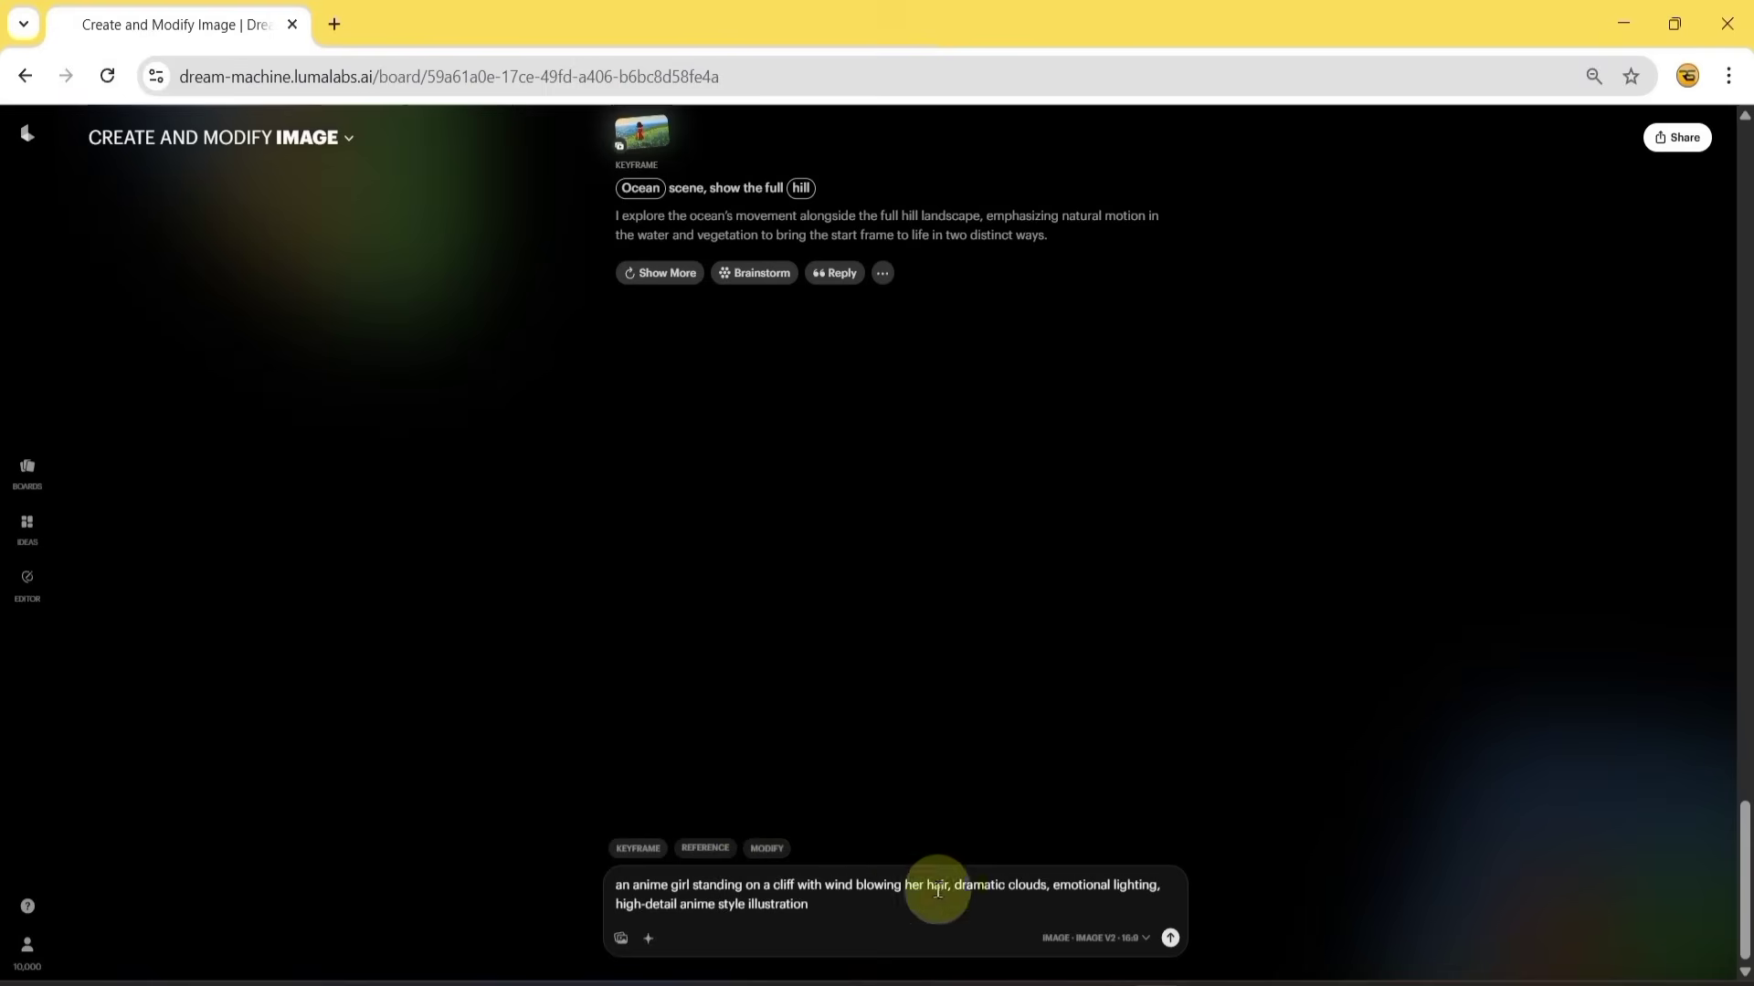
{"action": "left_click", "coordinate": [1096, 941]}
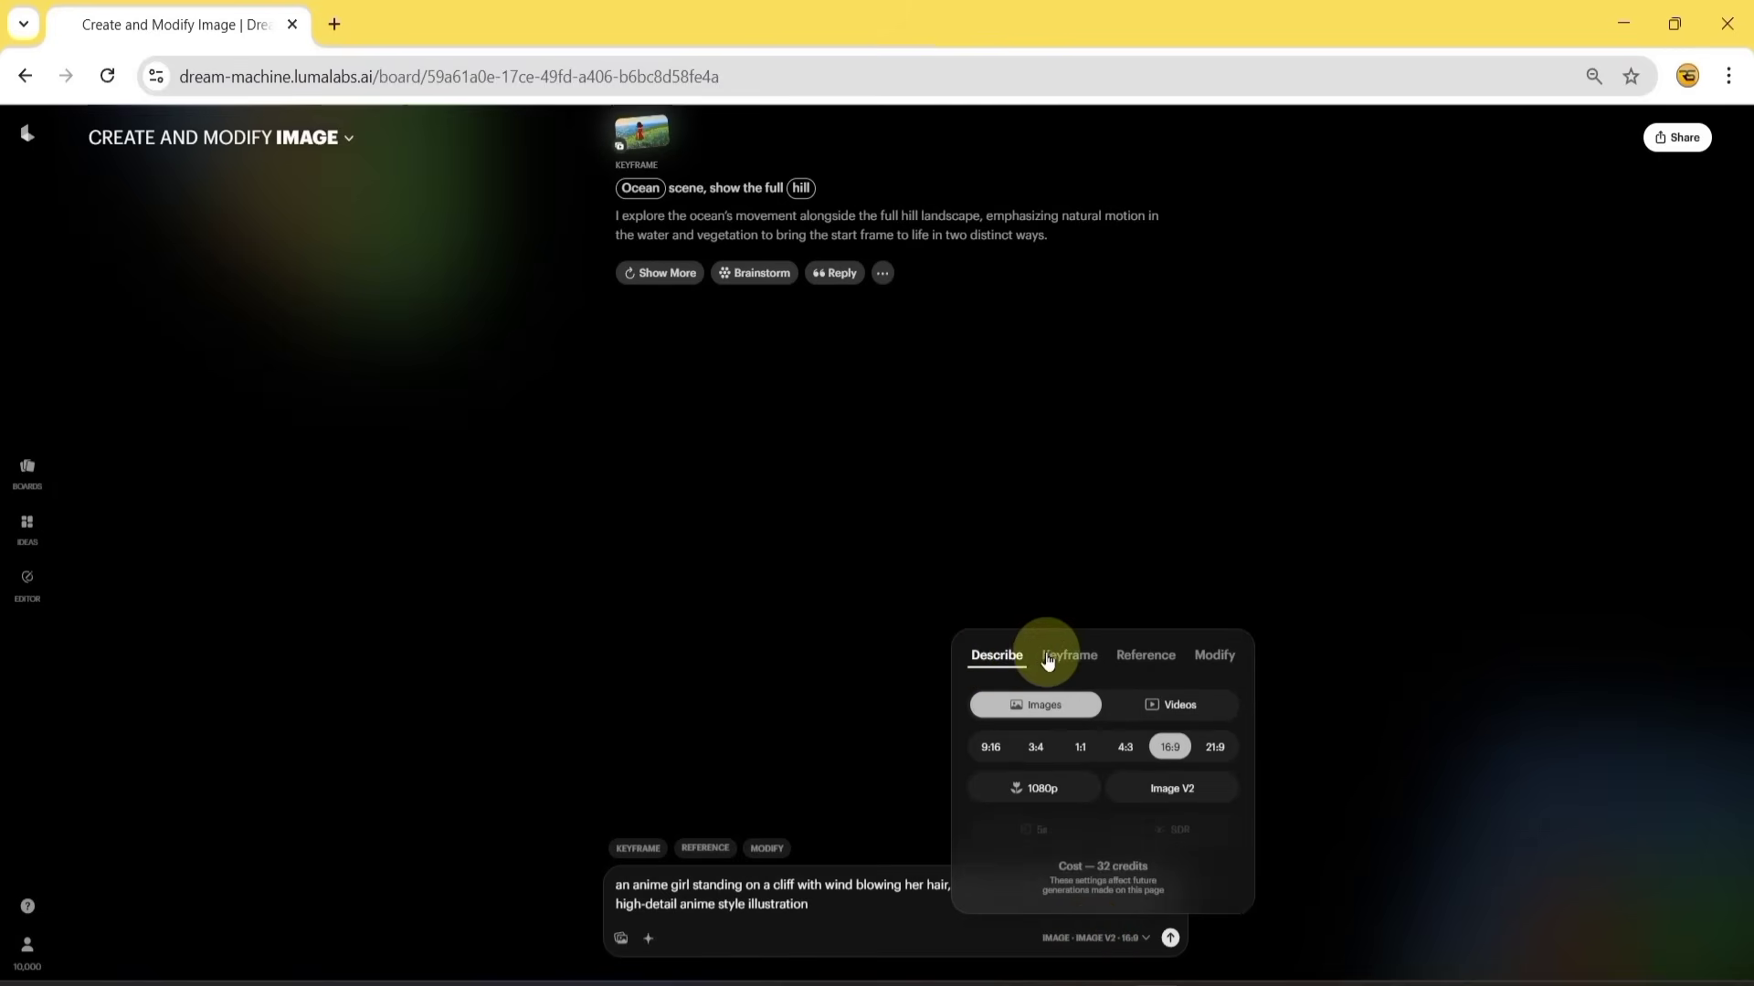
- Switch image generation to the Photon model at 1080p, 16:9, costing 16 credits
{"action": "left_click", "coordinate": [1151, 664]}
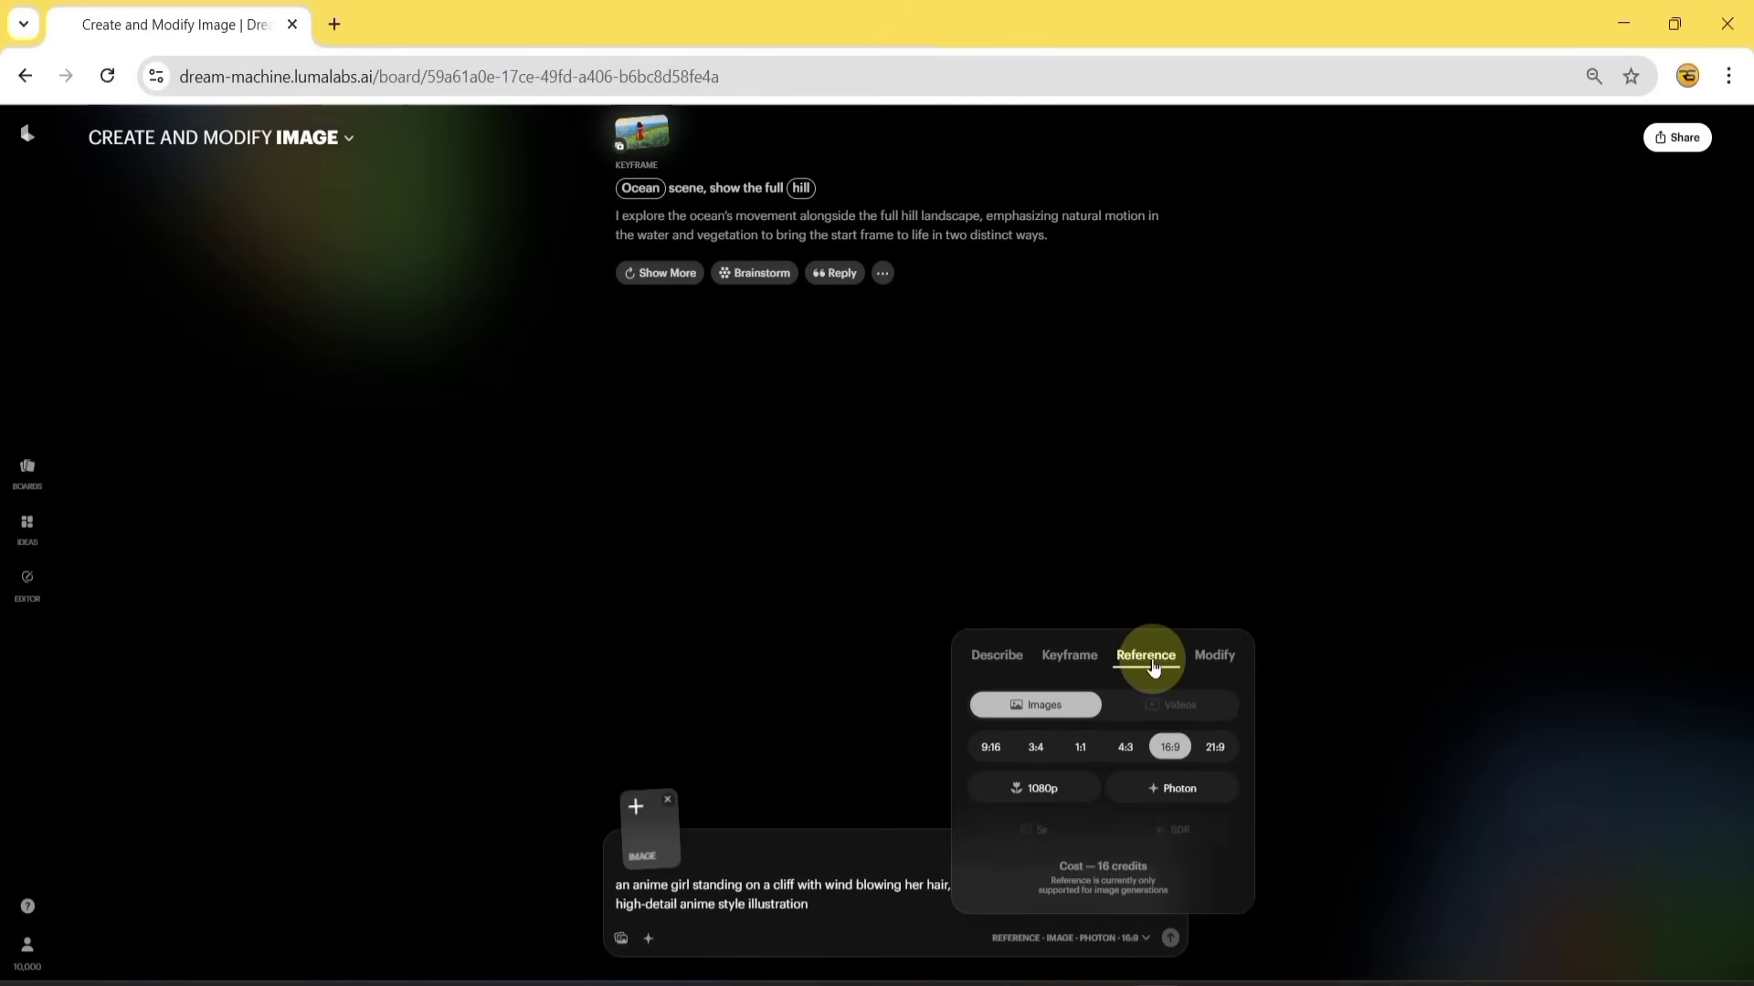
{"action": "left_click", "coordinate": [1210, 665]}
{"action": "left_click", "coordinate": [997, 665]}
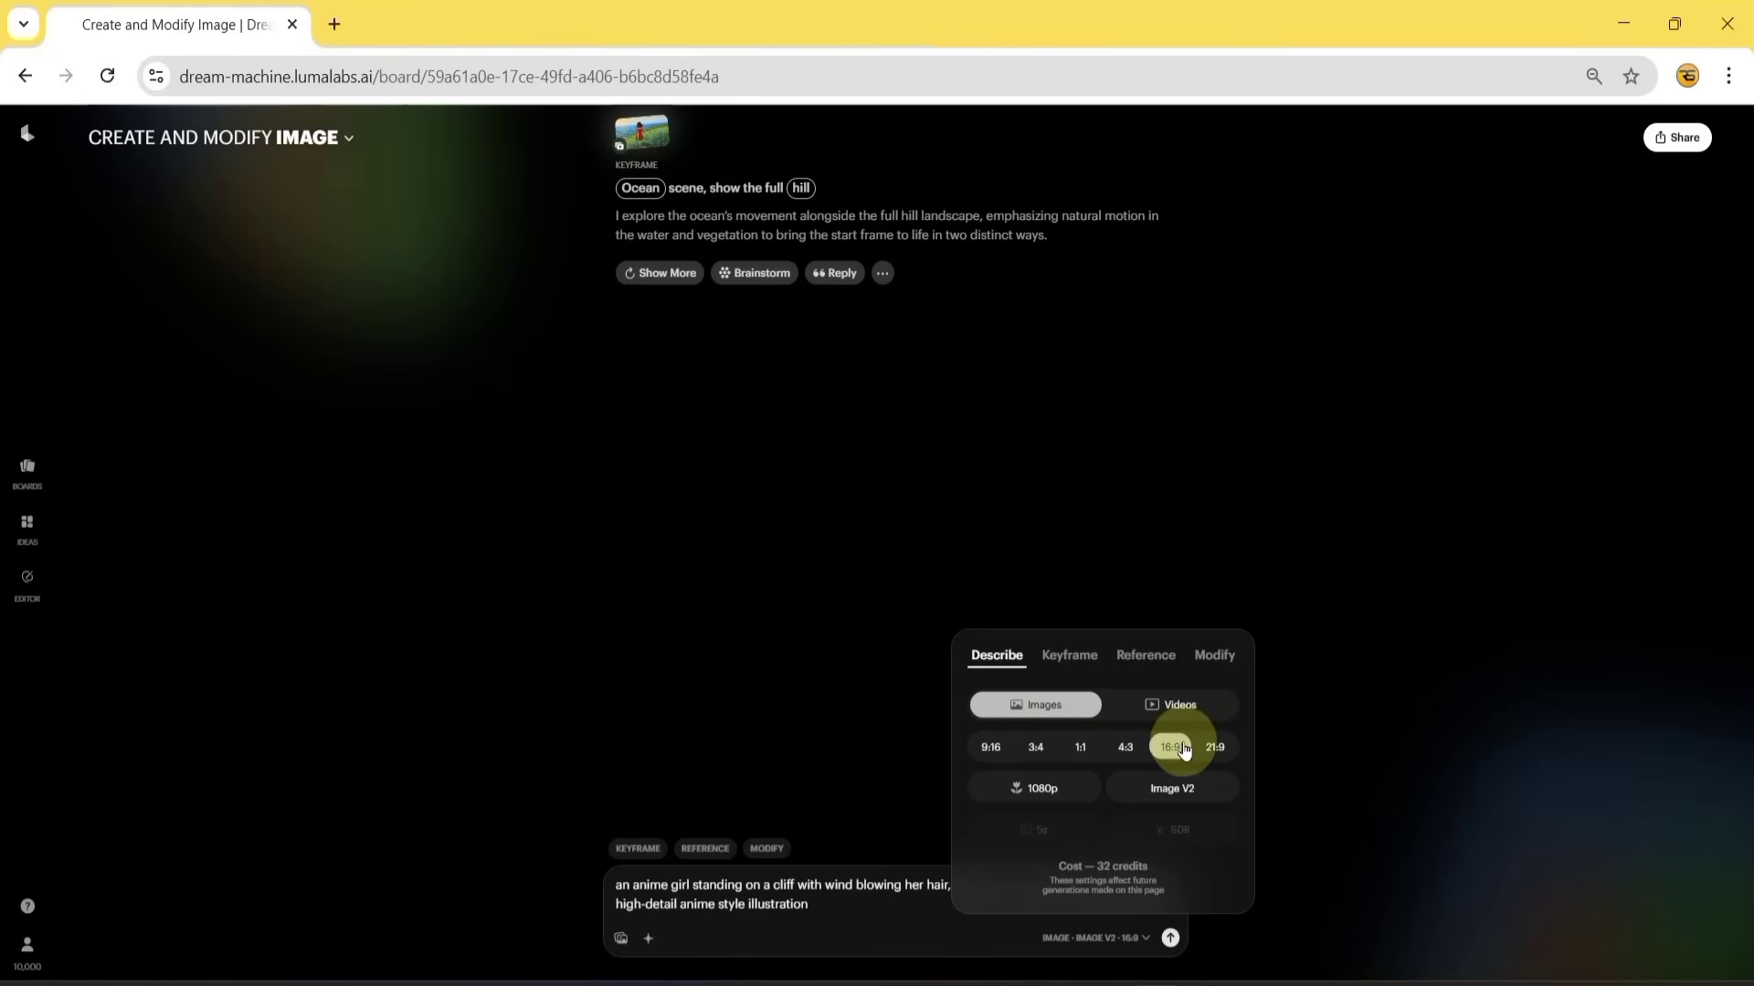
{"action": "left_click", "coordinate": [1037, 791]}
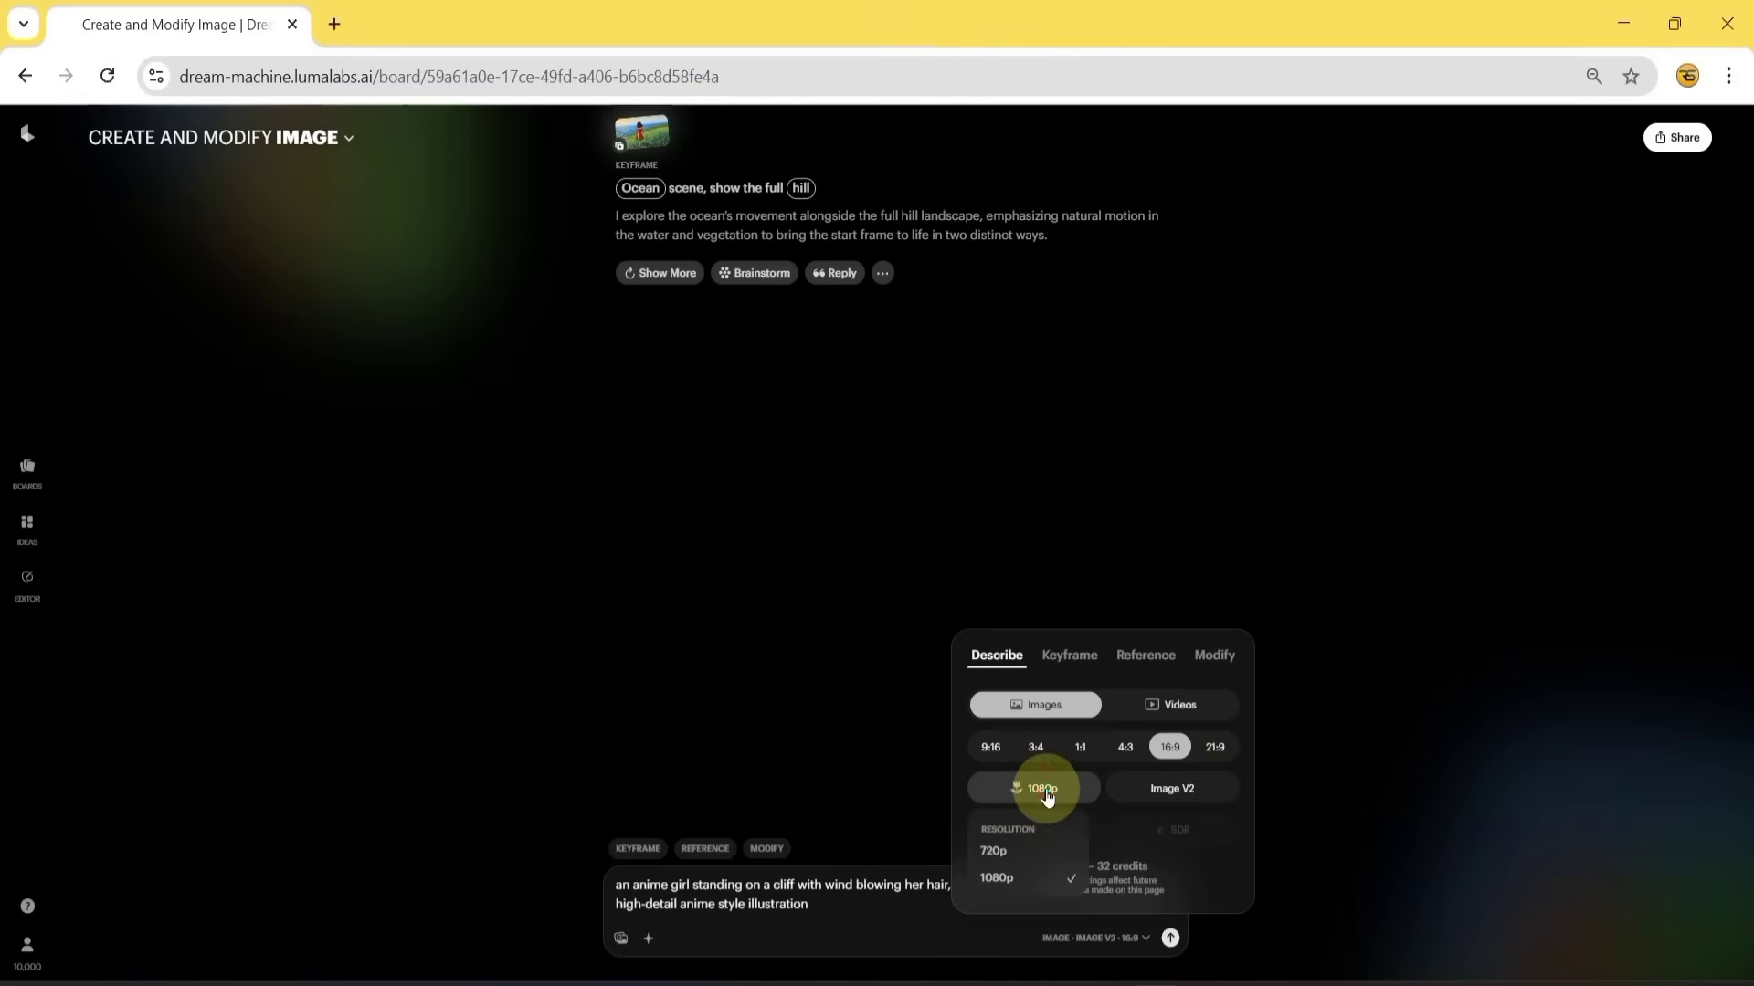
{"action": "left_click", "coordinate": [1024, 882]}
{"action": "left_click", "coordinate": [1153, 793]}
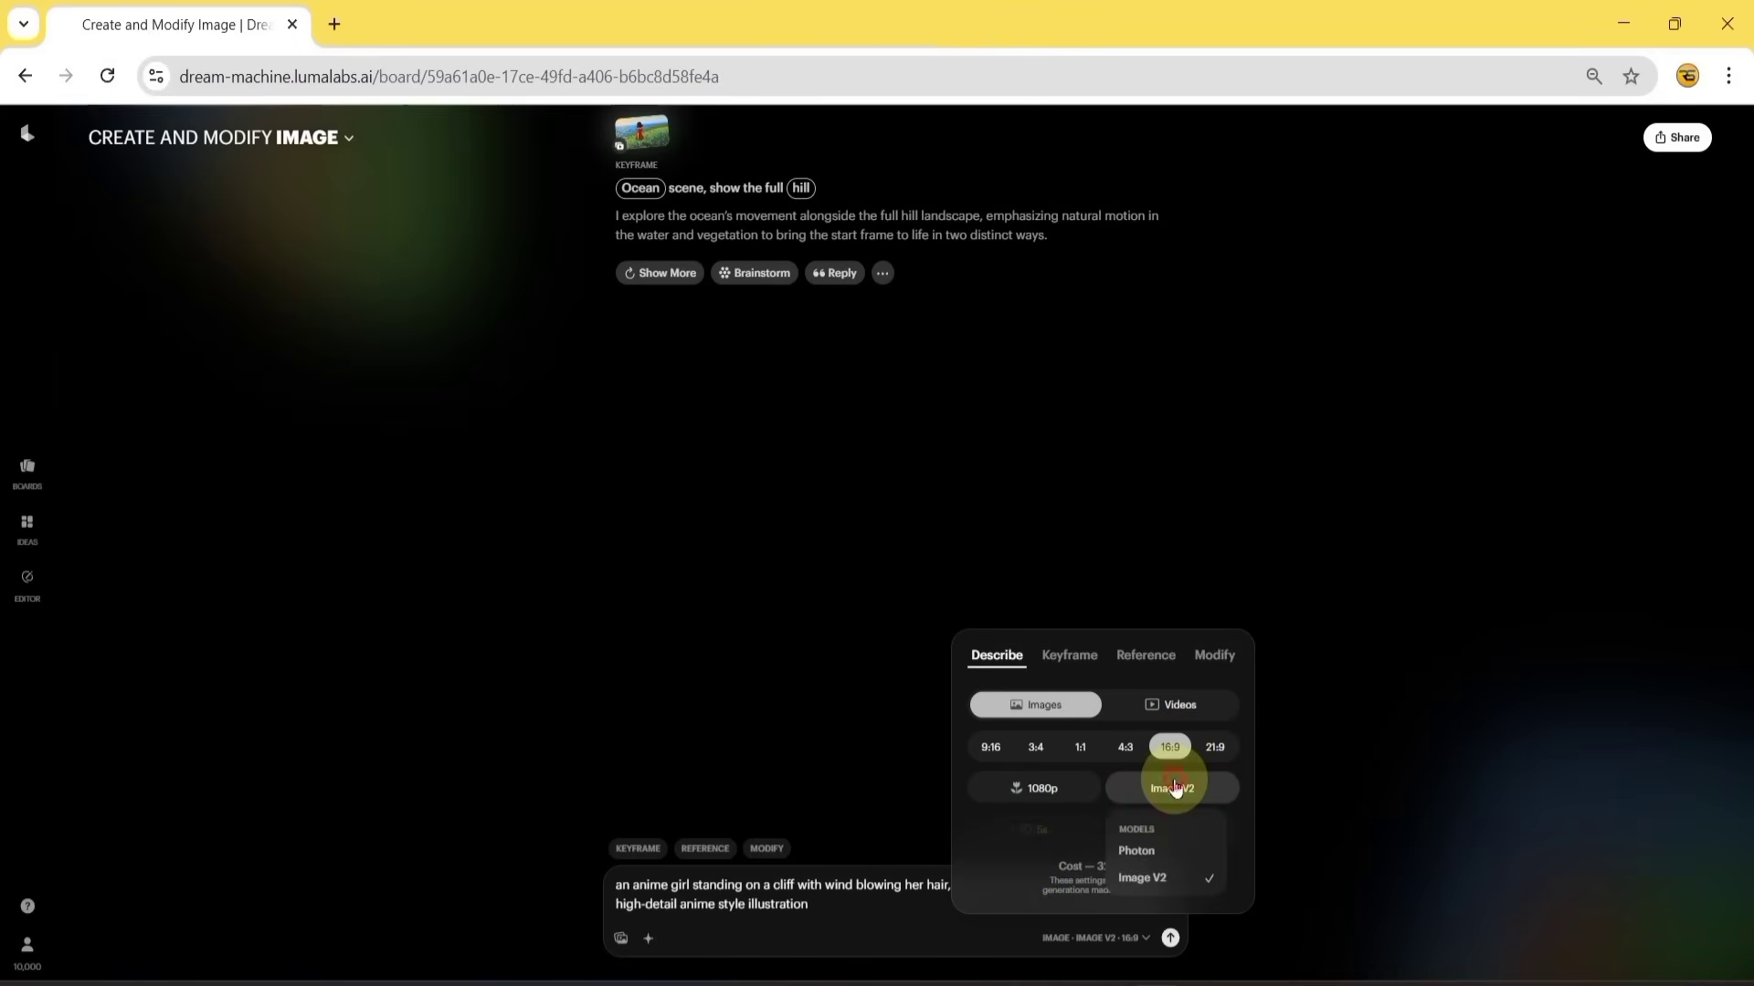
{"action": "left_click", "coordinate": [1172, 852]}
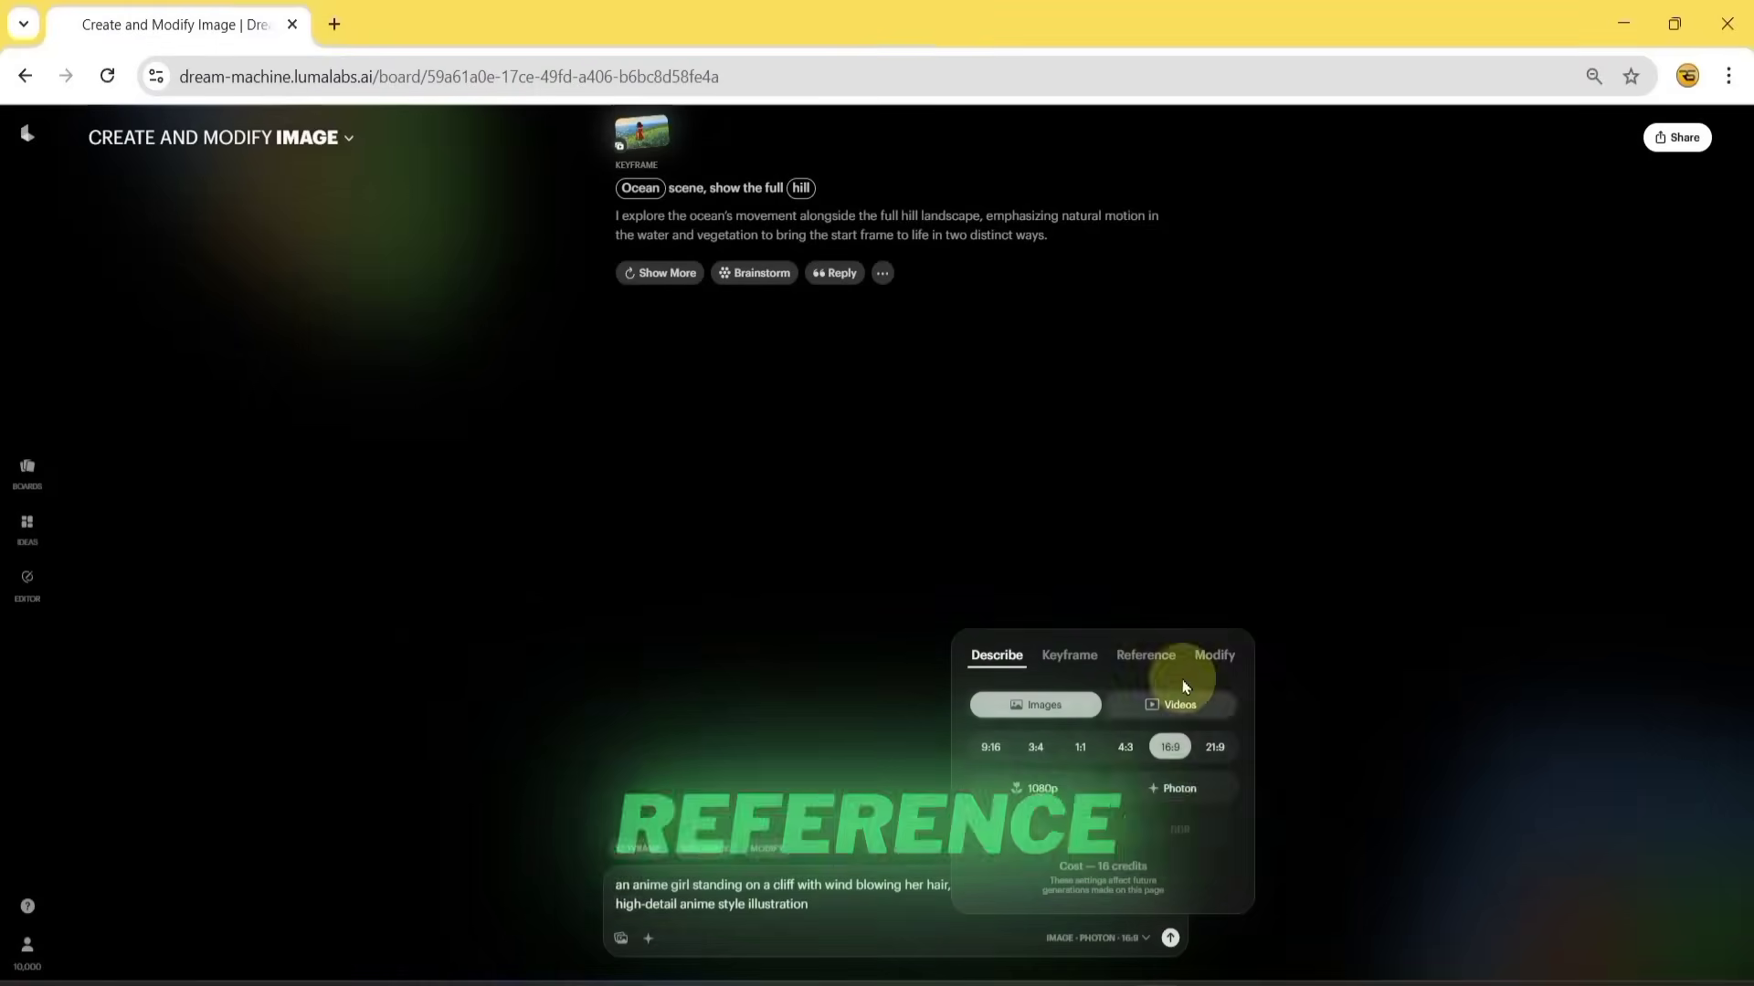
- Attach the Pic file as a reference image and generate the anime cliff images
{"action": "left_click", "coordinate": [1155, 665]}
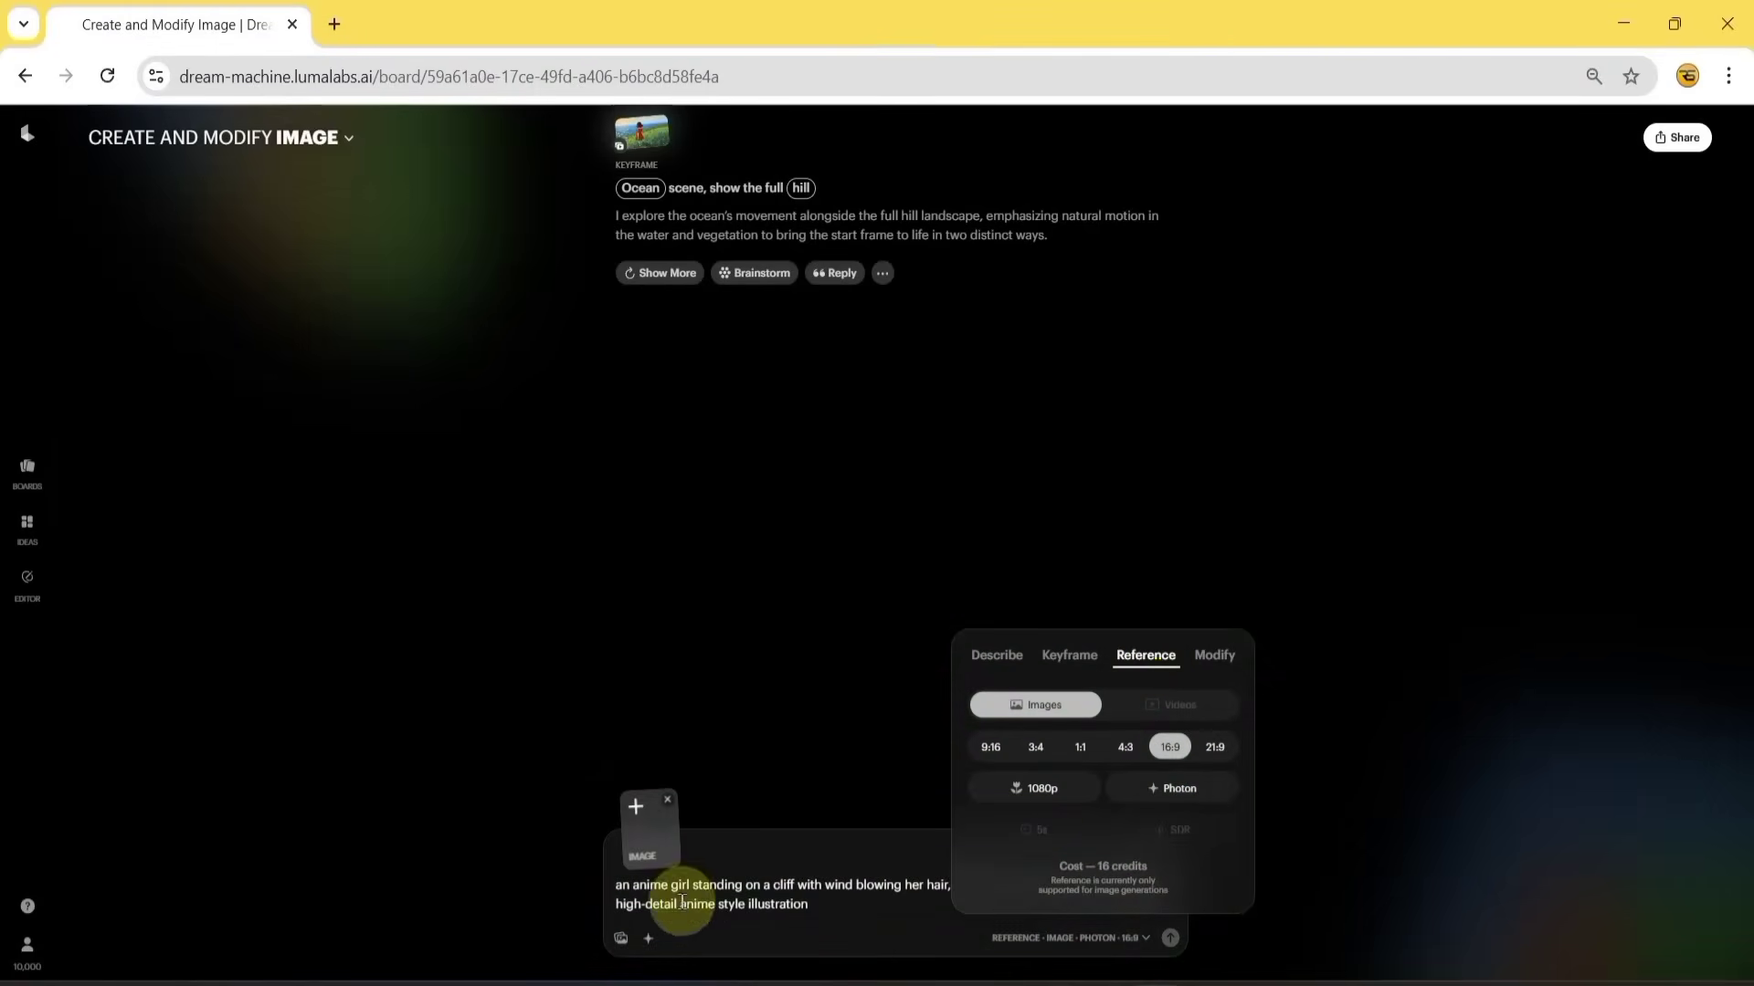
{"action": "left_click", "coordinate": [658, 851]}
{"action": "left_click", "coordinate": [656, 846]}
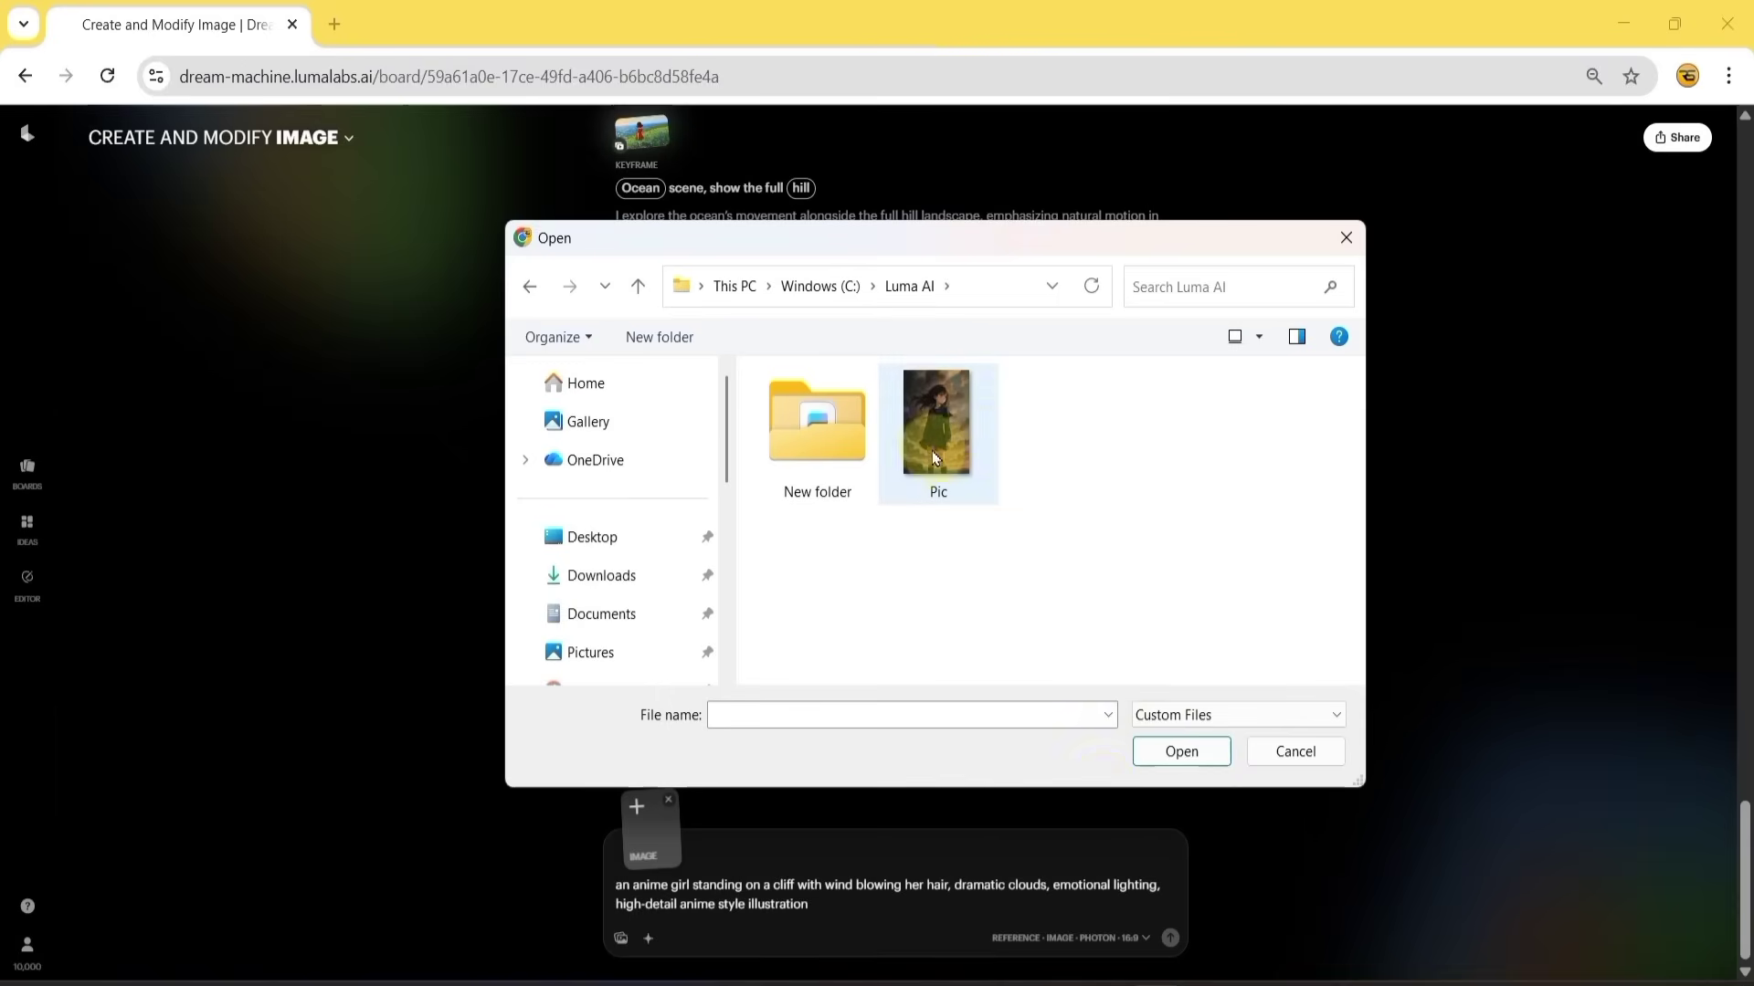
{"action": "left_click", "coordinate": [1181, 751]}
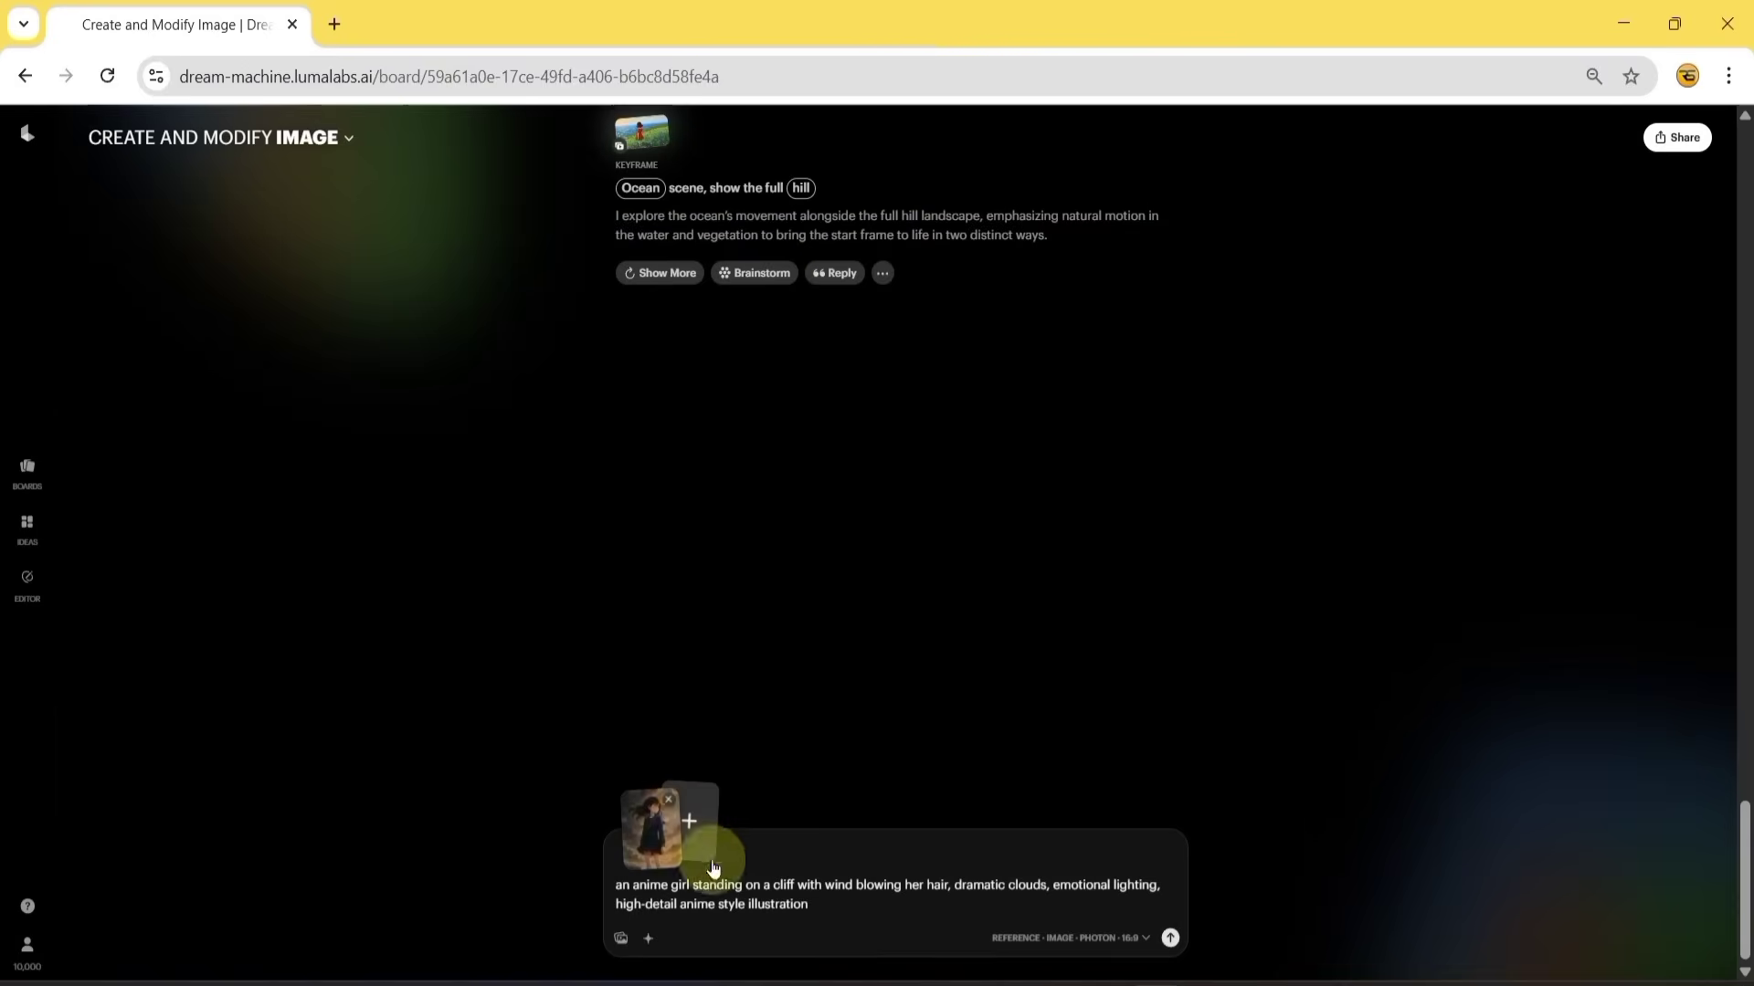
{"action": "left_click", "coordinate": [1172, 939]}
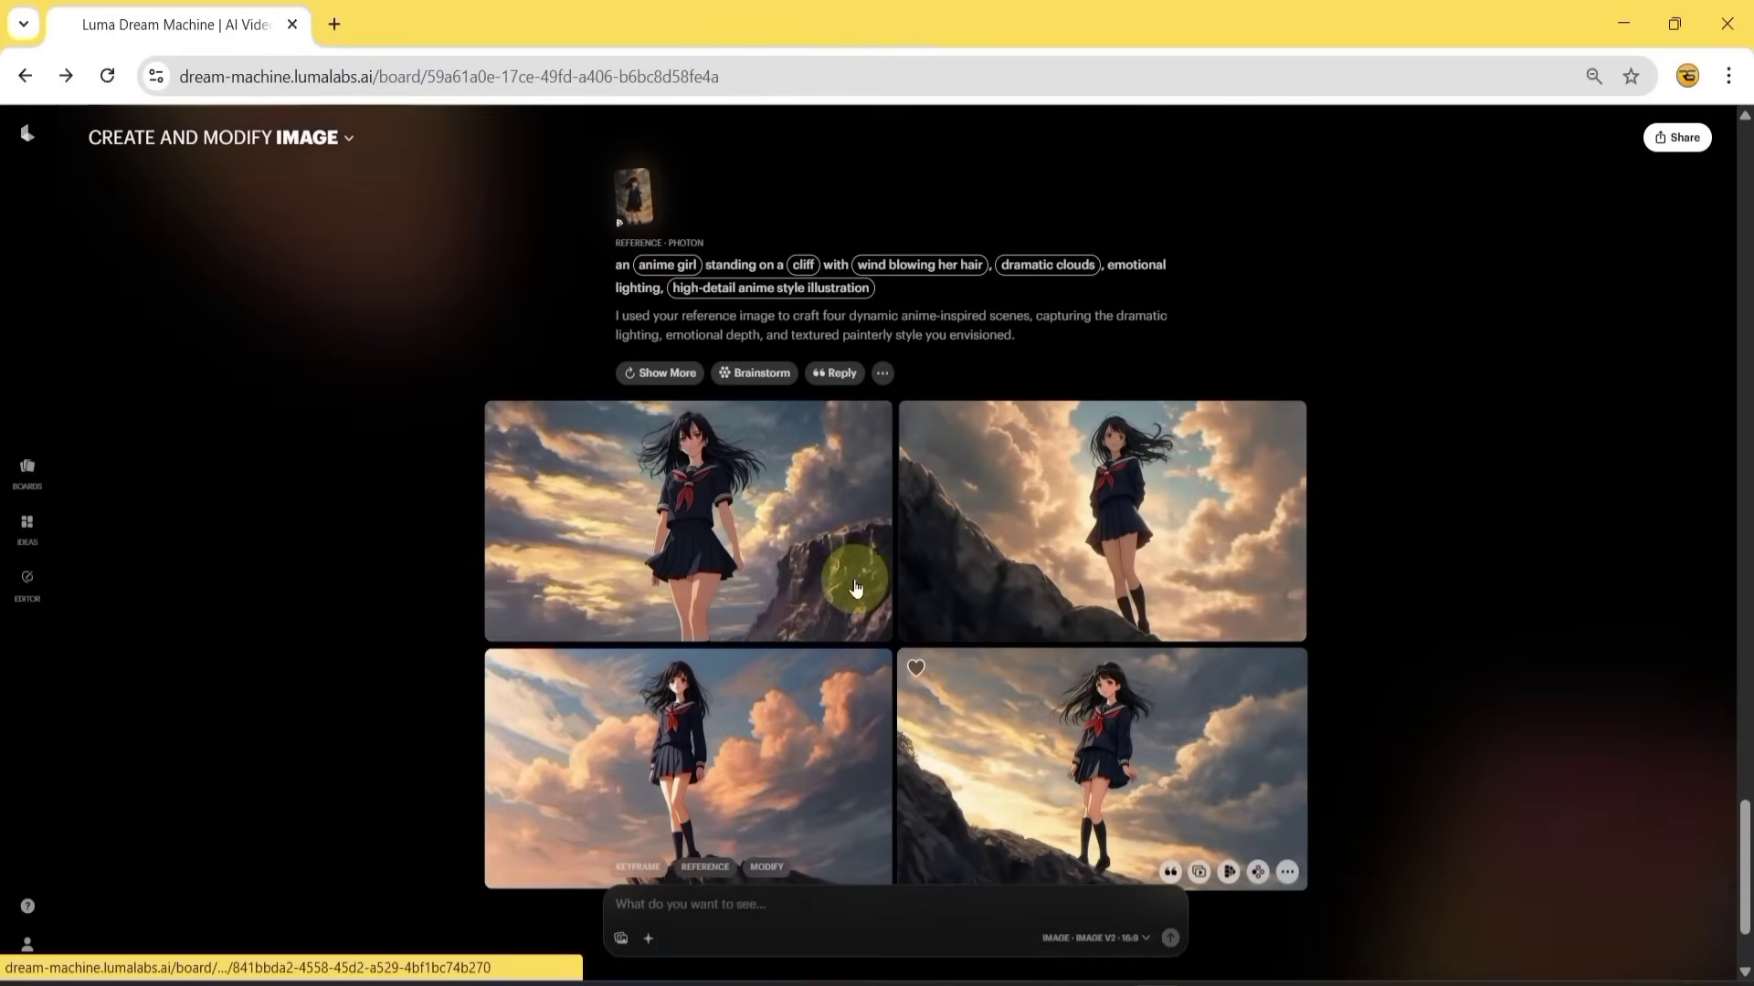
- Save the third result, the girl on the rocky peak among orange clouds, as public.avif
{"action": "left_click", "coordinate": [856, 588]}
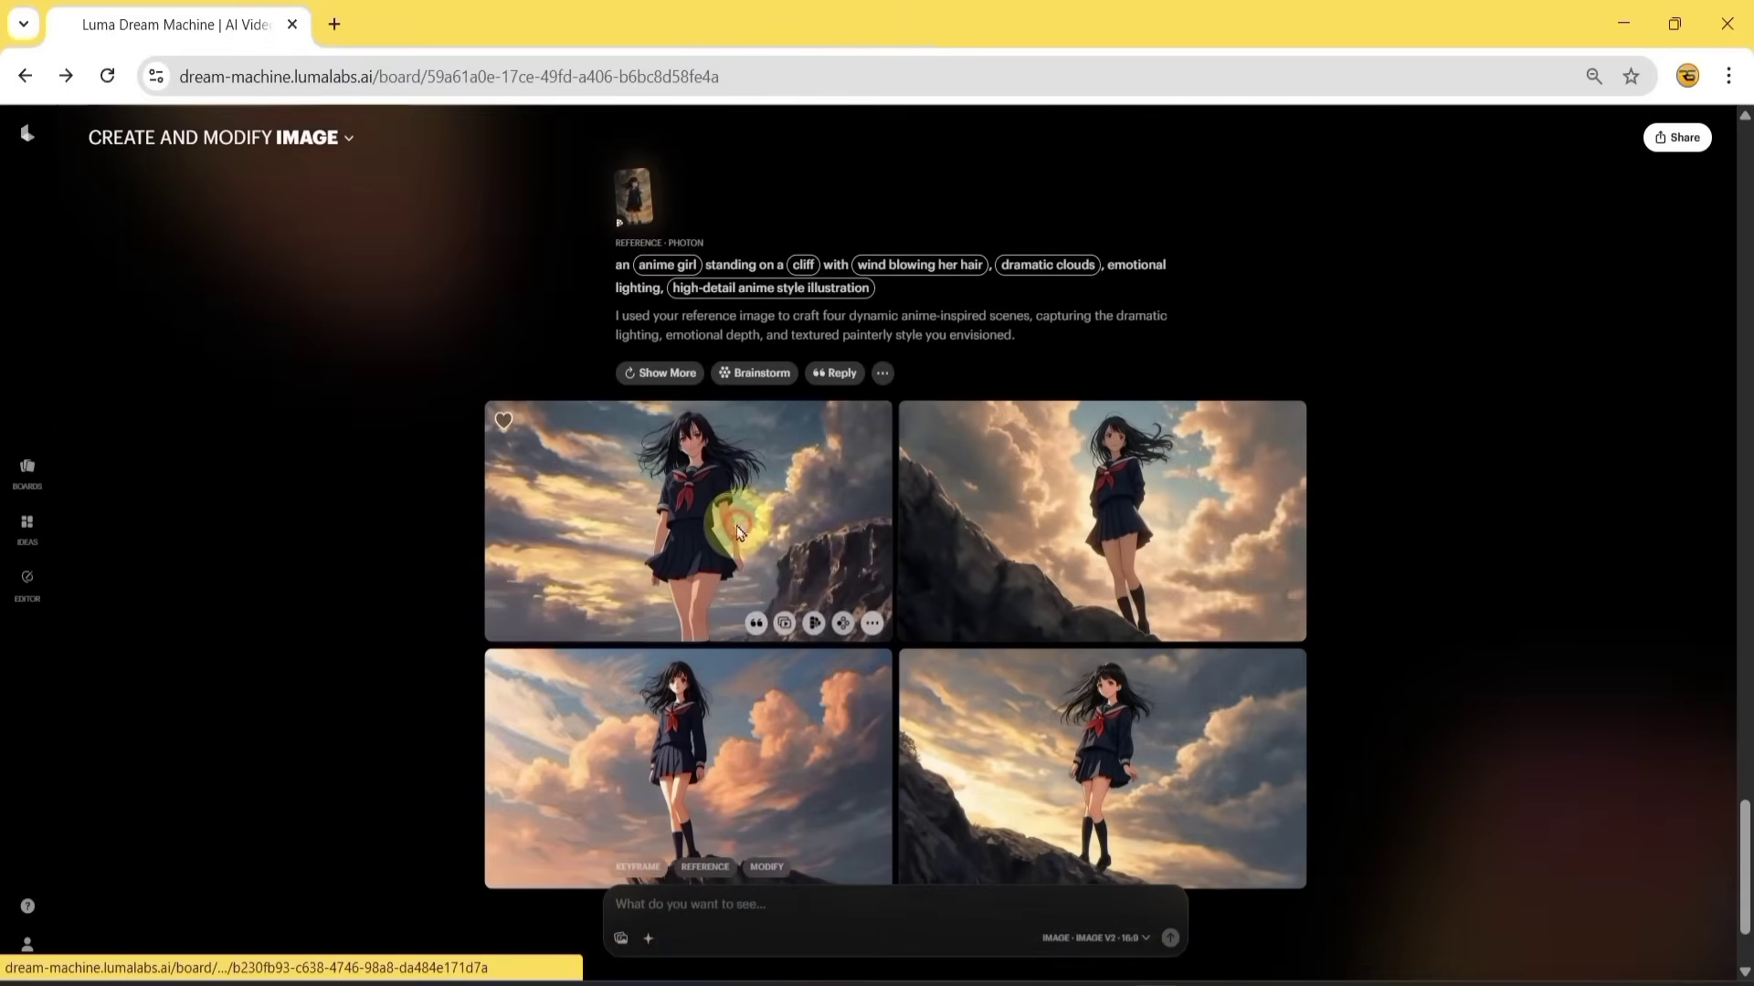
{"action": "key", "text": "Right"}
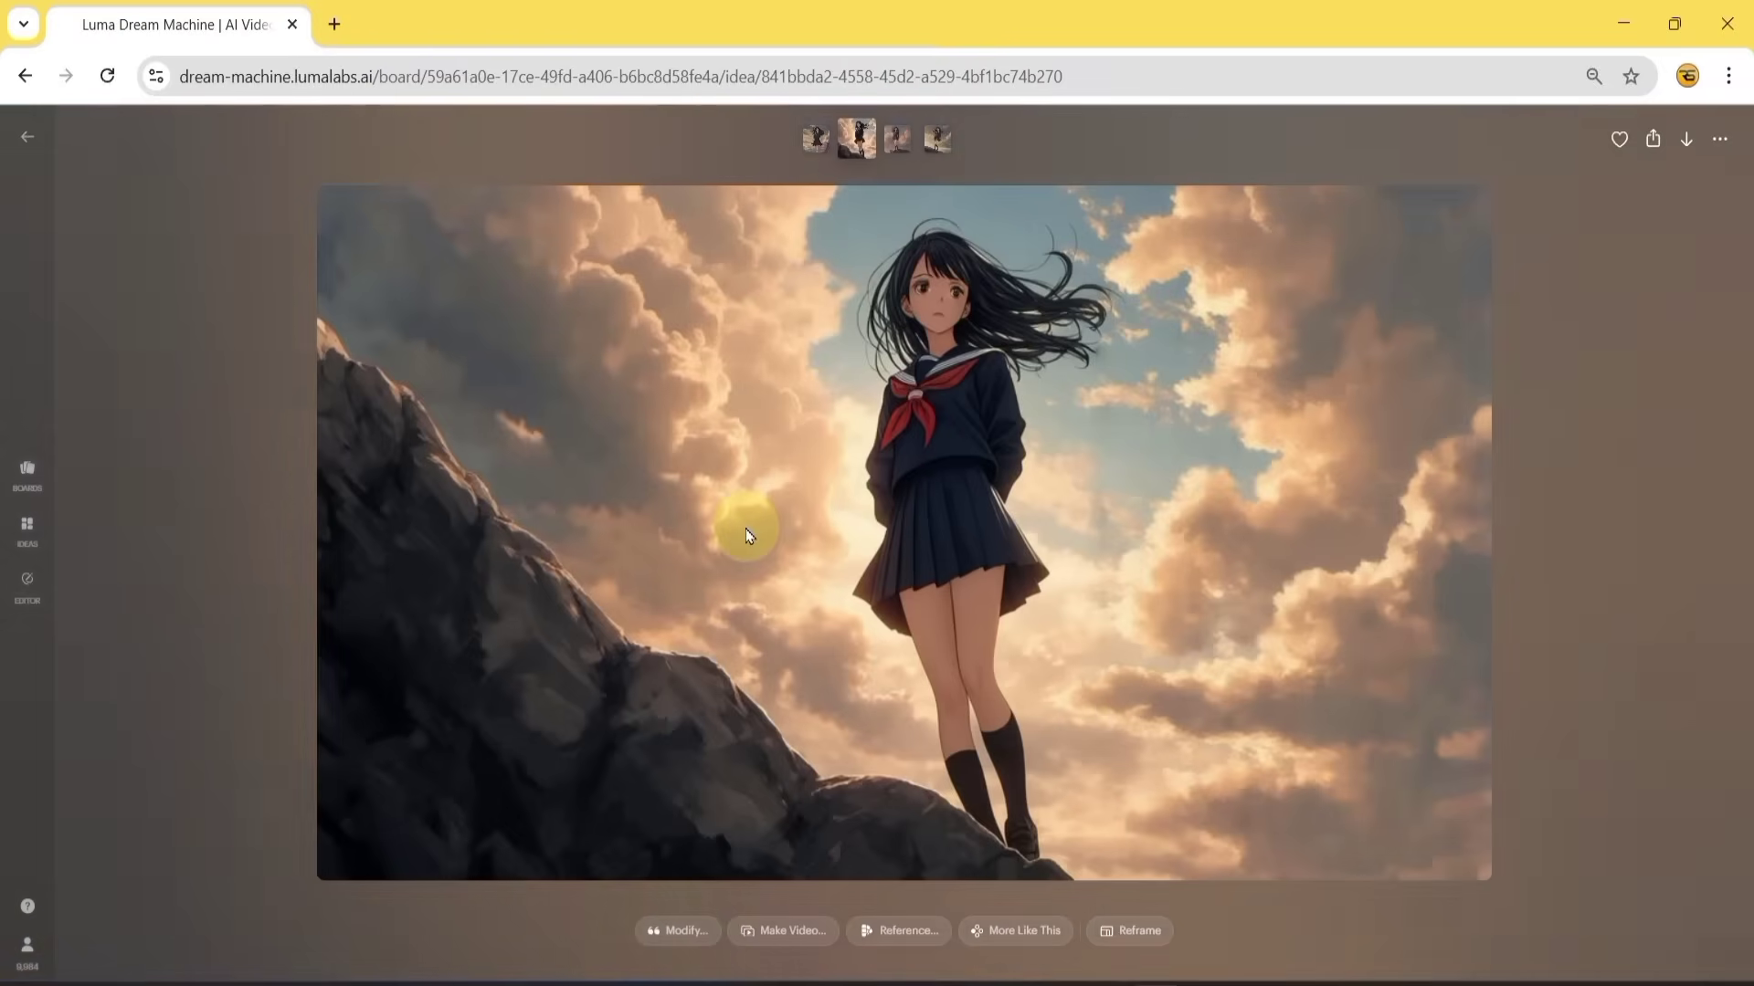
{"action": "key", "text": "Right"}
{"action": "key", "text": "Right"}
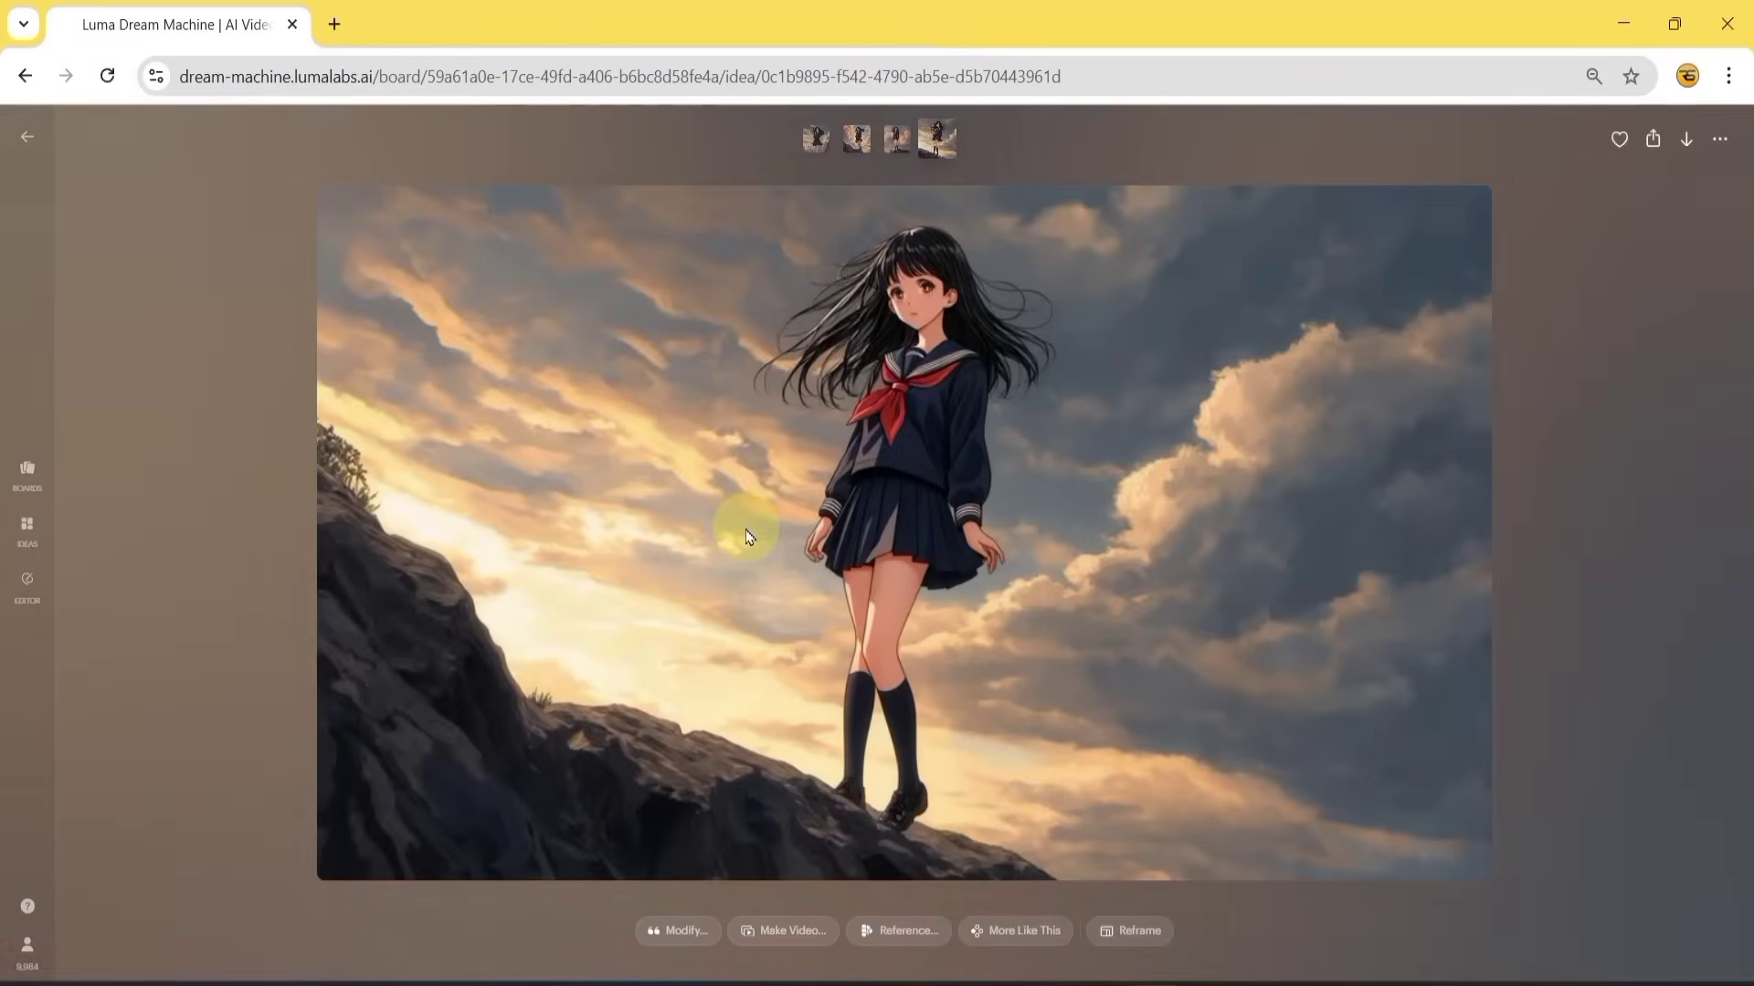
{"action": "key", "text": "Left"}
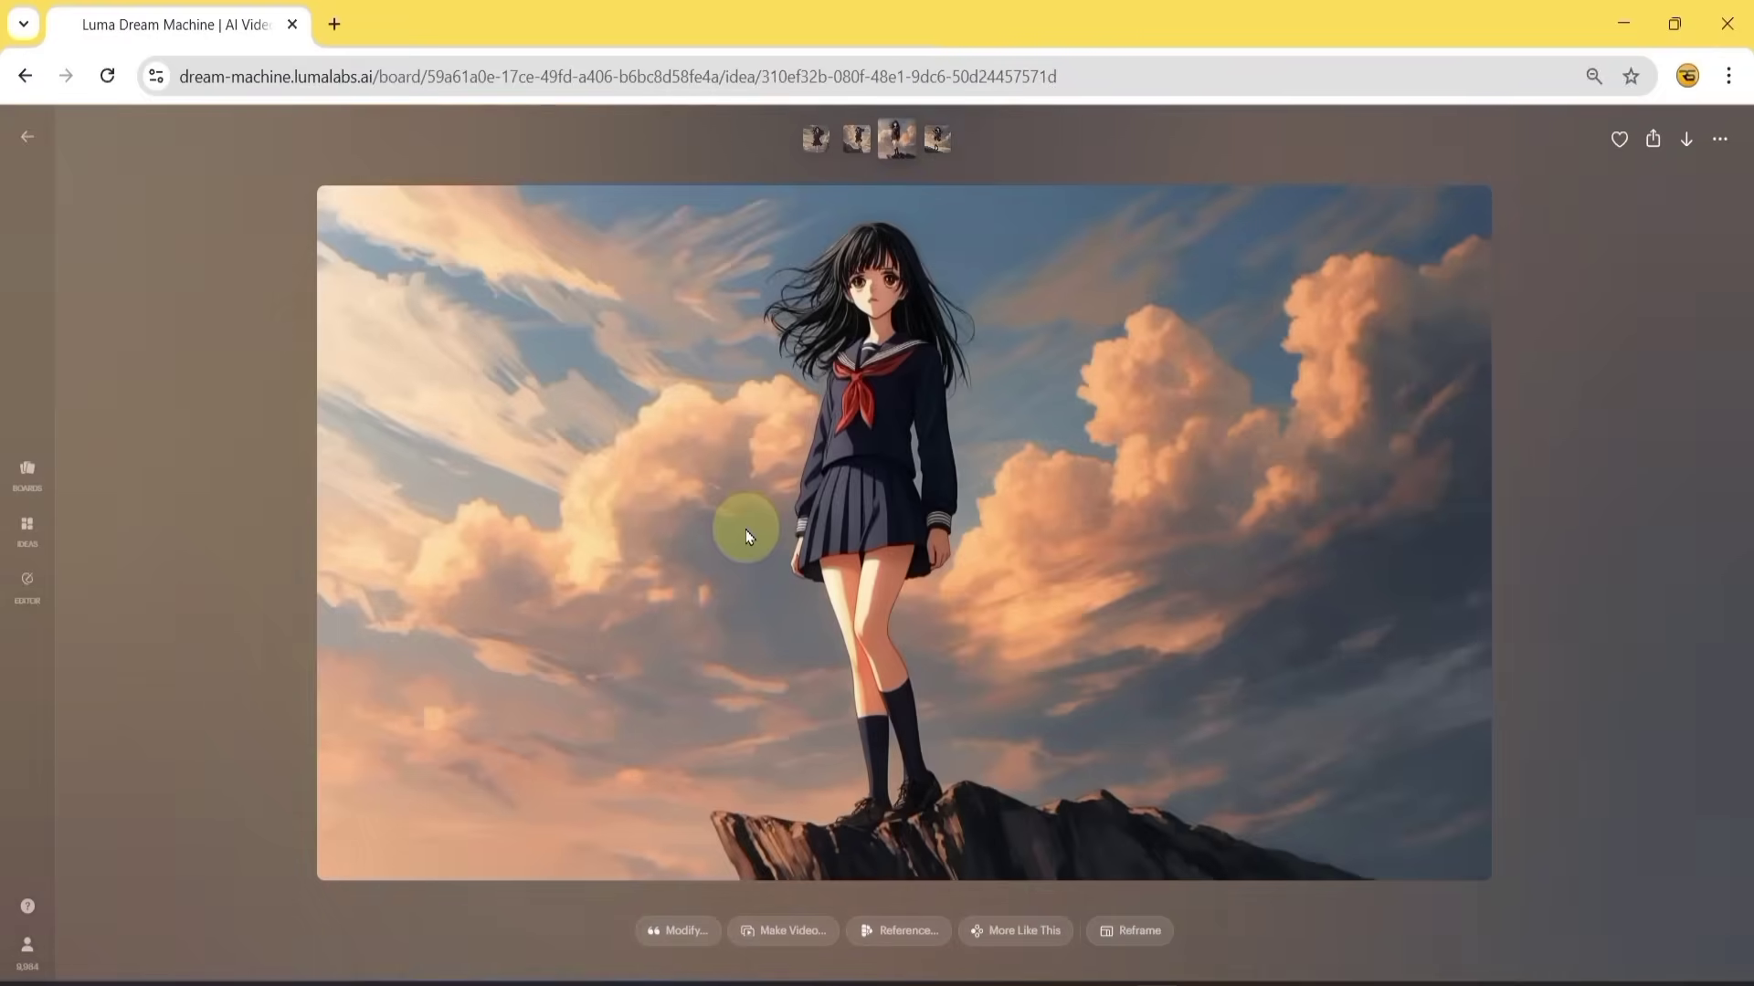
{"action": "right_click", "coordinate": [876, 442]}
{"action": "left_click", "coordinate": [990, 501]}
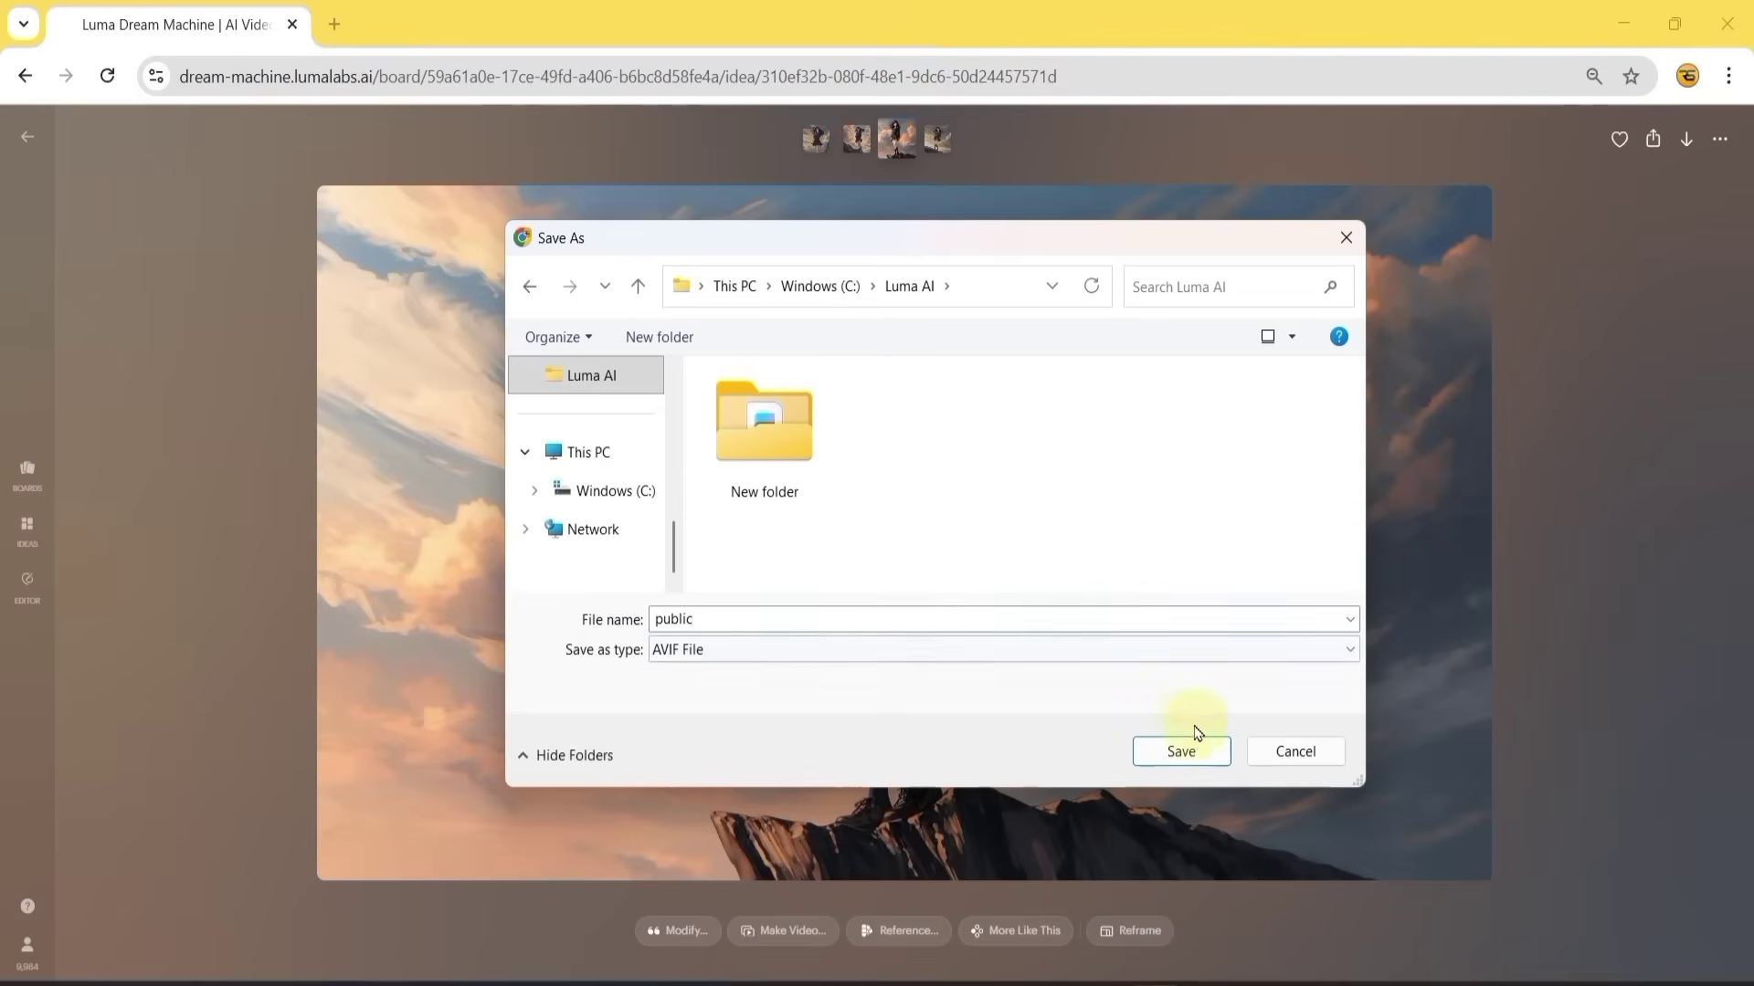
{"action": "left_click", "coordinate": [1188, 747]}
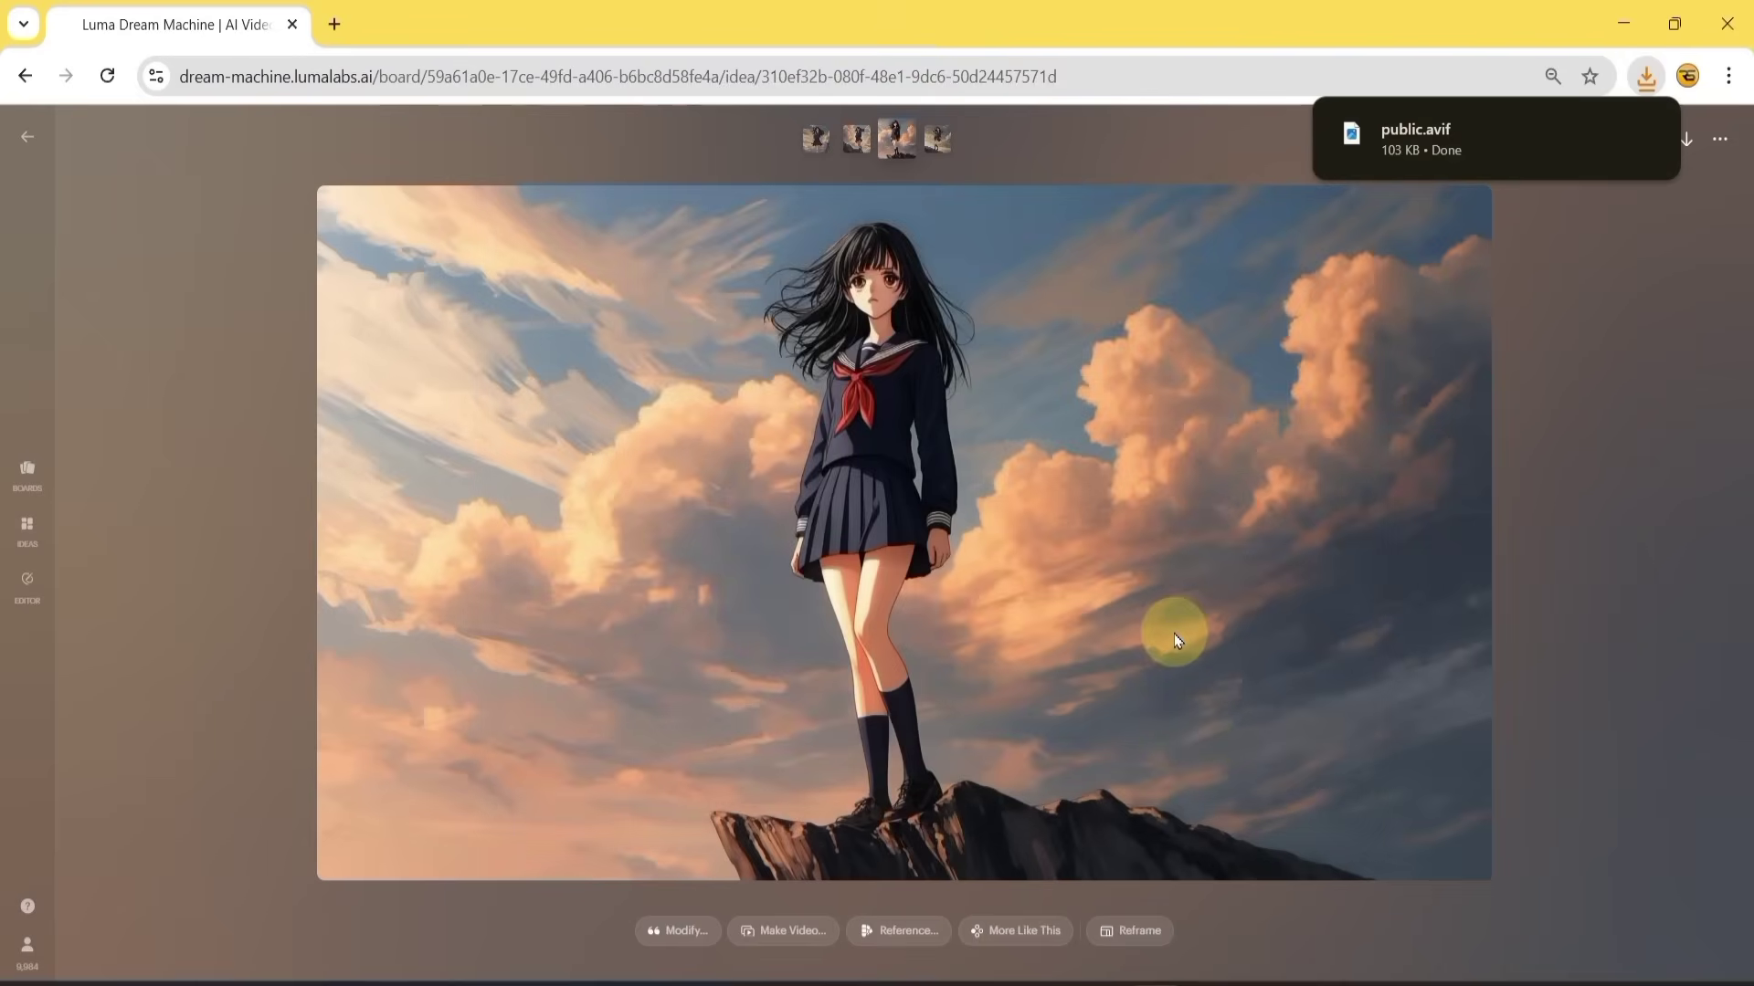
{"action": "key", "text": "Escape"}
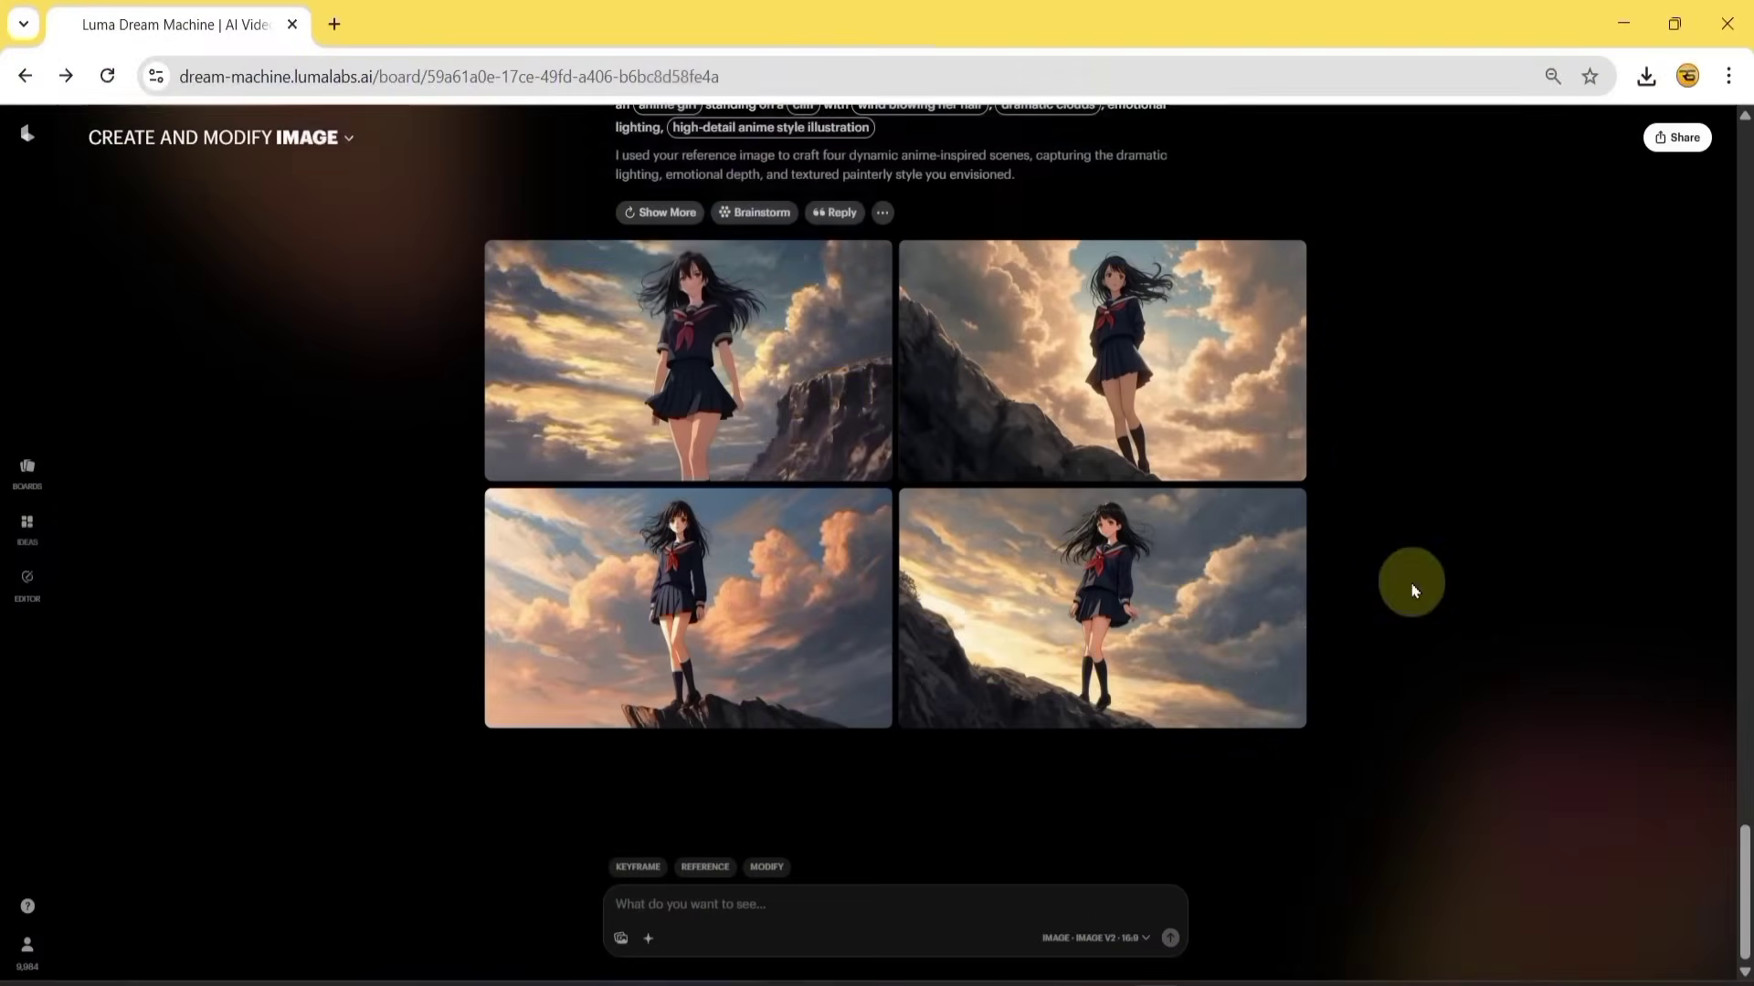
- Switch to modify mode and attach public (1) as the image to modify
{"action": "left_click", "coordinate": [770, 869]}
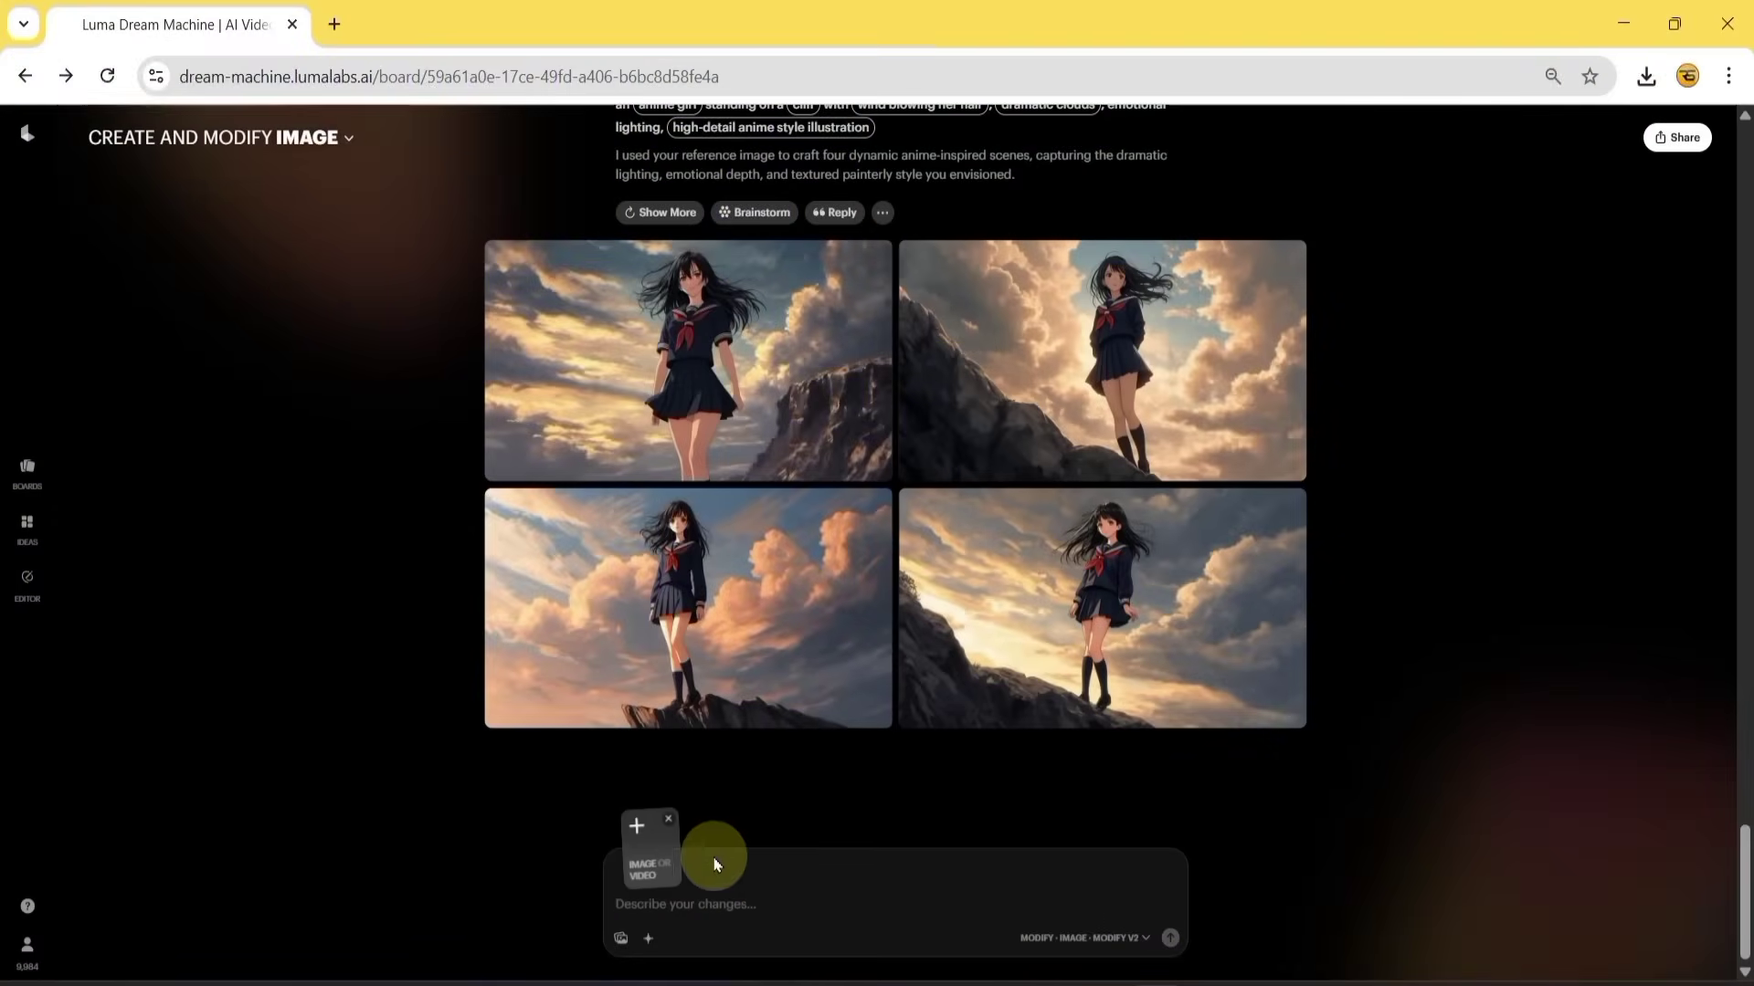
{"action": "left_click", "coordinate": [647, 866]}
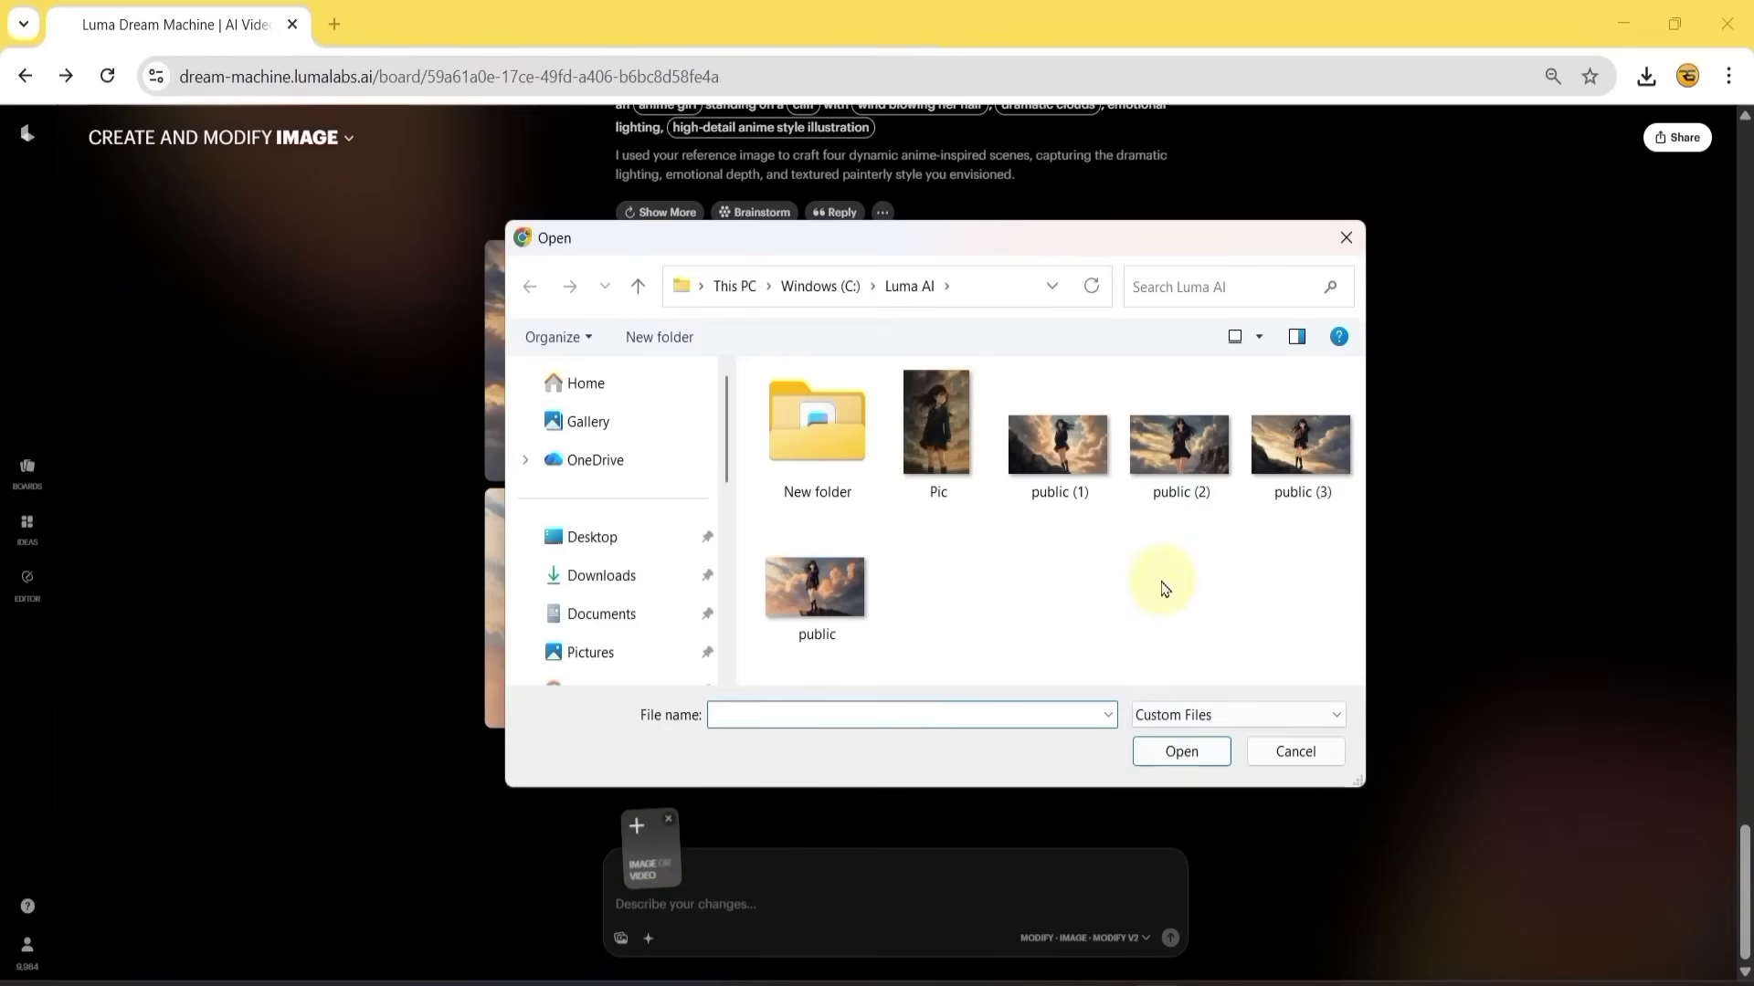
{"action": "left_click", "coordinate": [1095, 469]}
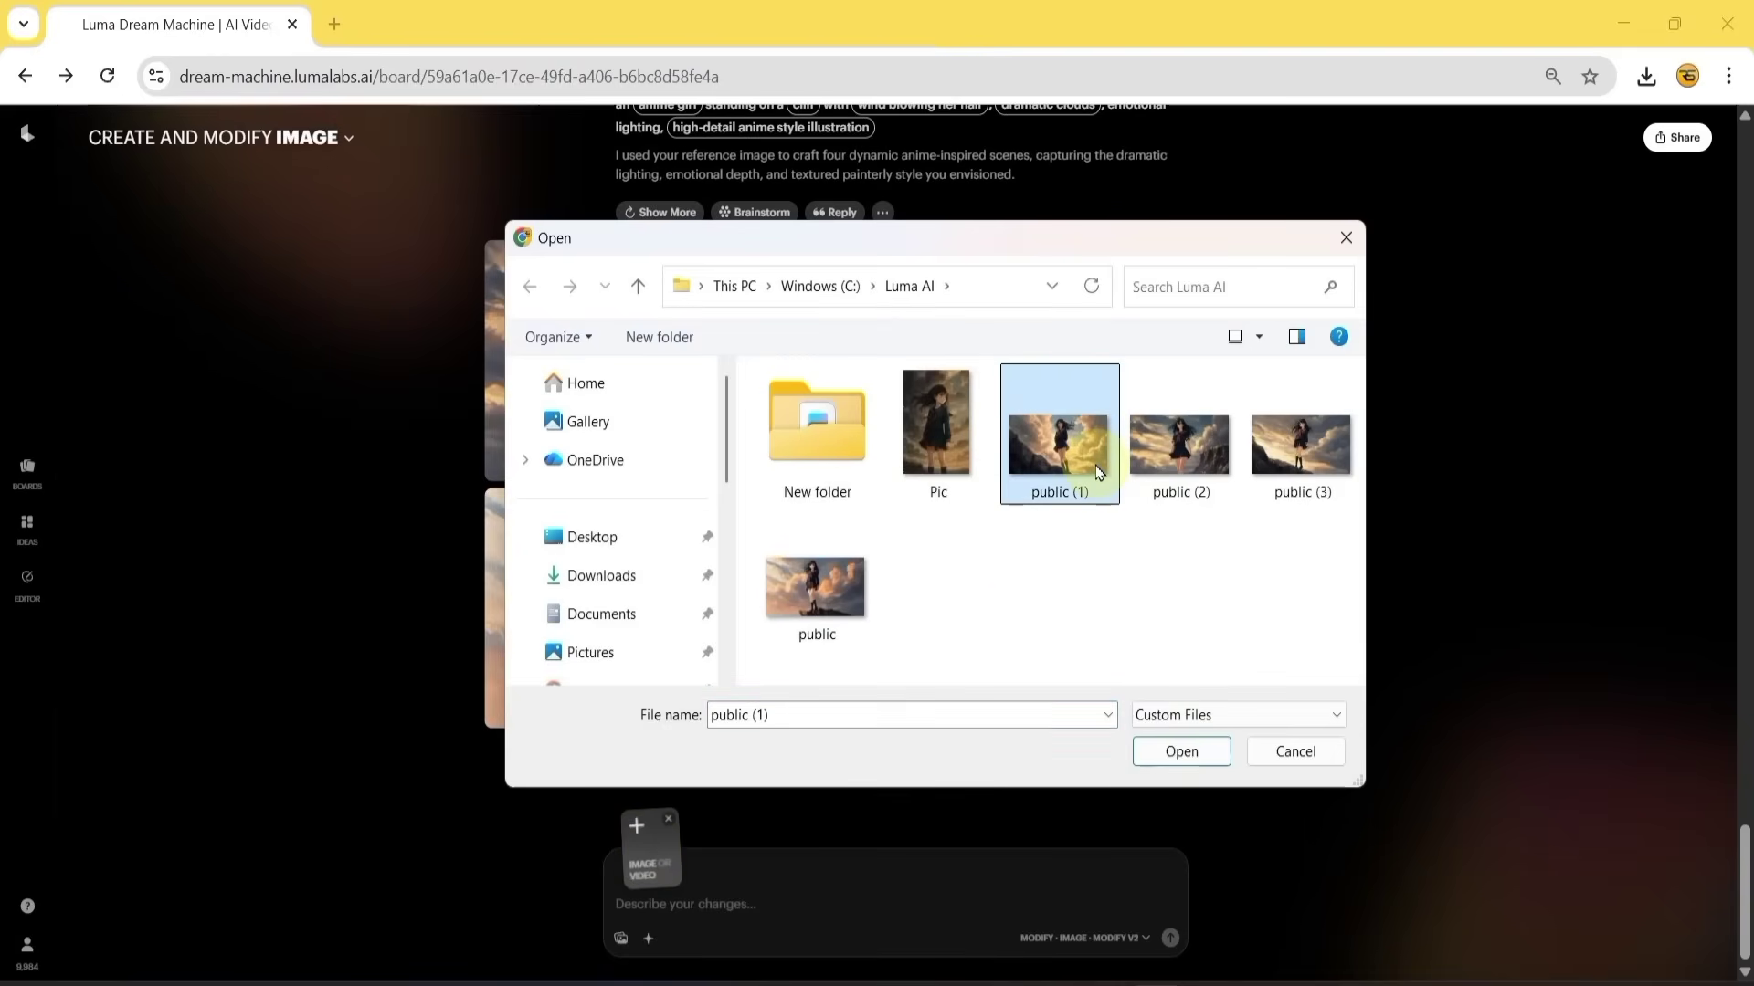
{"action": "left_click", "coordinate": [1174, 749]}
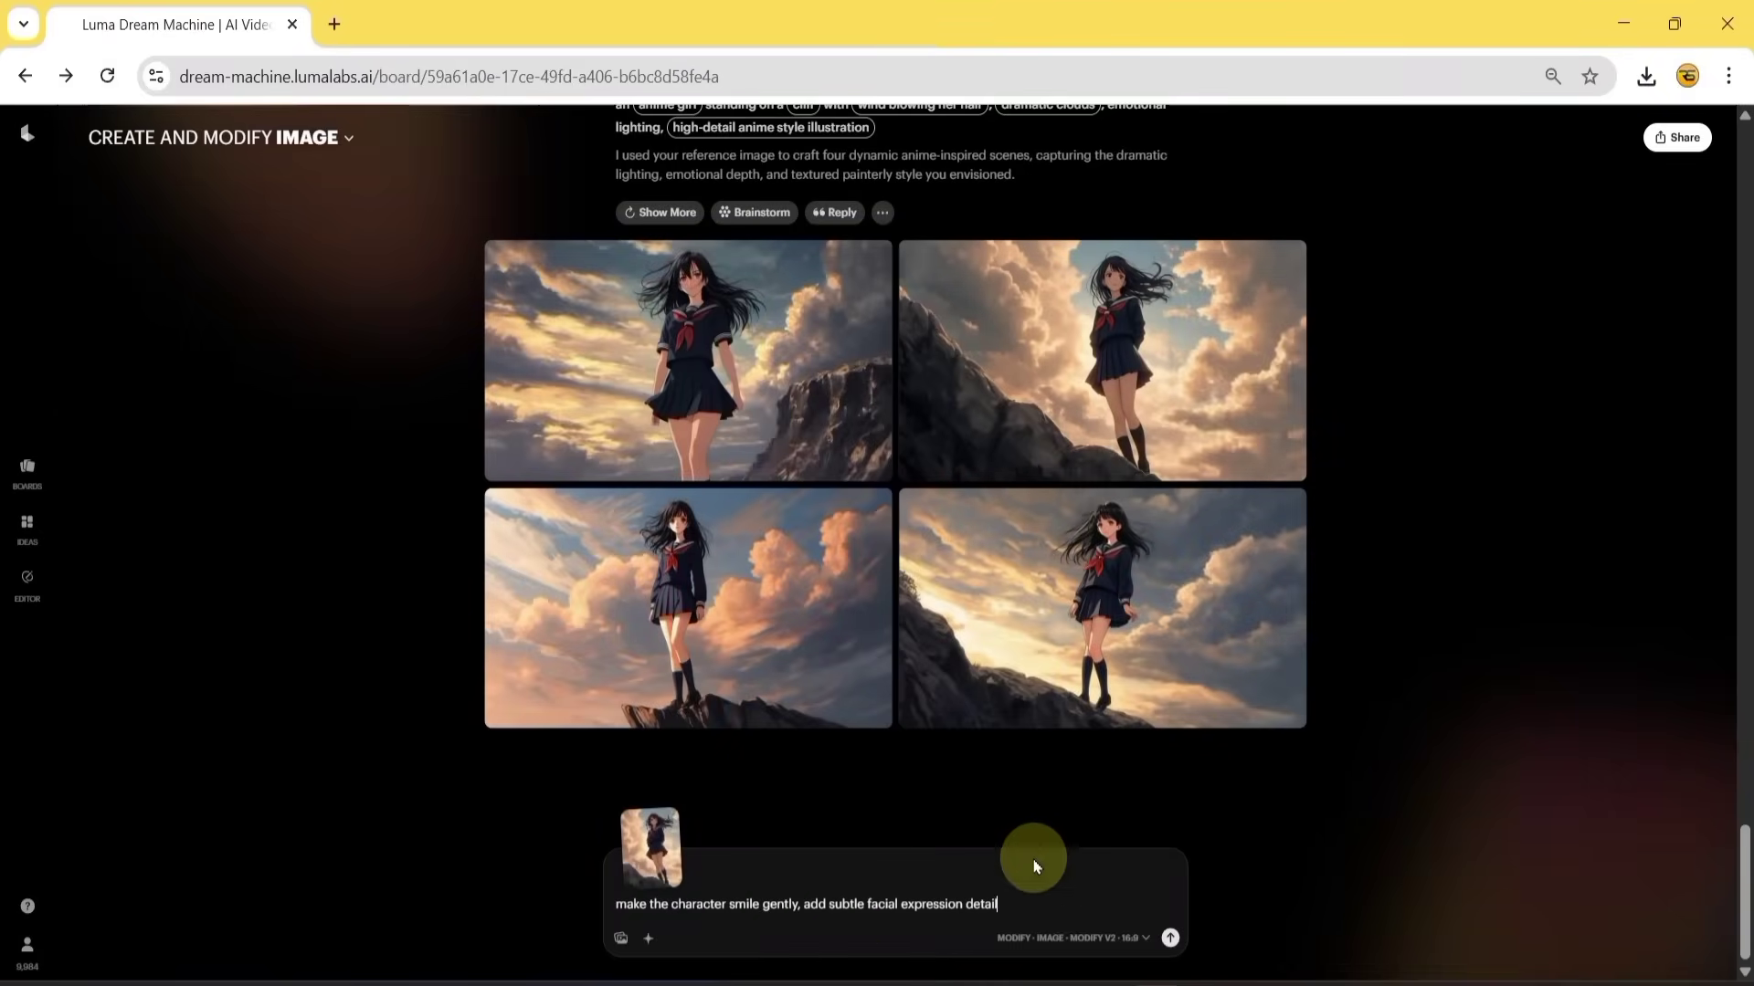
- Keep 720p and Modify V2, then submit the gentle-smile modification
{"action": "left_click", "coordinate": [1134, 941]}
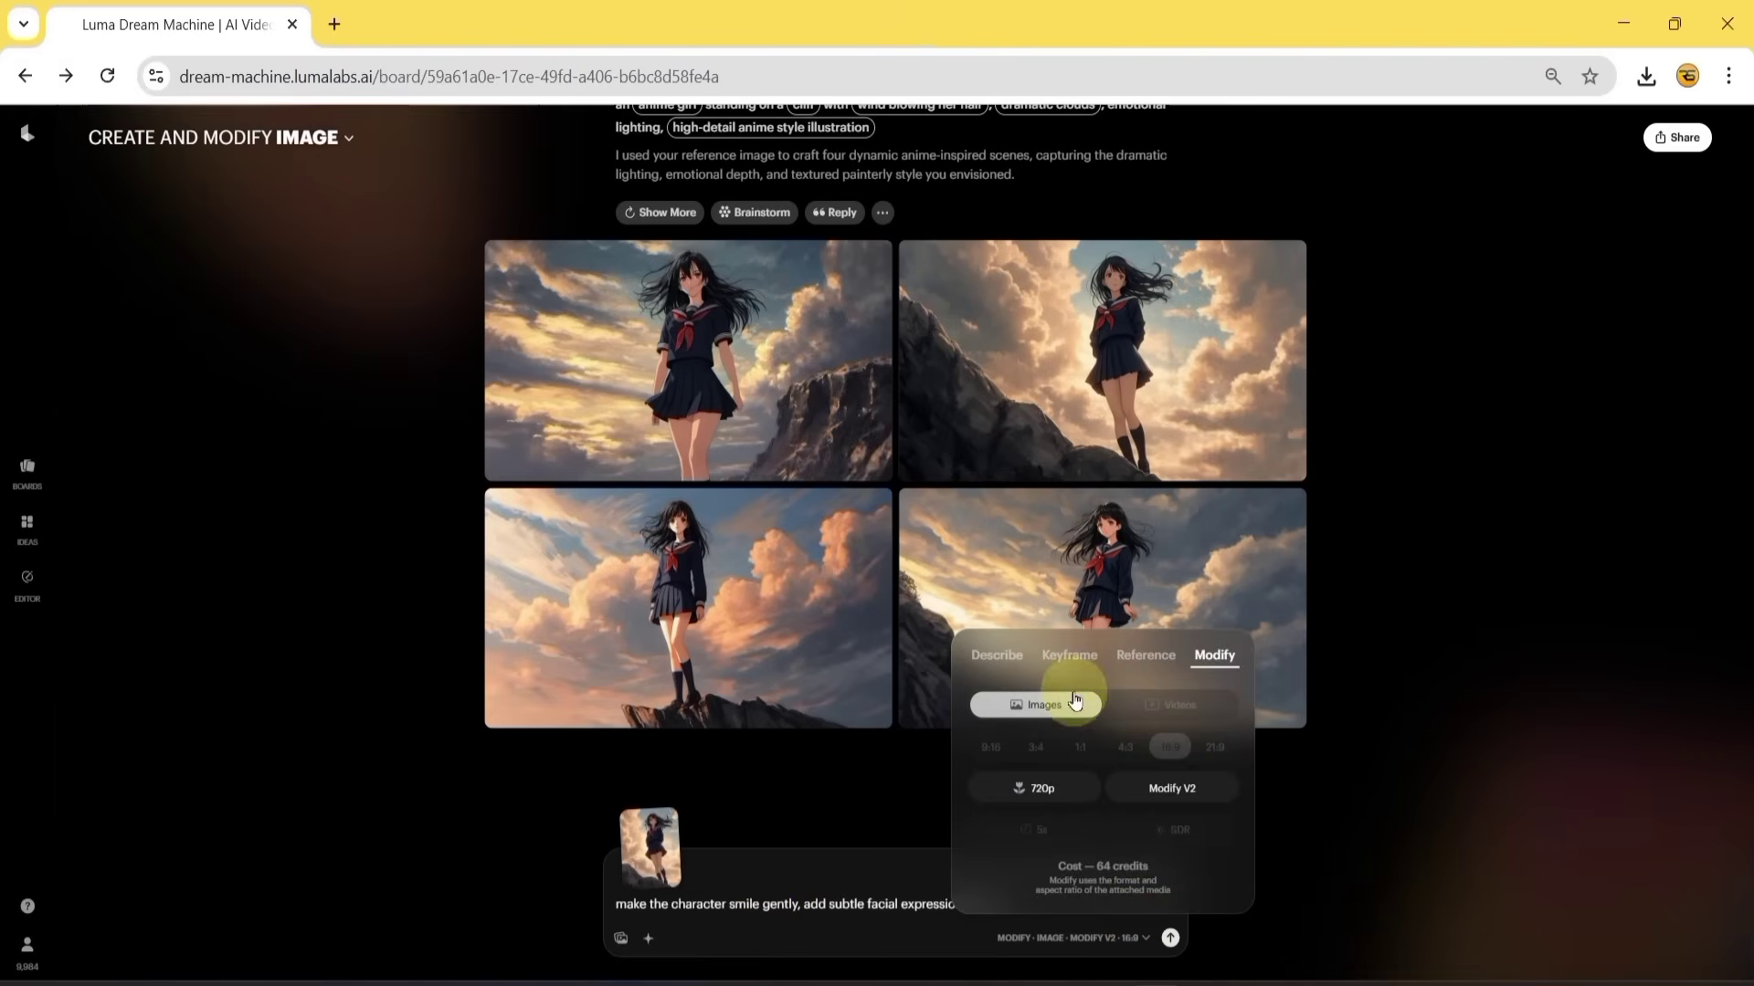
{"action": "left_click", "coordinate": [1056, 798]}
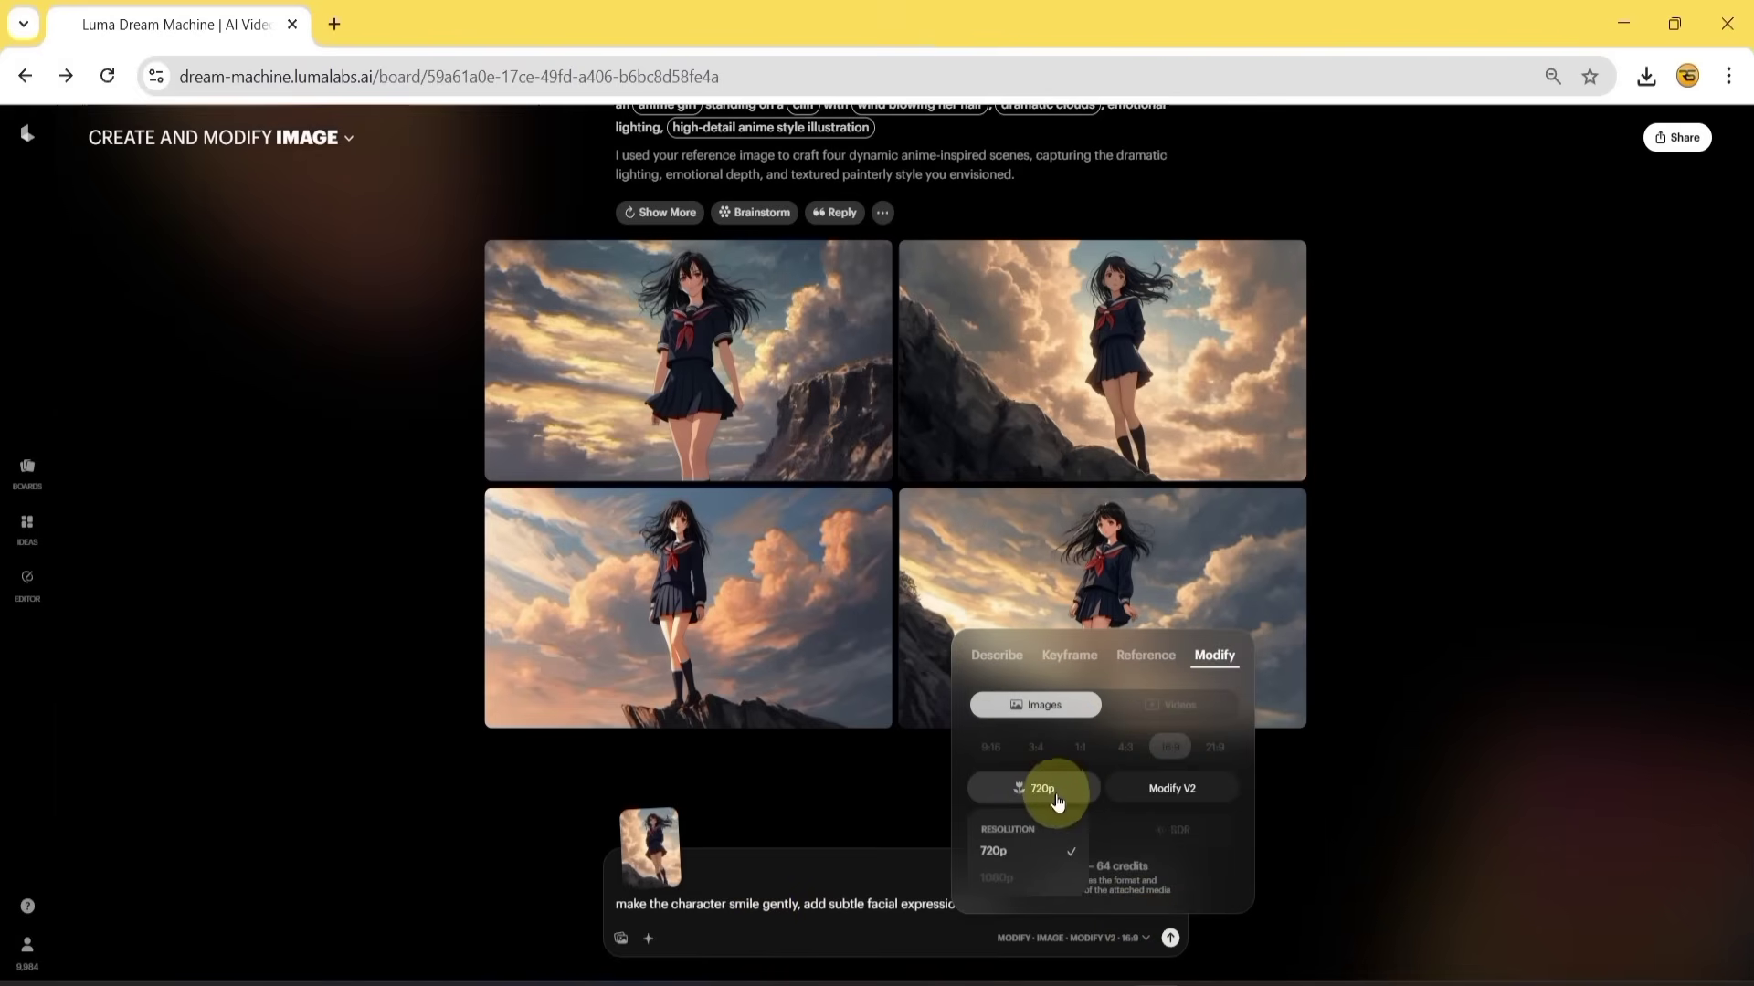
{"action": "left_click", "coordinate": [1071, 841]}
{"action": "left_click", "coordinate": [1175, 793]}
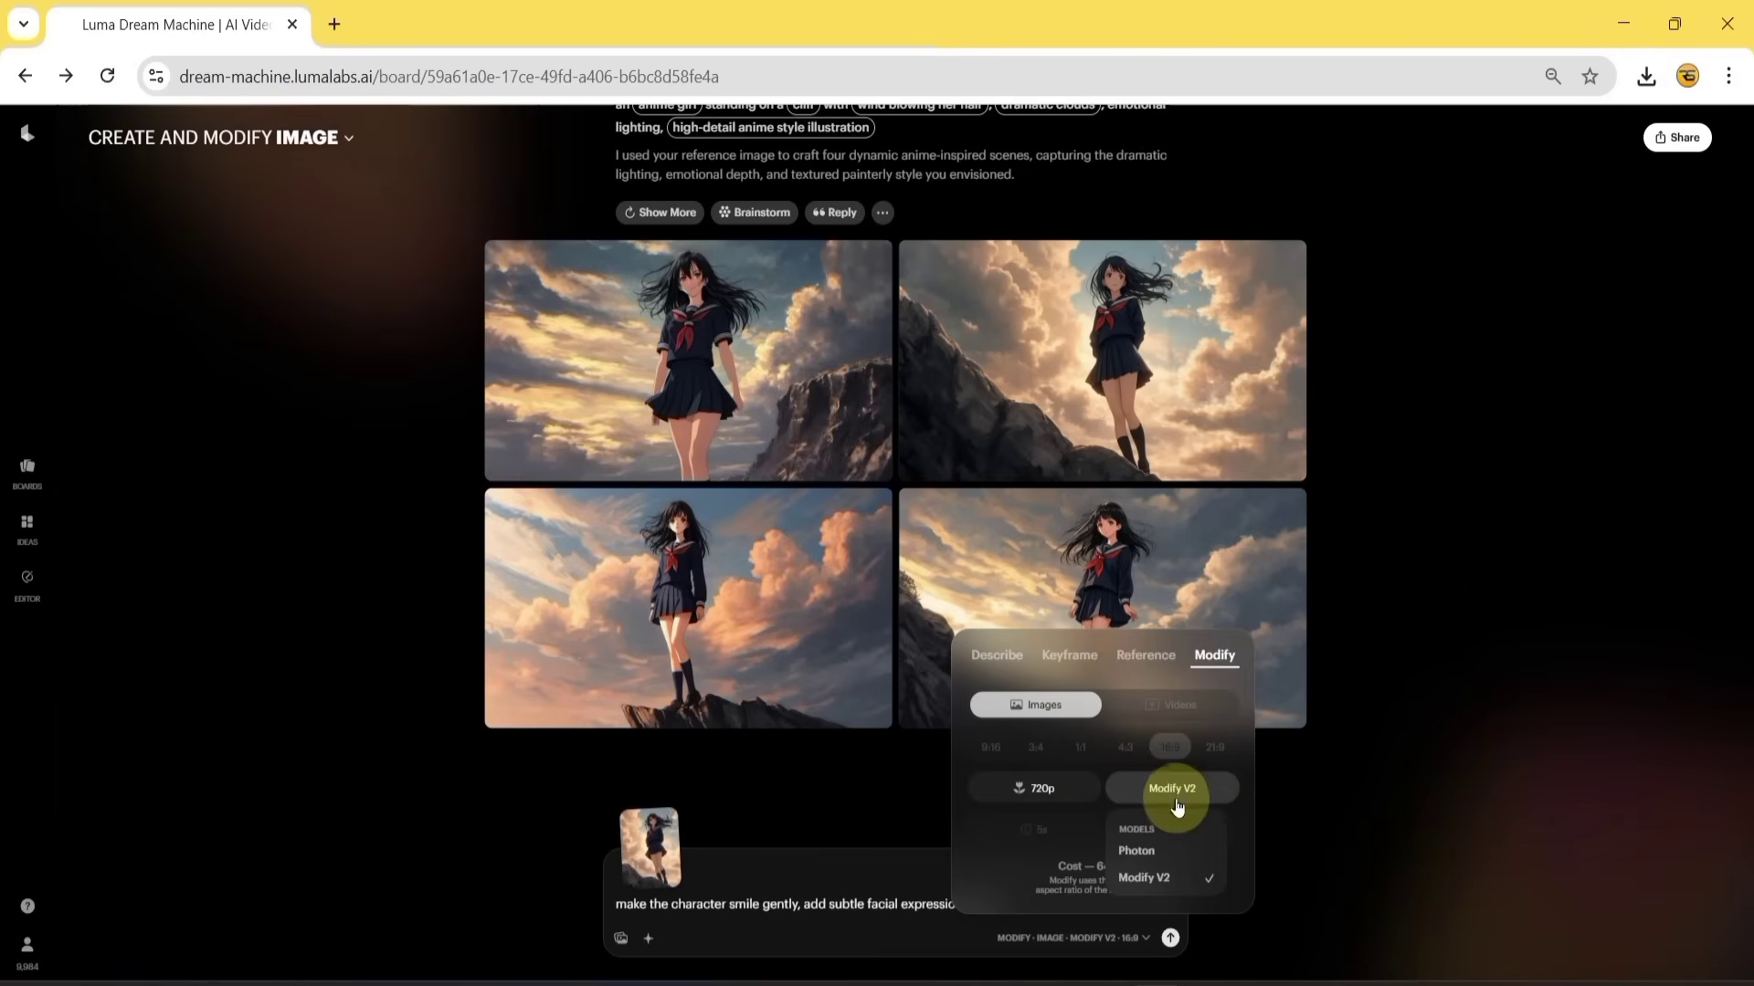
{"action": "left_click", "coordinate": [1149, 882]}
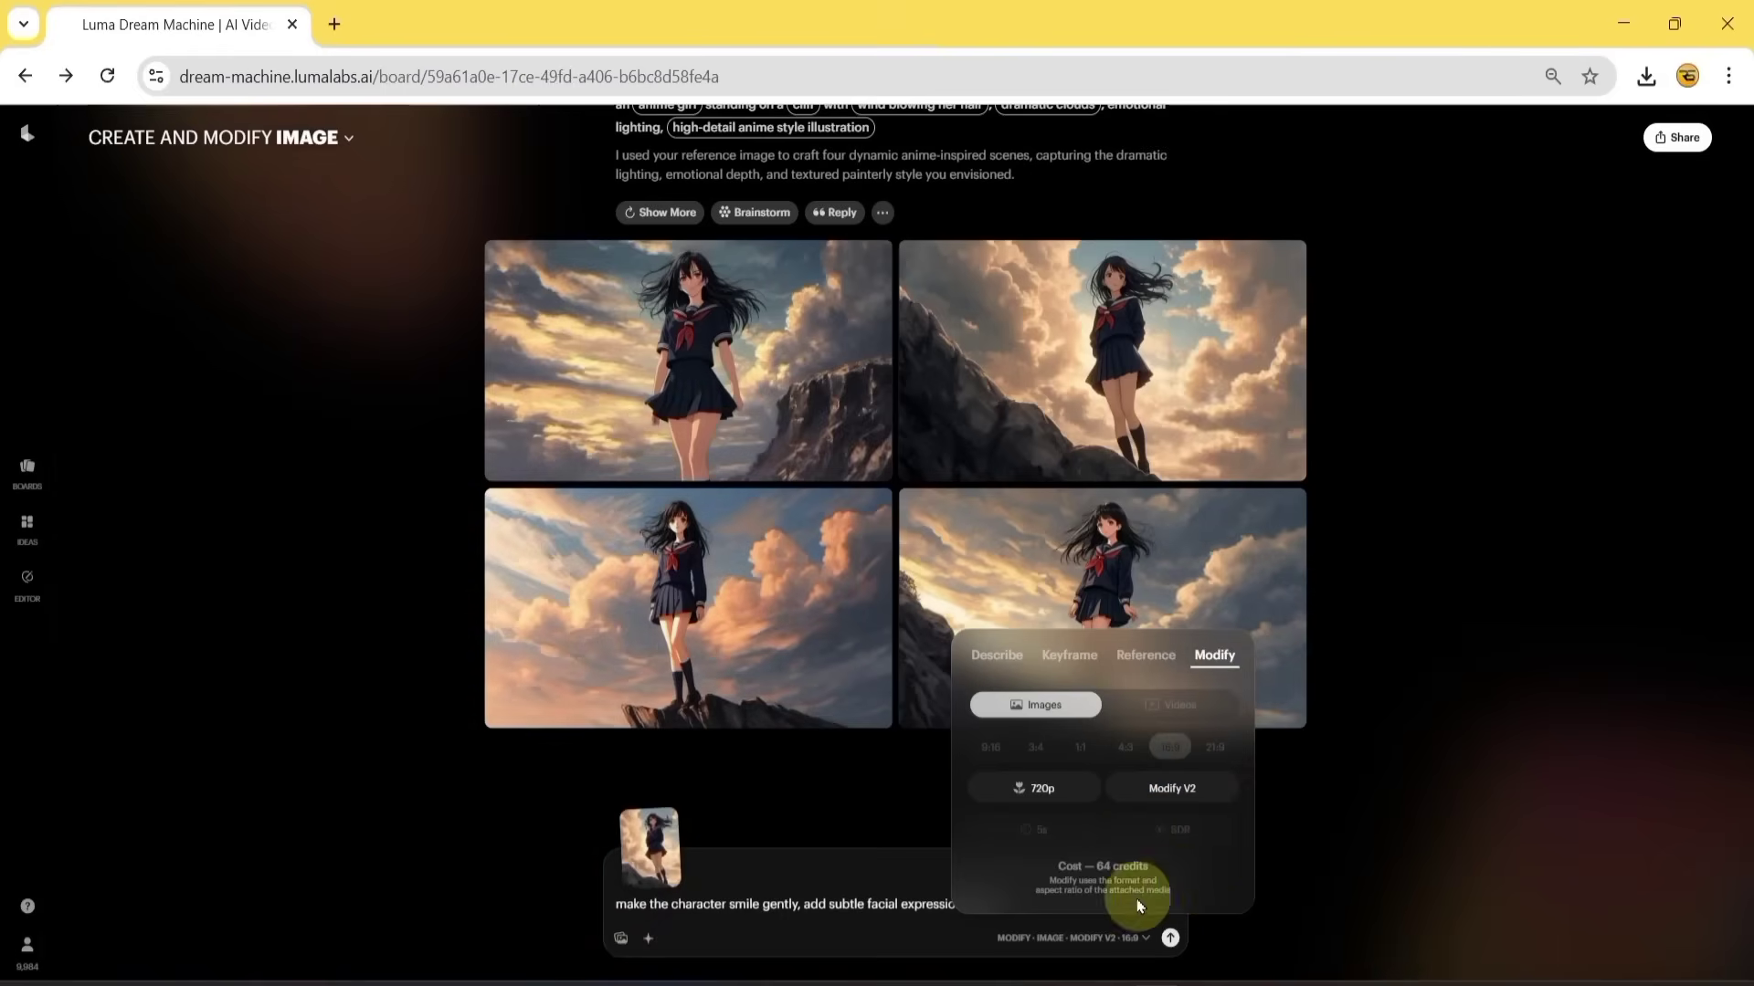
{"action": "left_click", "coordinate": [1169, 941]}
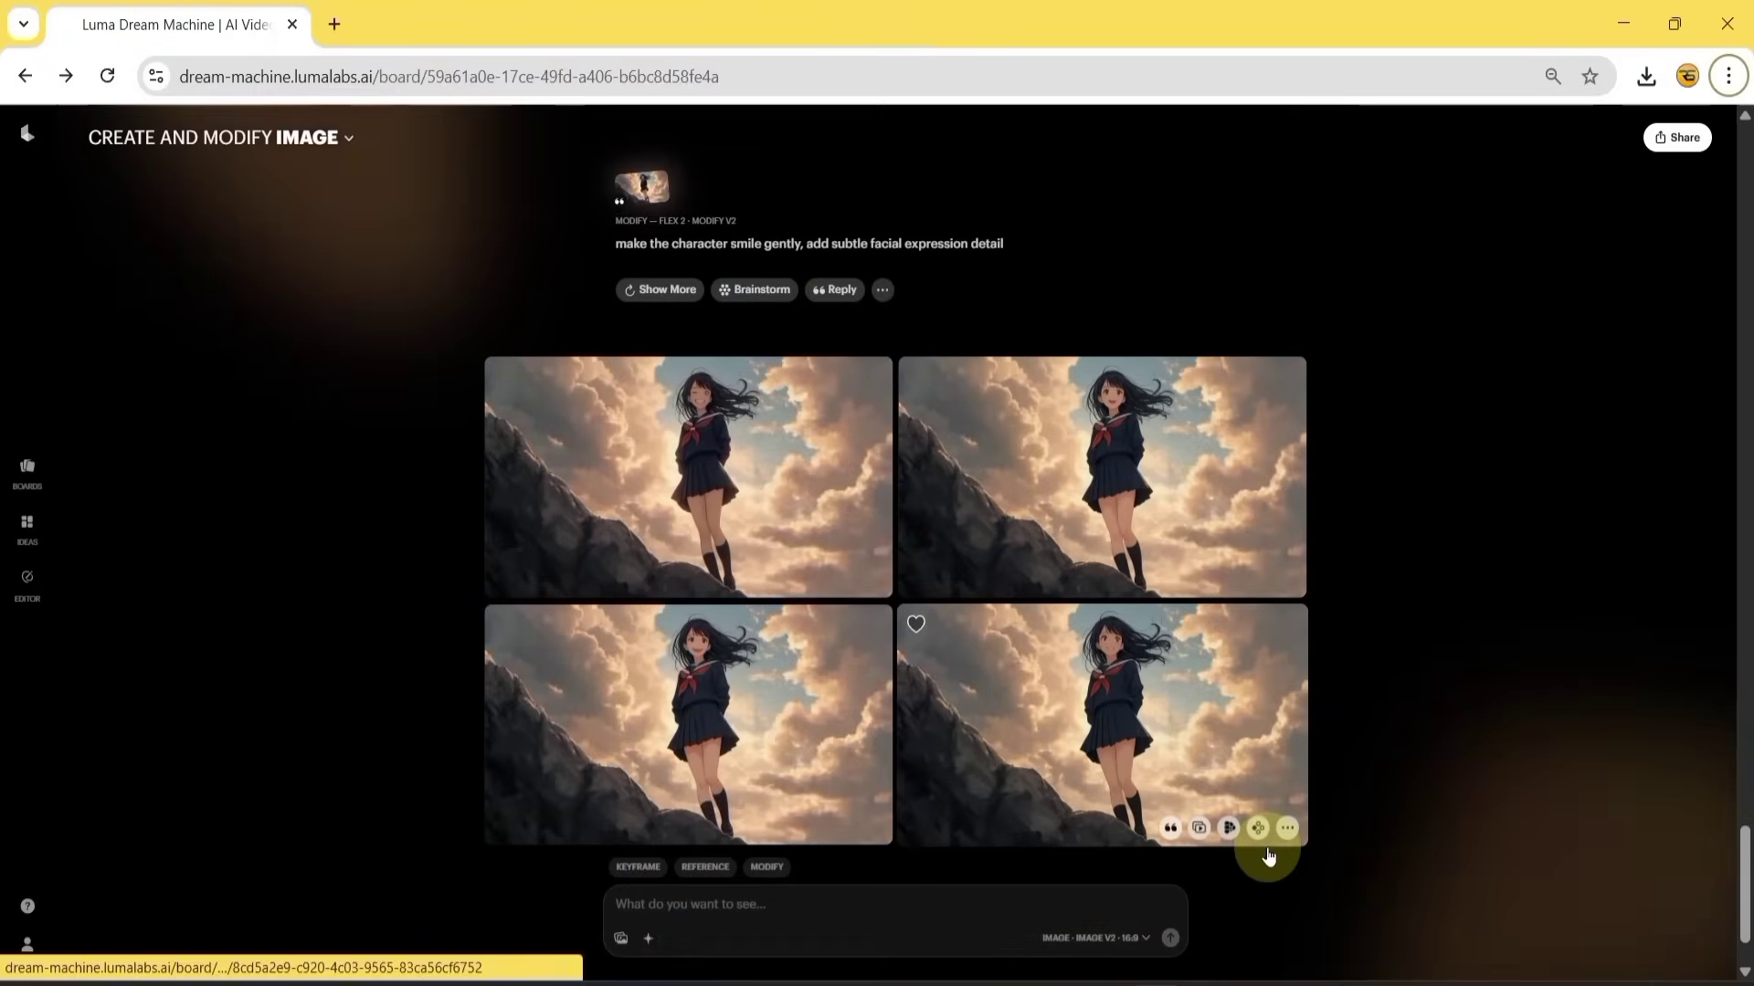
- Download the chosen smiling cliff image as a PNG into the Luma AI folder
{"action": "left_click", "coordinate": [676, 469]}
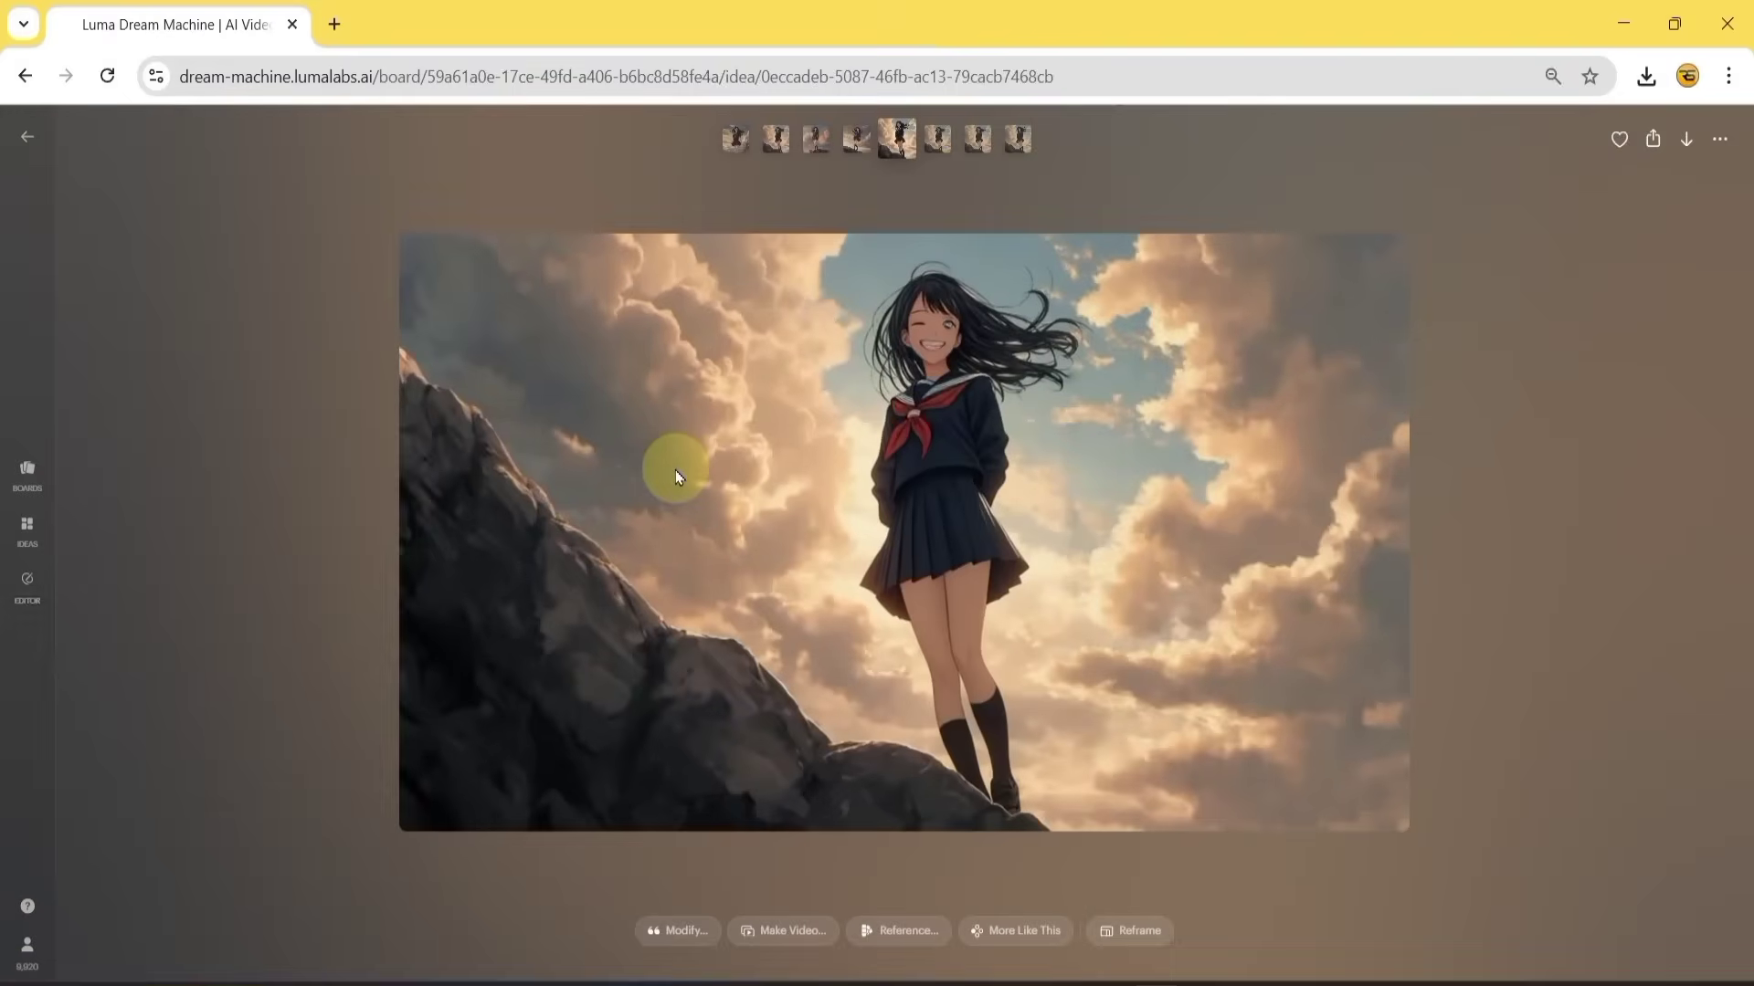
{"action": "key", "text": "Right"}
{"action": "key", "text": "Right"}
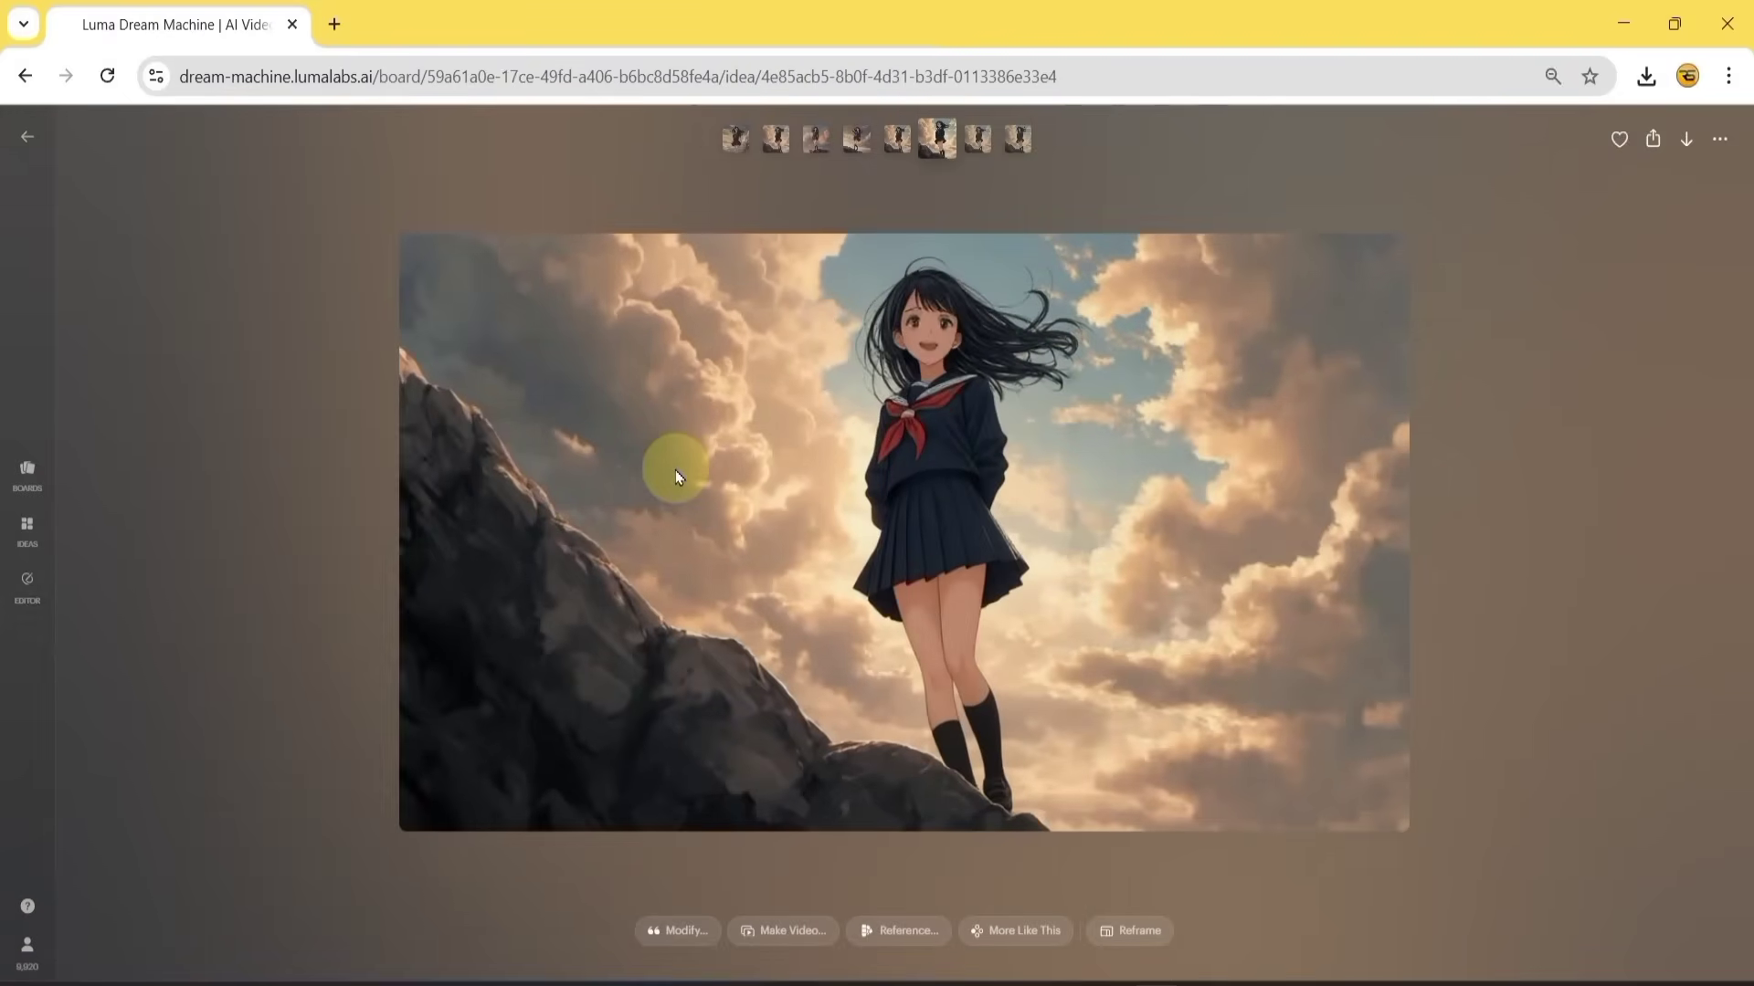
{"action": "key", "text": "Right"}
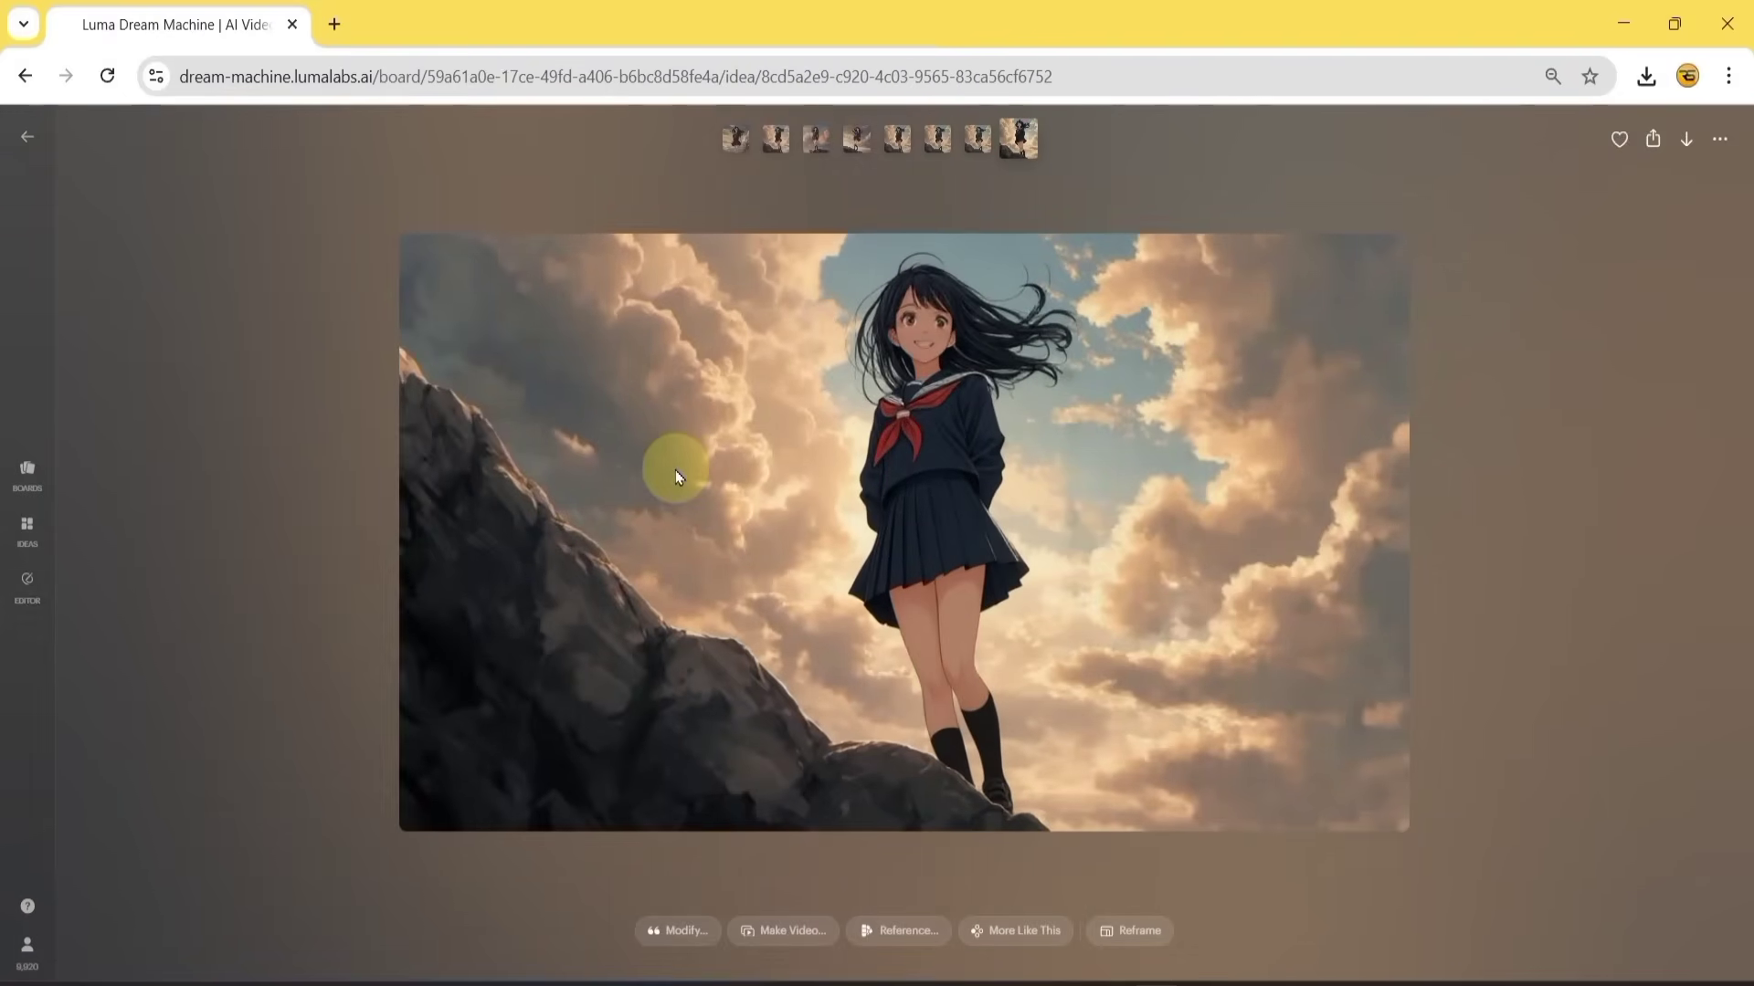
{"action": "key", "text": "Left"}
{"action": "key", "text": "Left"}
{"action": "key", "text": "Left"}
{"action": "left_click", "coordinate": [1687, 142]}
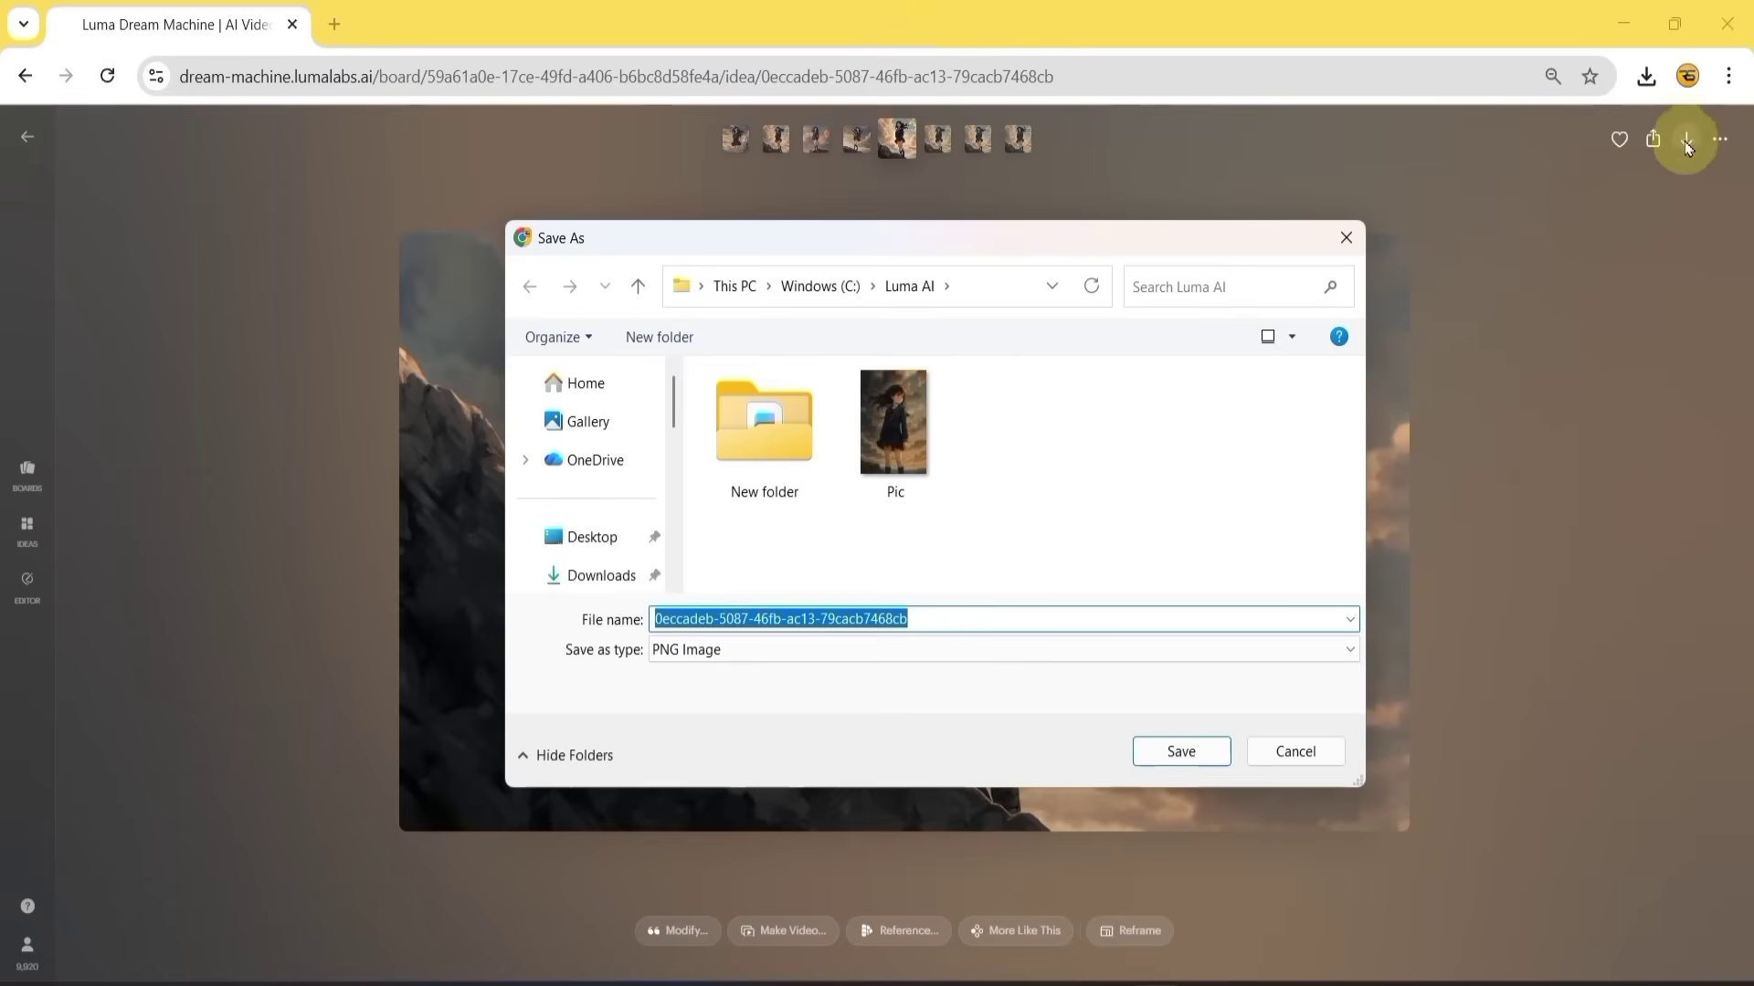
{"action": "left_click", "coordinate": [1178, 752]}
{"action": "left_click", "coordinate": [1543, 622]}
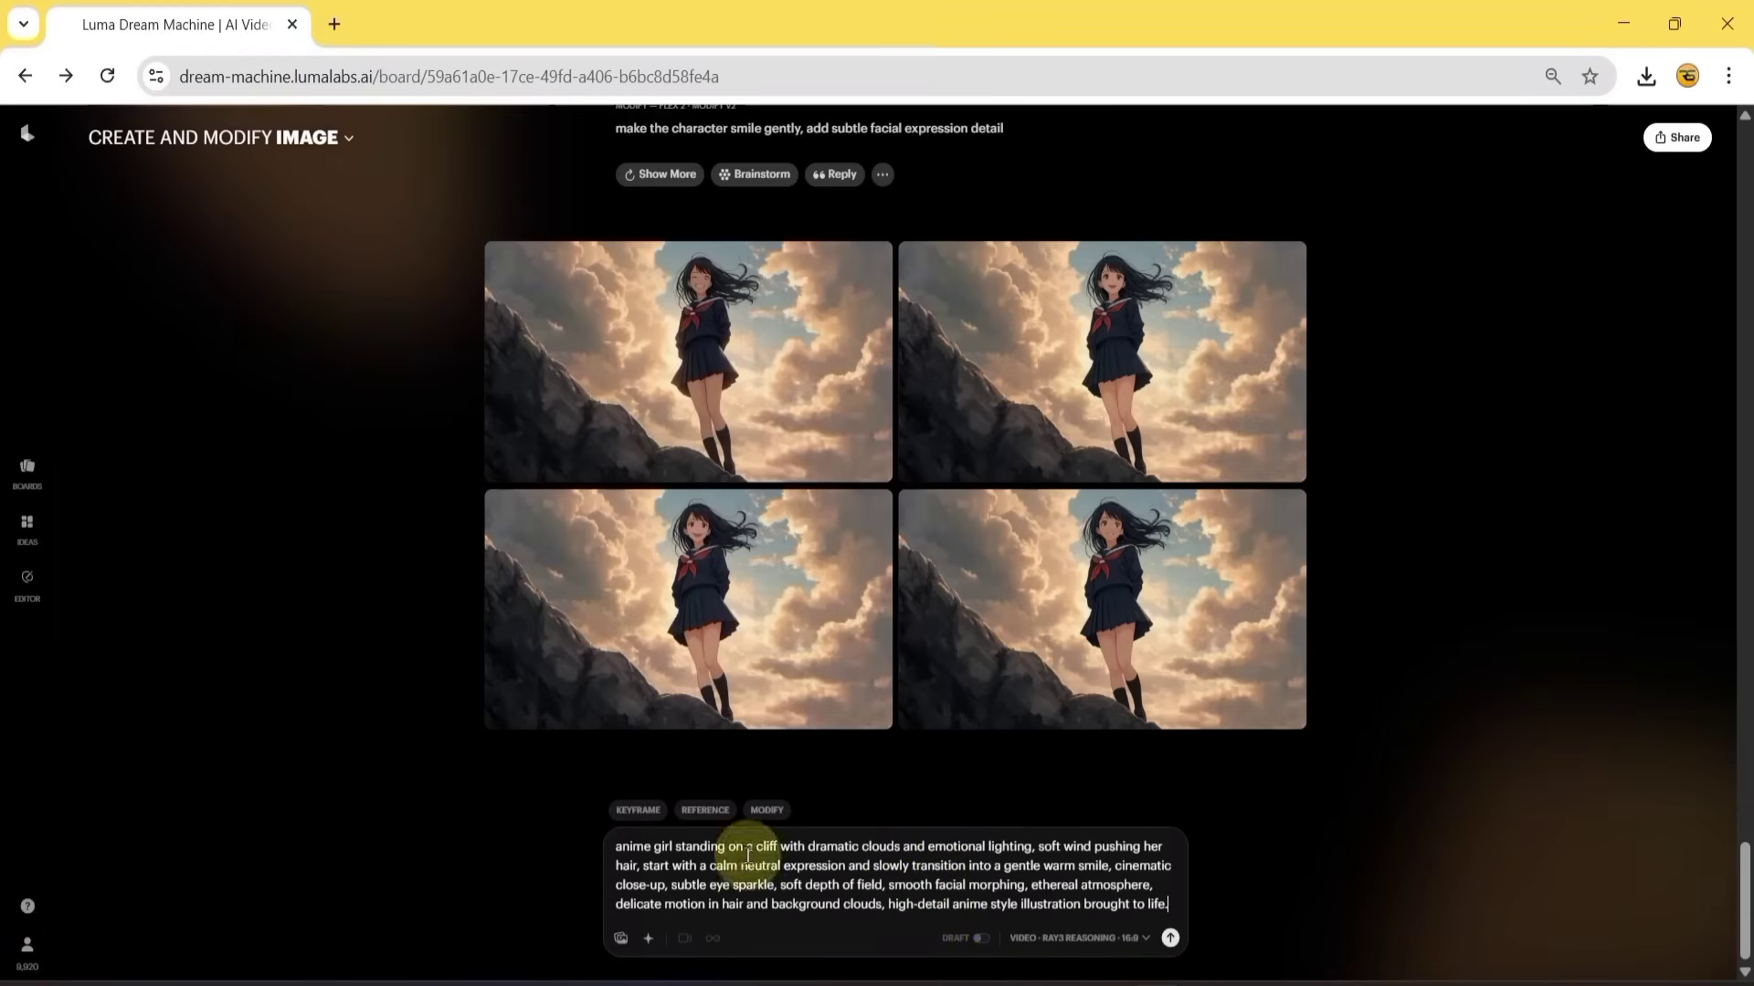
- Add full body, drone shot, 3d render and dramatic lighting tags to the video prompt
{"action": "left_click", "coordinate": [647, 939]}
{"action": "left_click", "coordinate": [808, 548]}
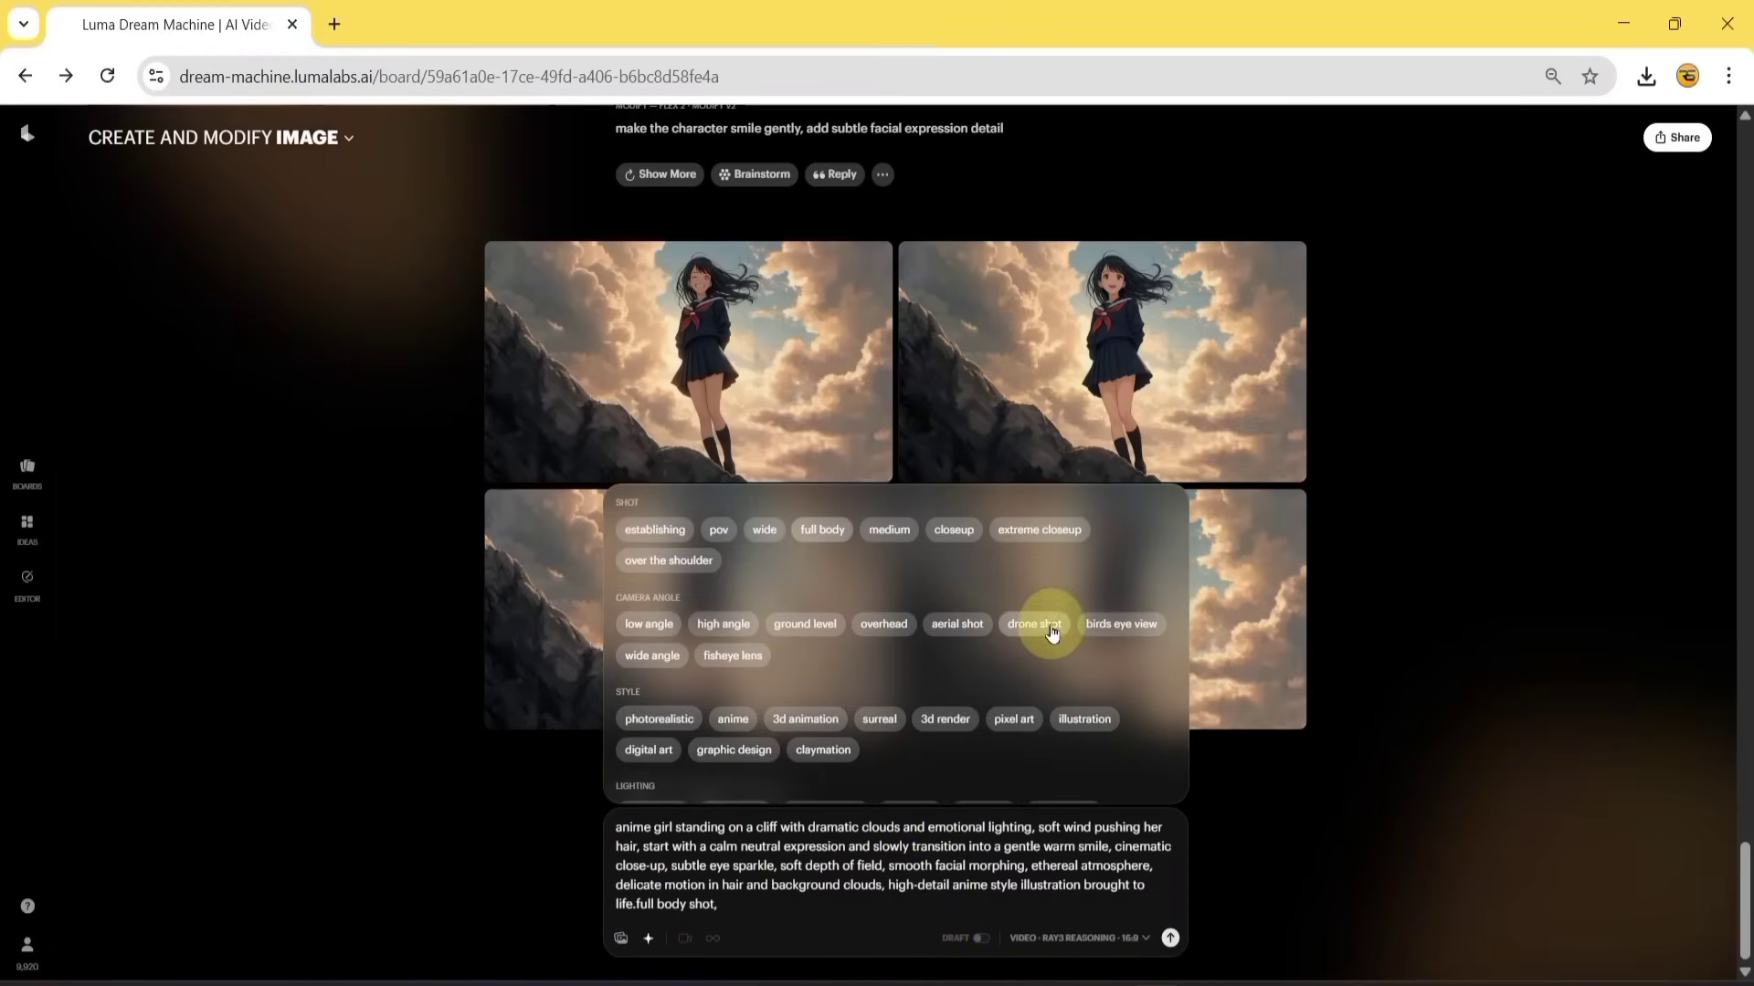
{"action": "left_click", "coordinate": [944, 719]}
{"action": "scroll", "coordinate": [880, 770], "scroll_direction": "down", "scroll_amount": 1}
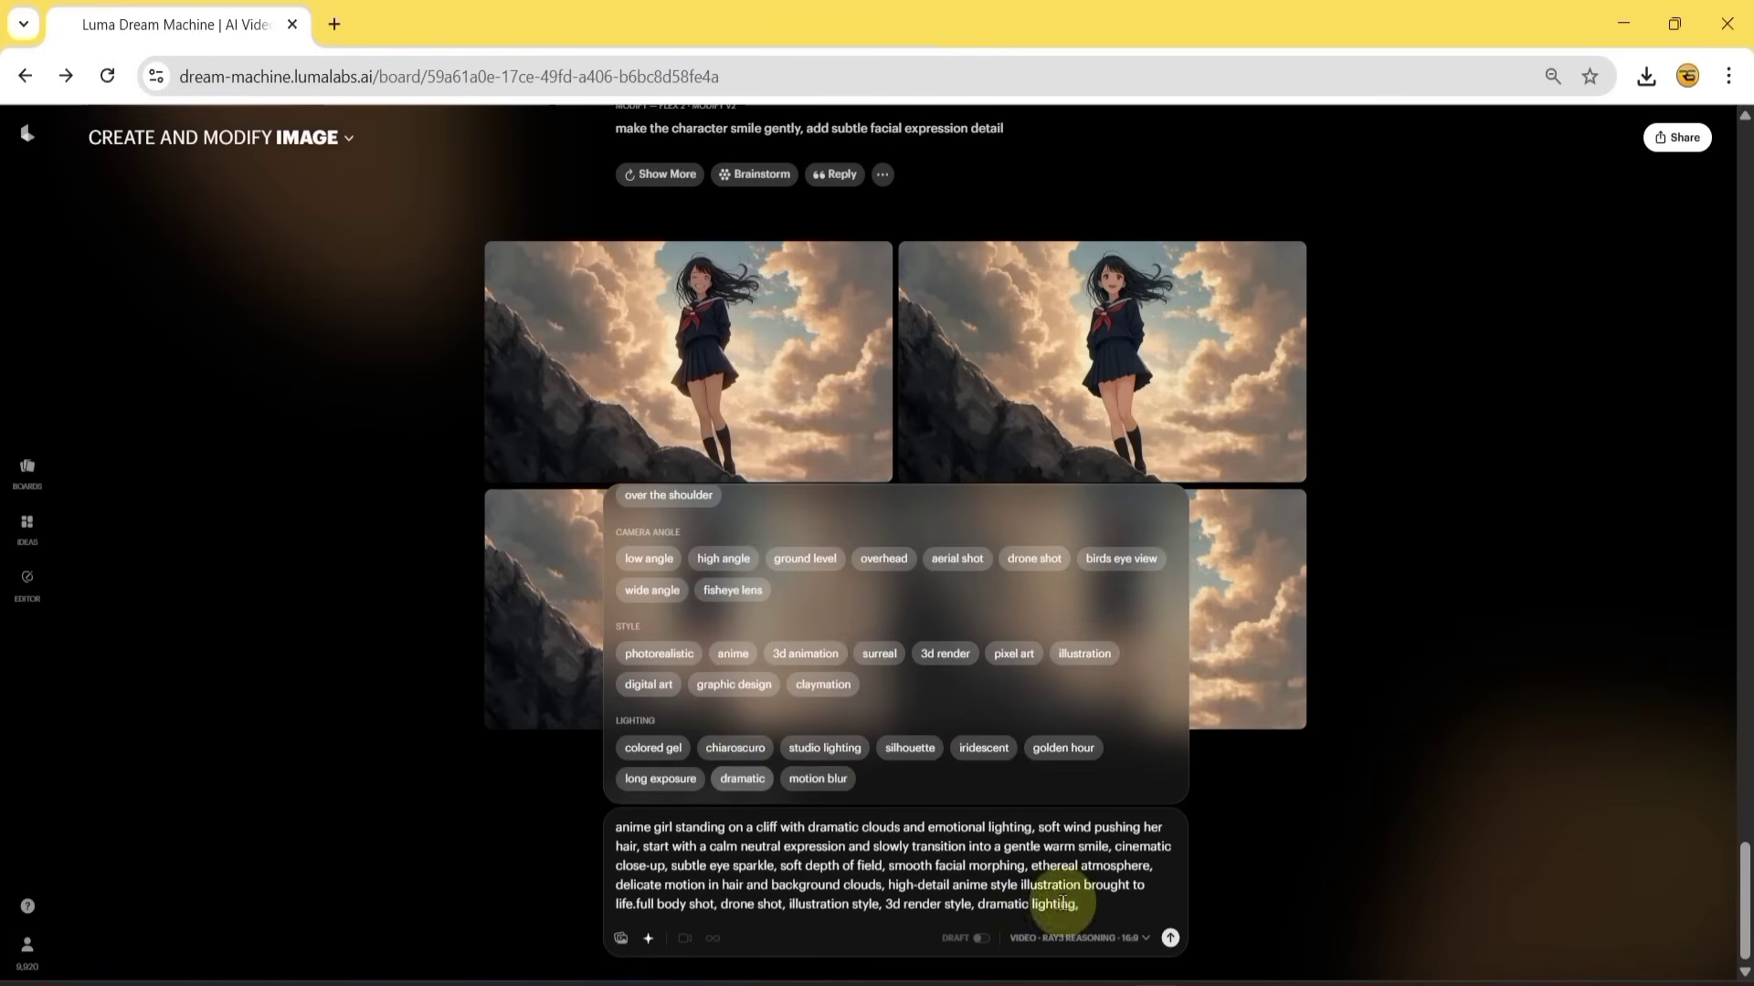
{"action": "left_click", "coordinate": [1063, 904]}
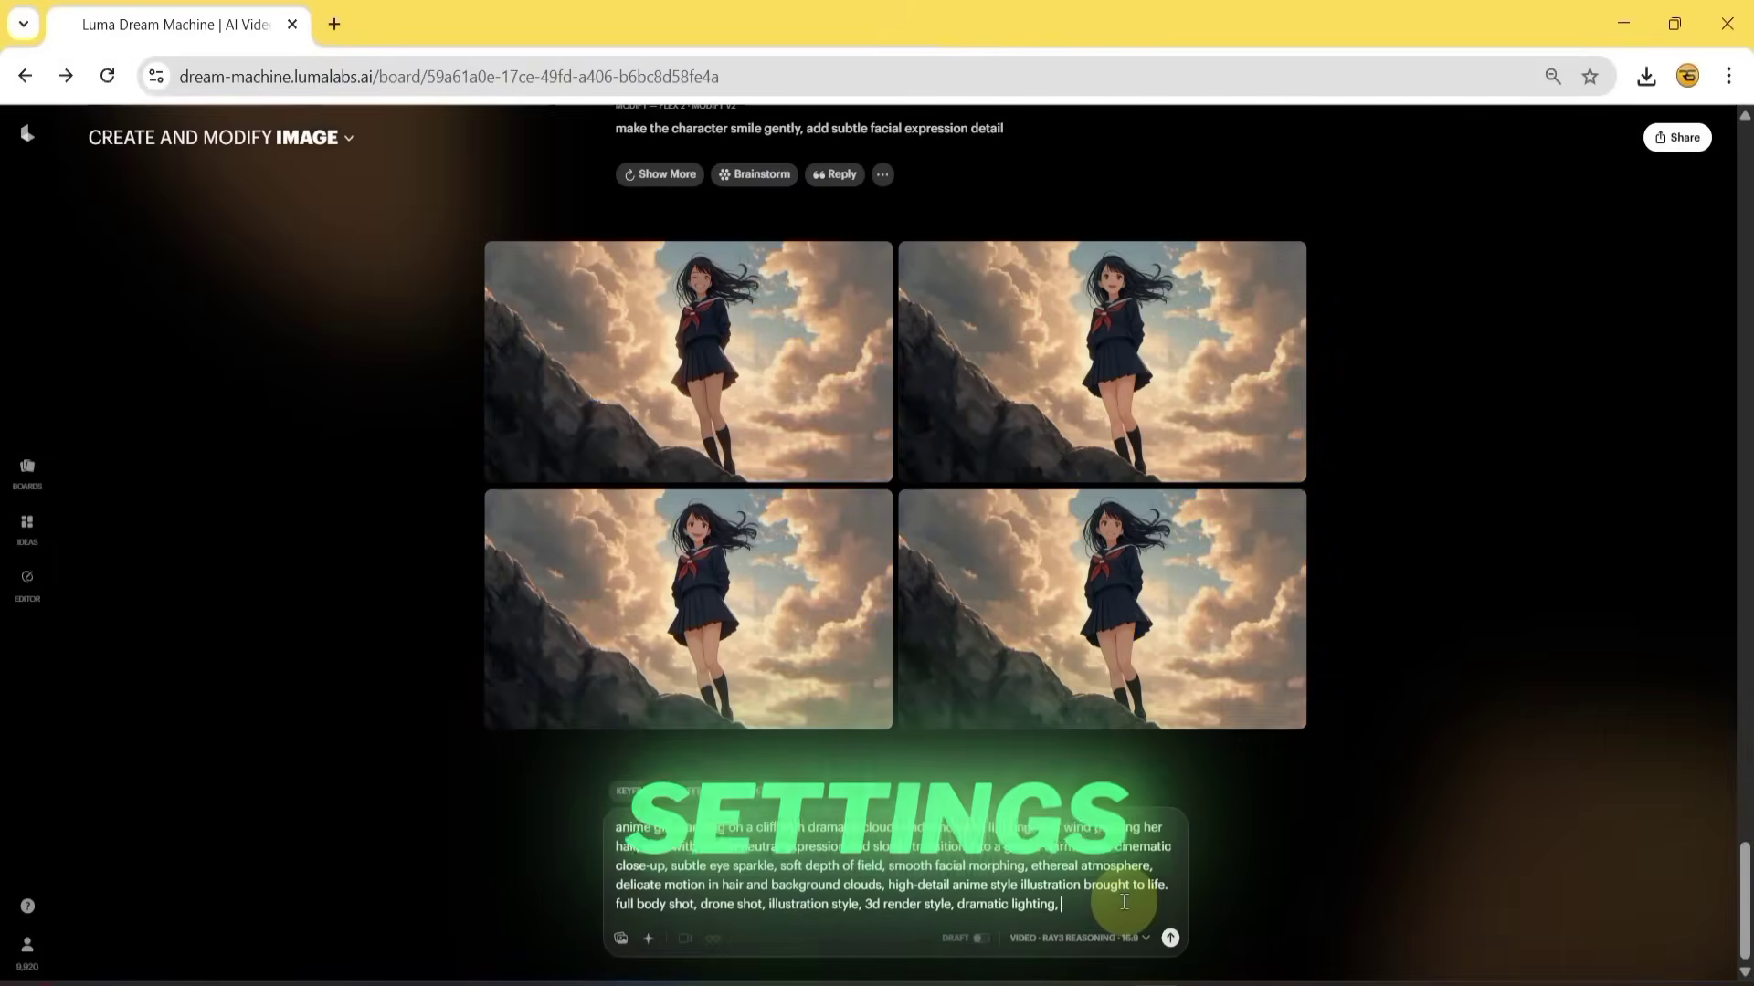
{"action": "left_click", "coordinate": [1122, 941]}
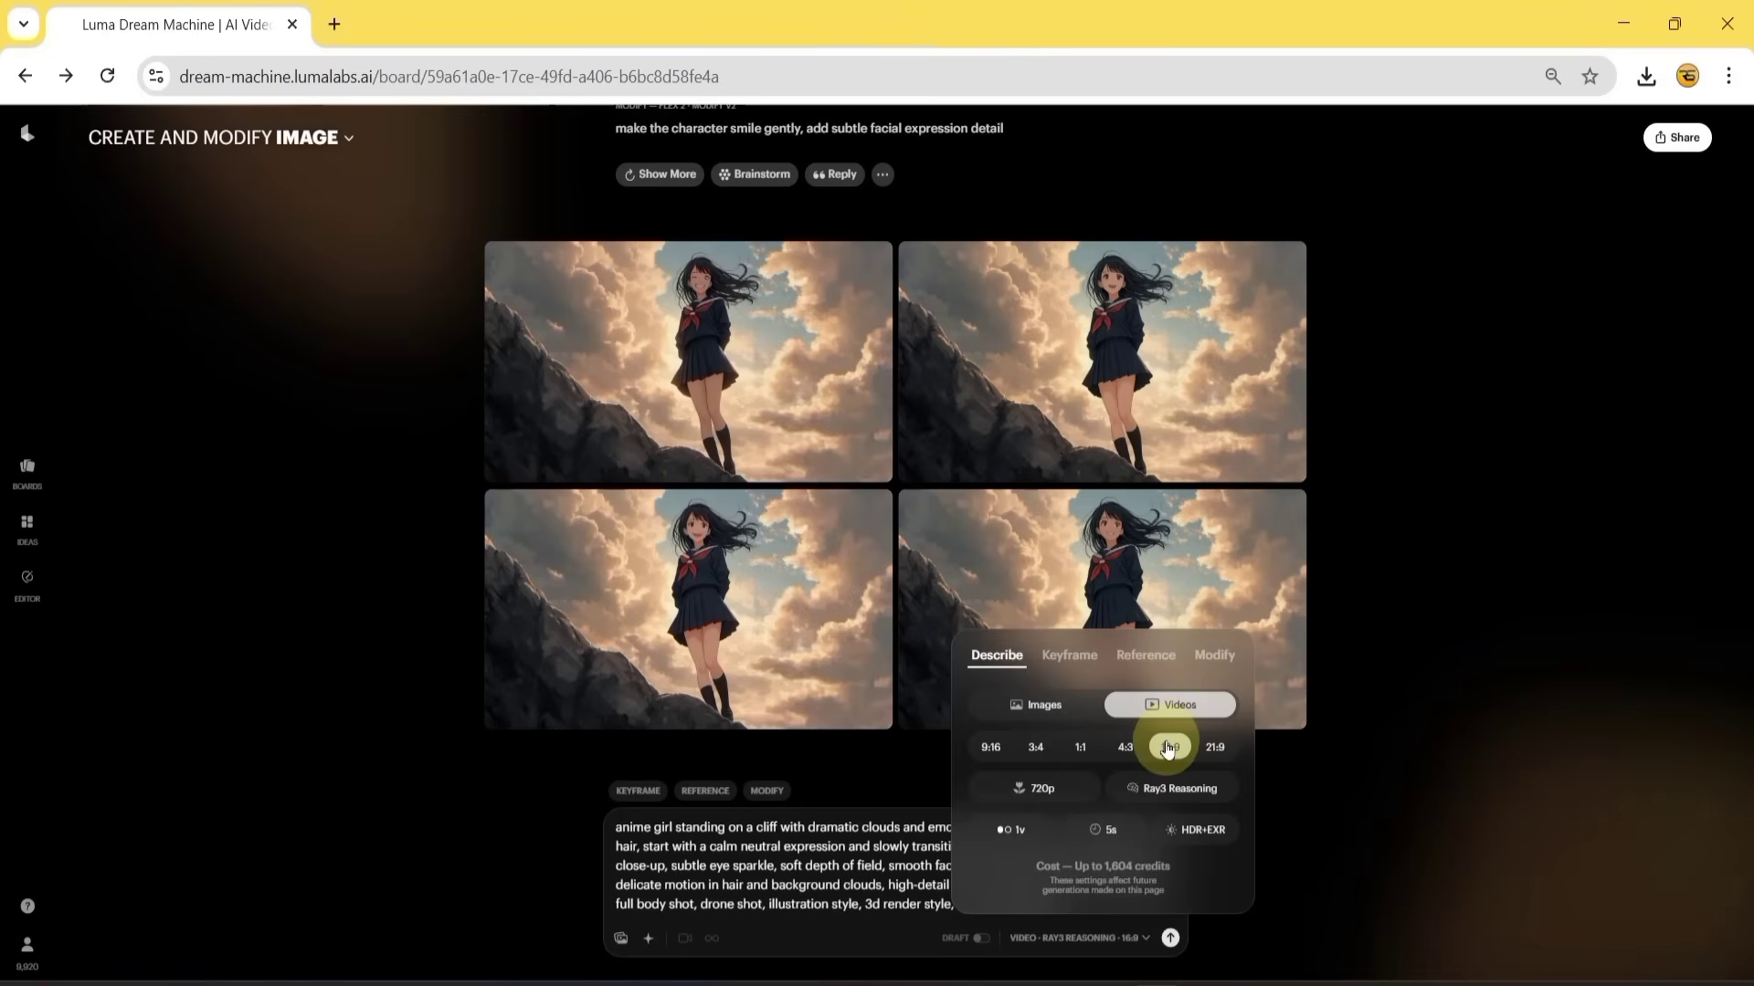
- Set the video to 16:9, 720p, Ray3 Reasoning, 5s and HDR+EXR, then close settings
{"action": "left_click", "coordinate": [1041, 791]}
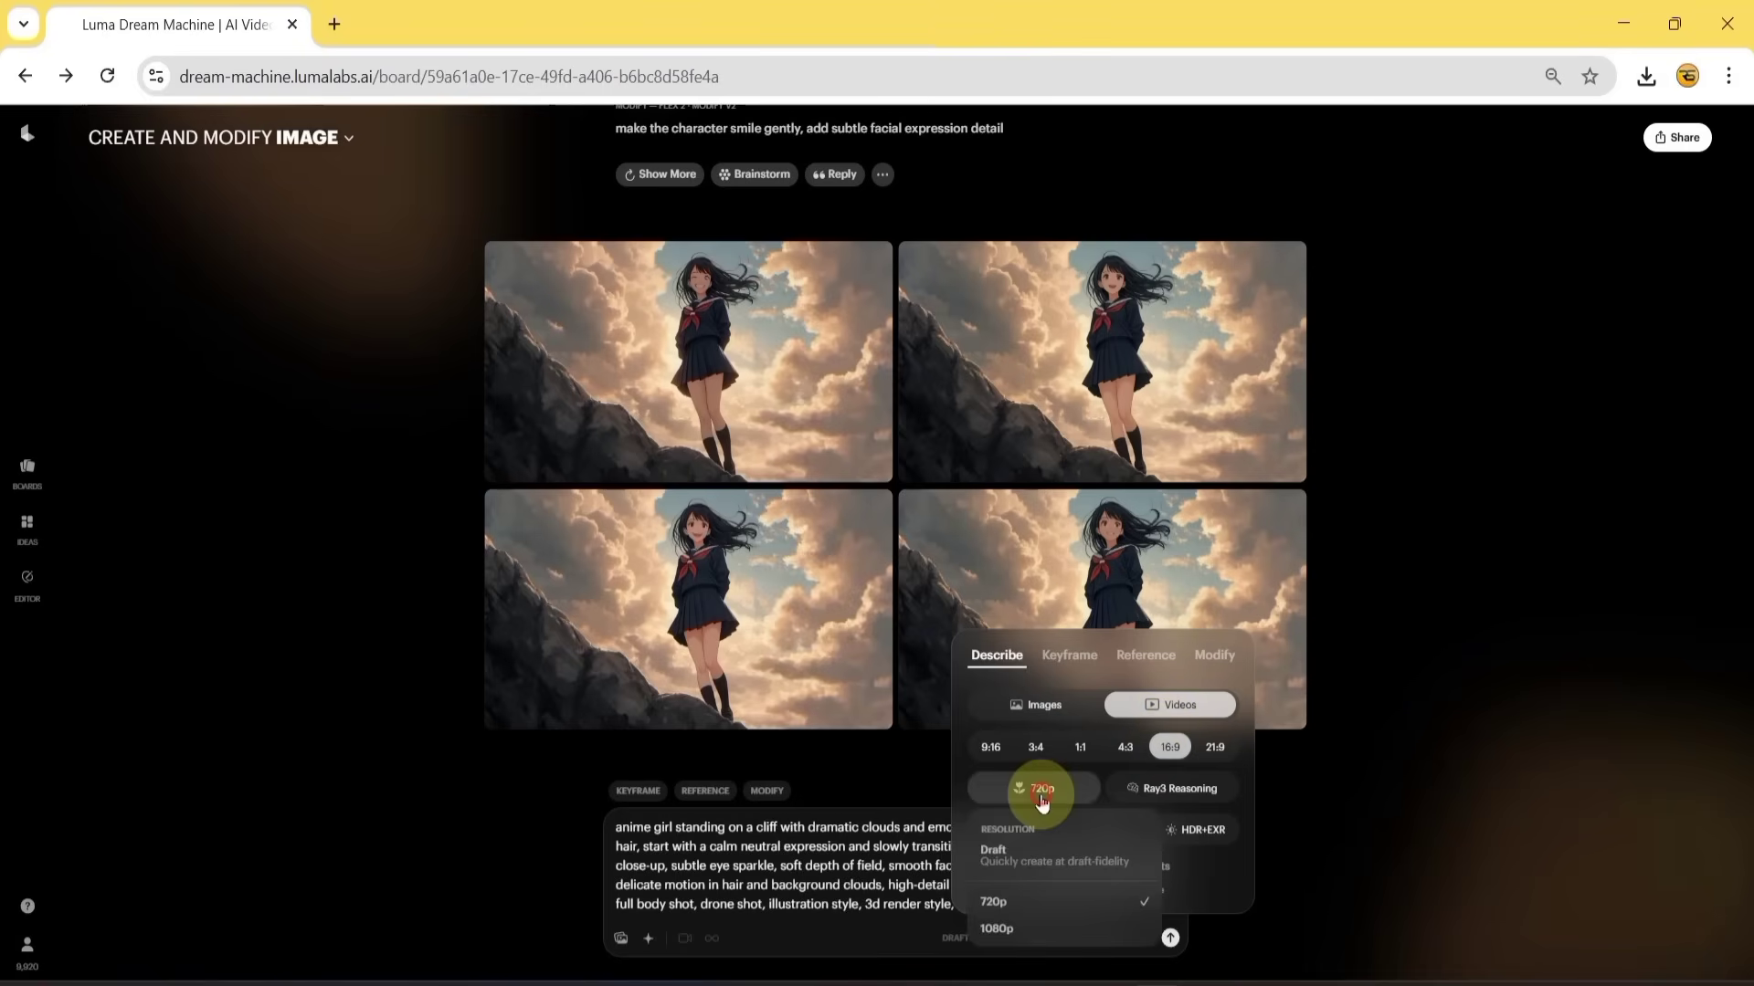
{"action": "left_click", "coordinate": [1005, 928]}
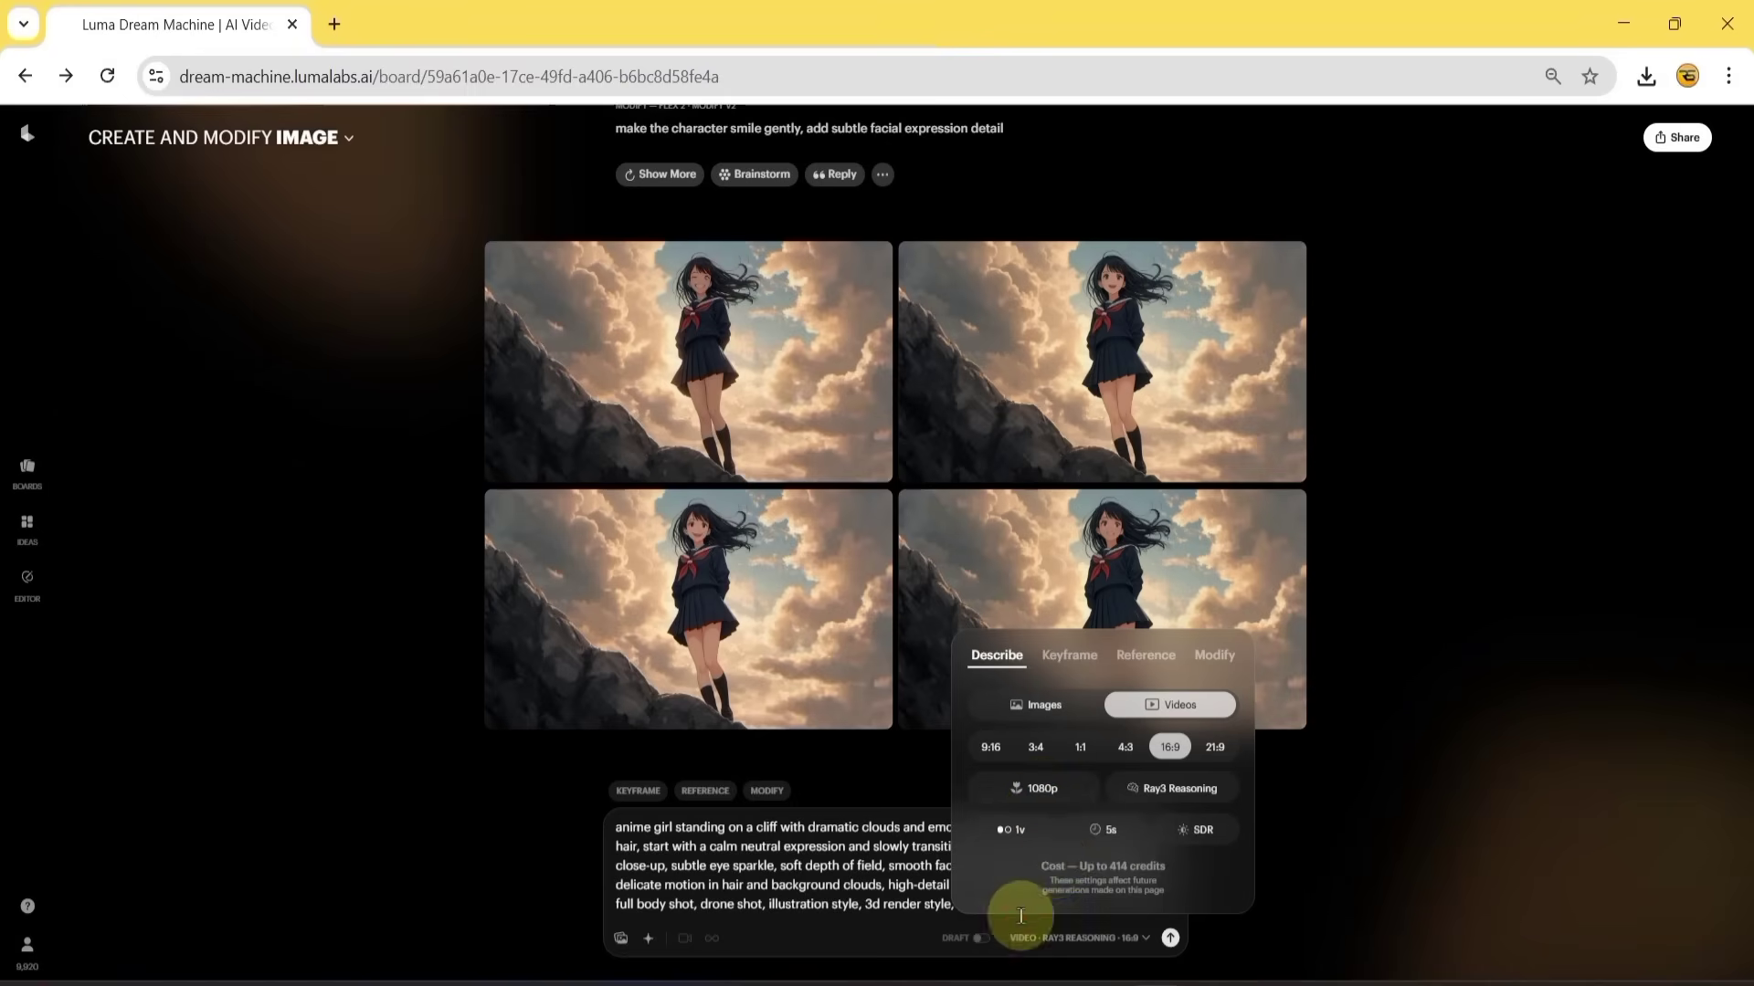
{"action": "left_click", "coordinate": [1167, 792]}
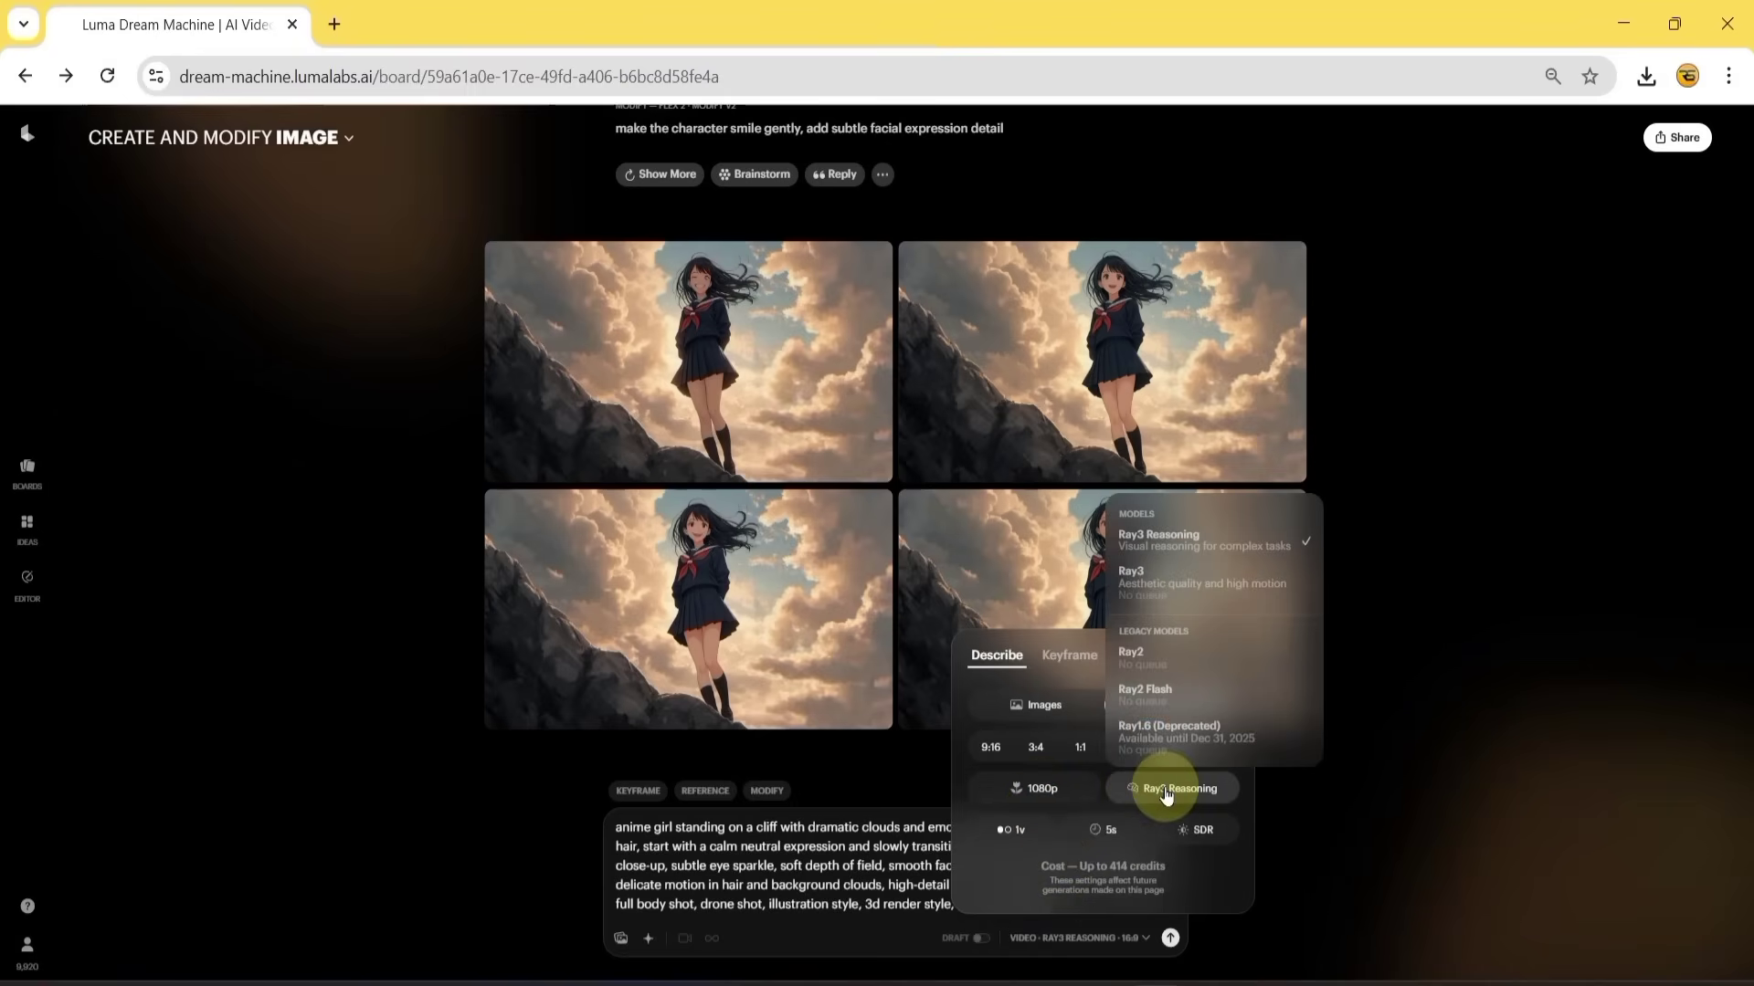
{"action": "left_click", "coordinate": [1206, 833]}
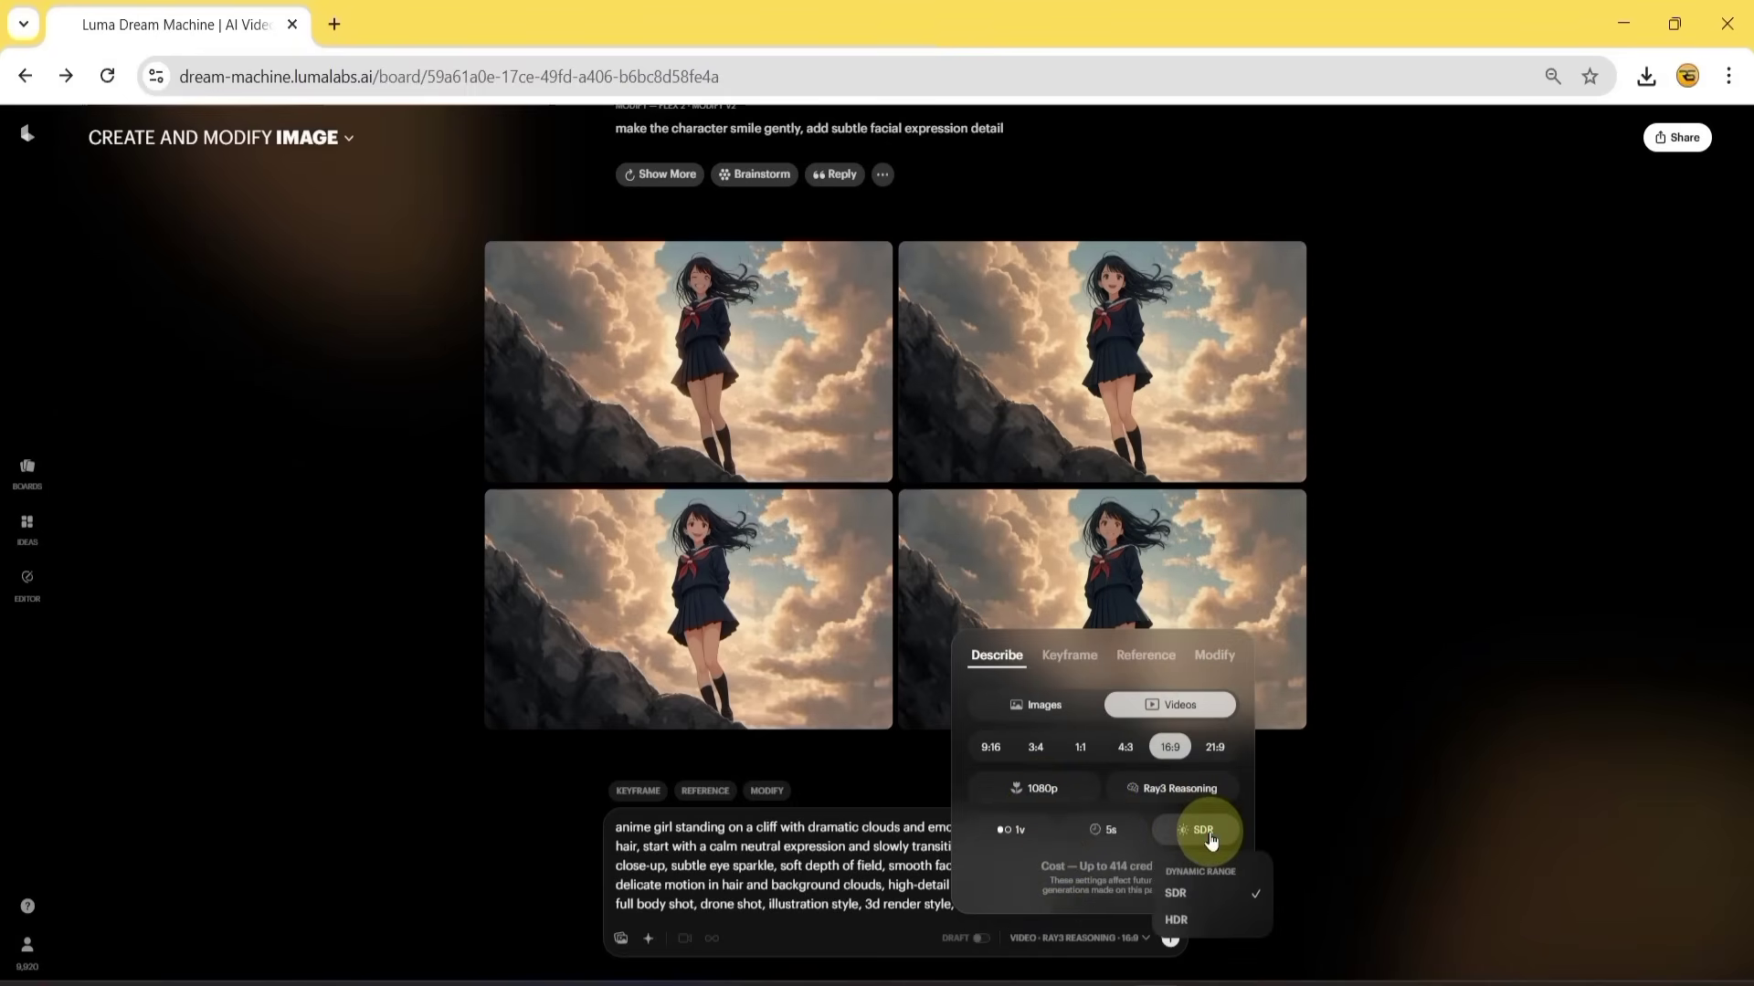
{"action": "left_click", "coordinate": [1042, 791]}
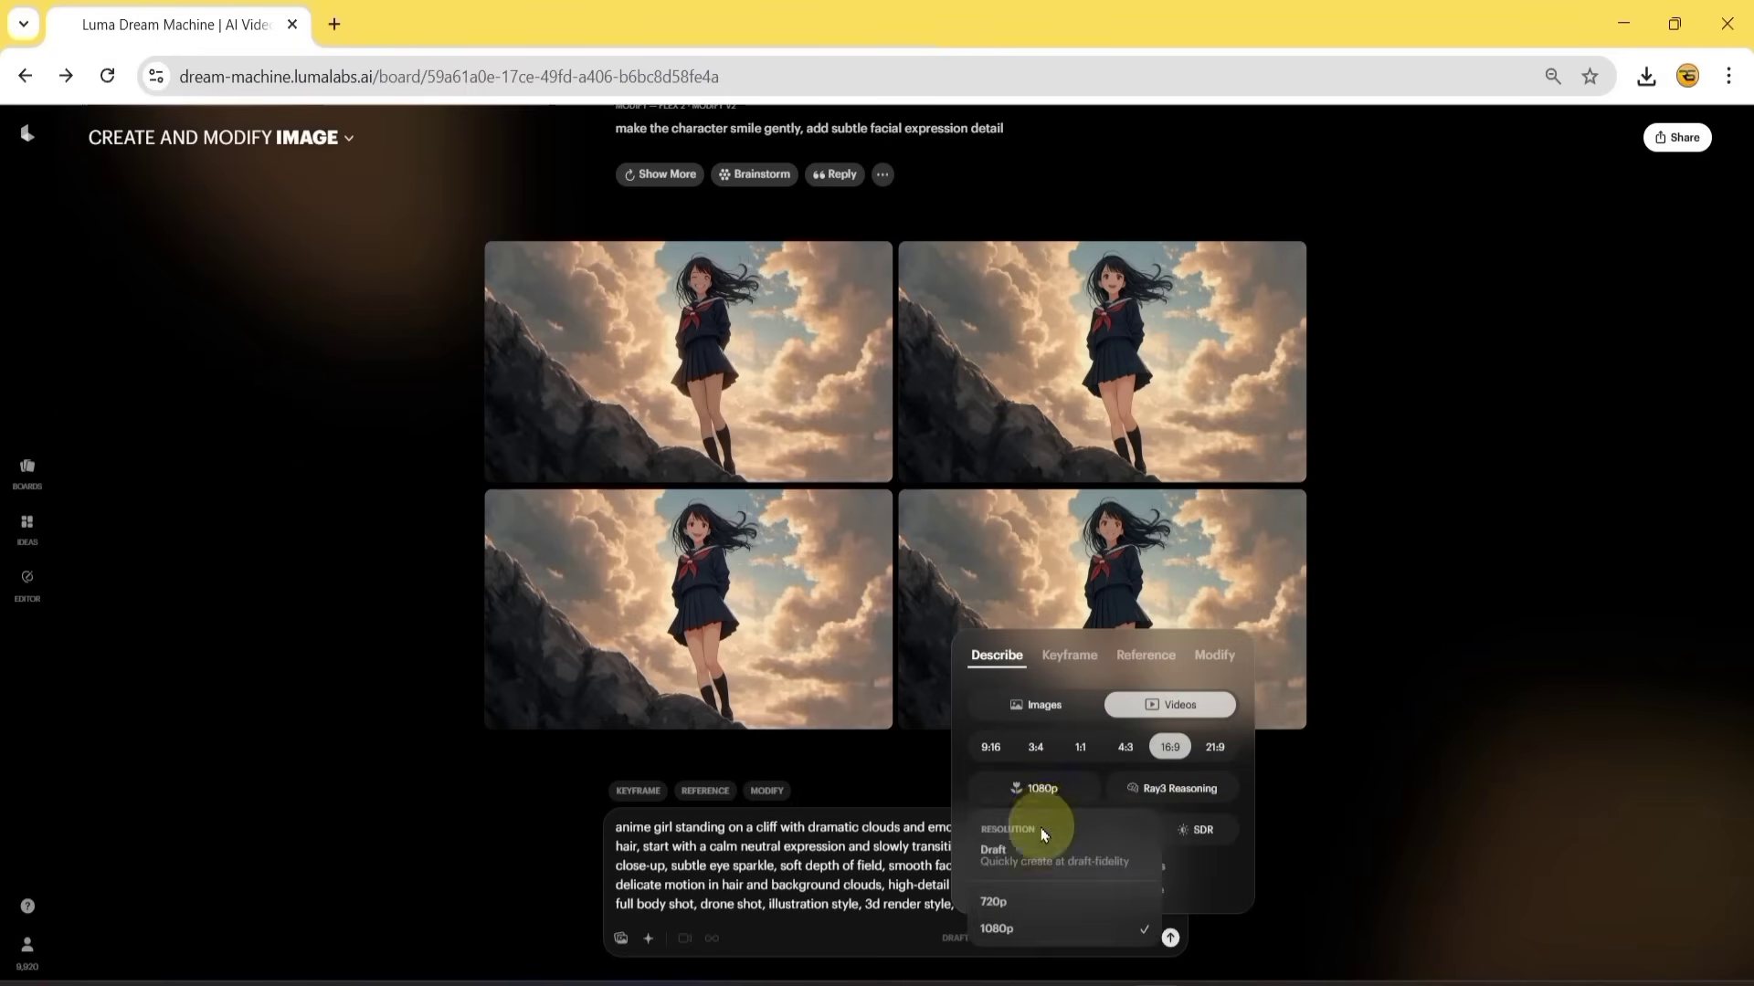
{"action": "left_click", "coordinate": [1029, 903]}
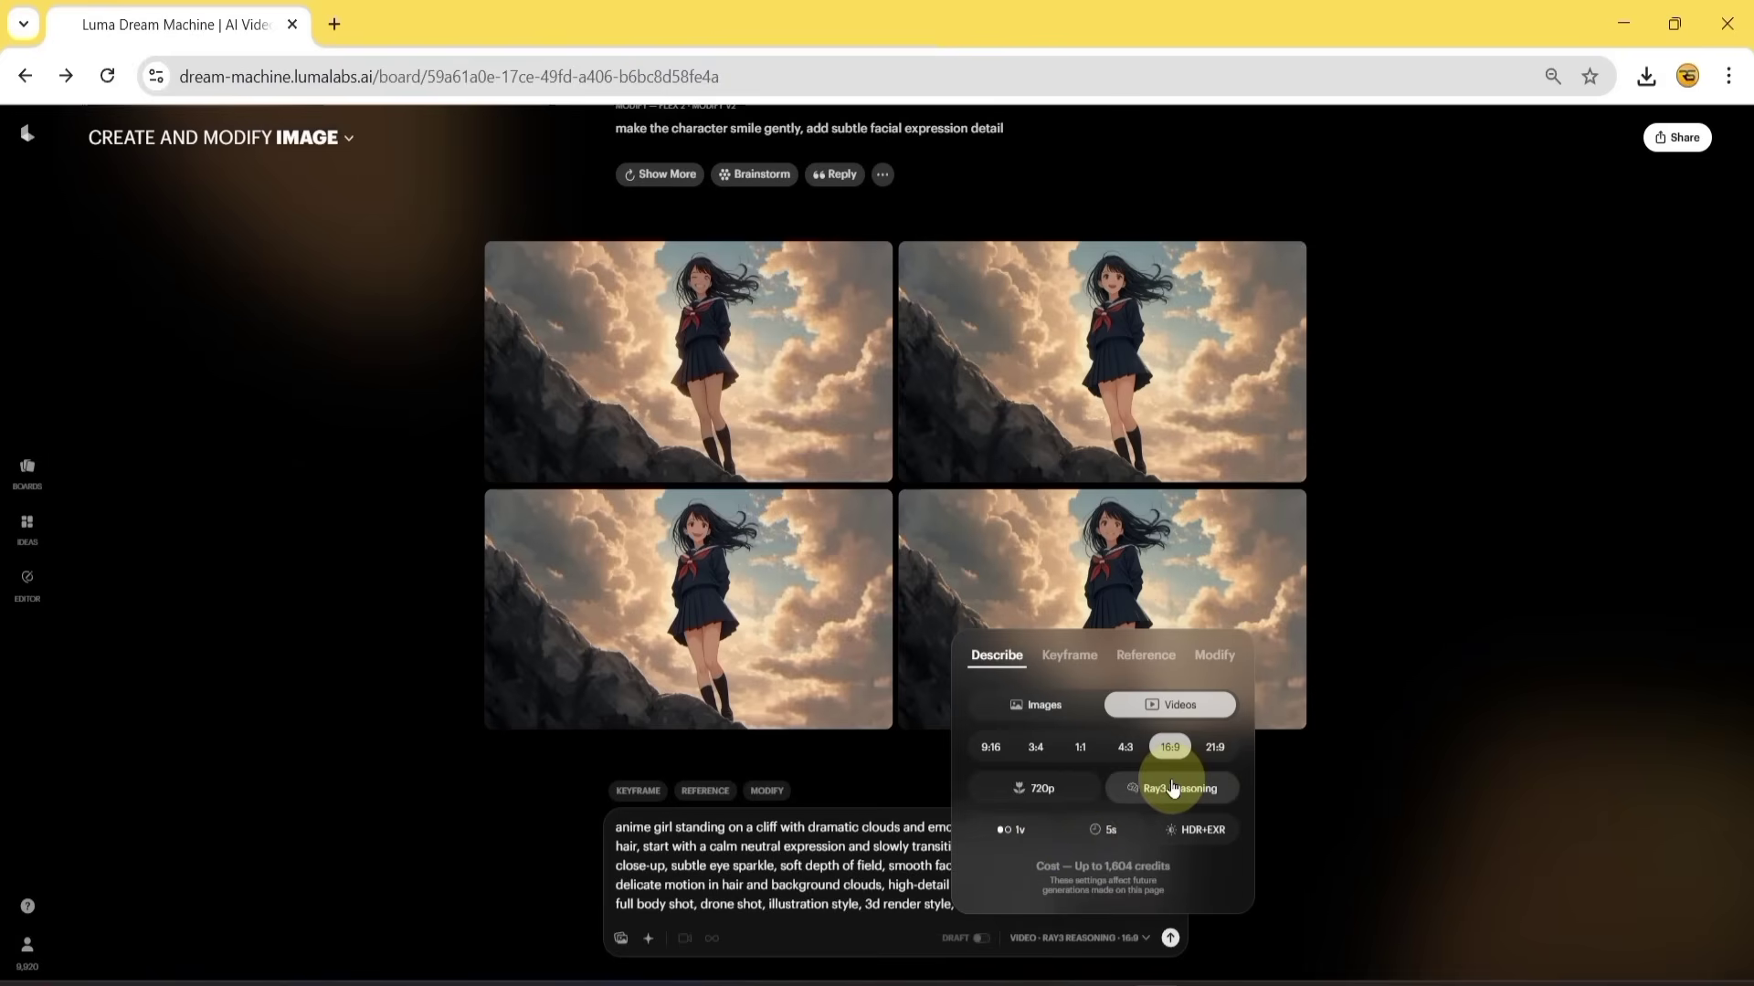
{"action": "left_click", "coordinate": [1174, 788]}
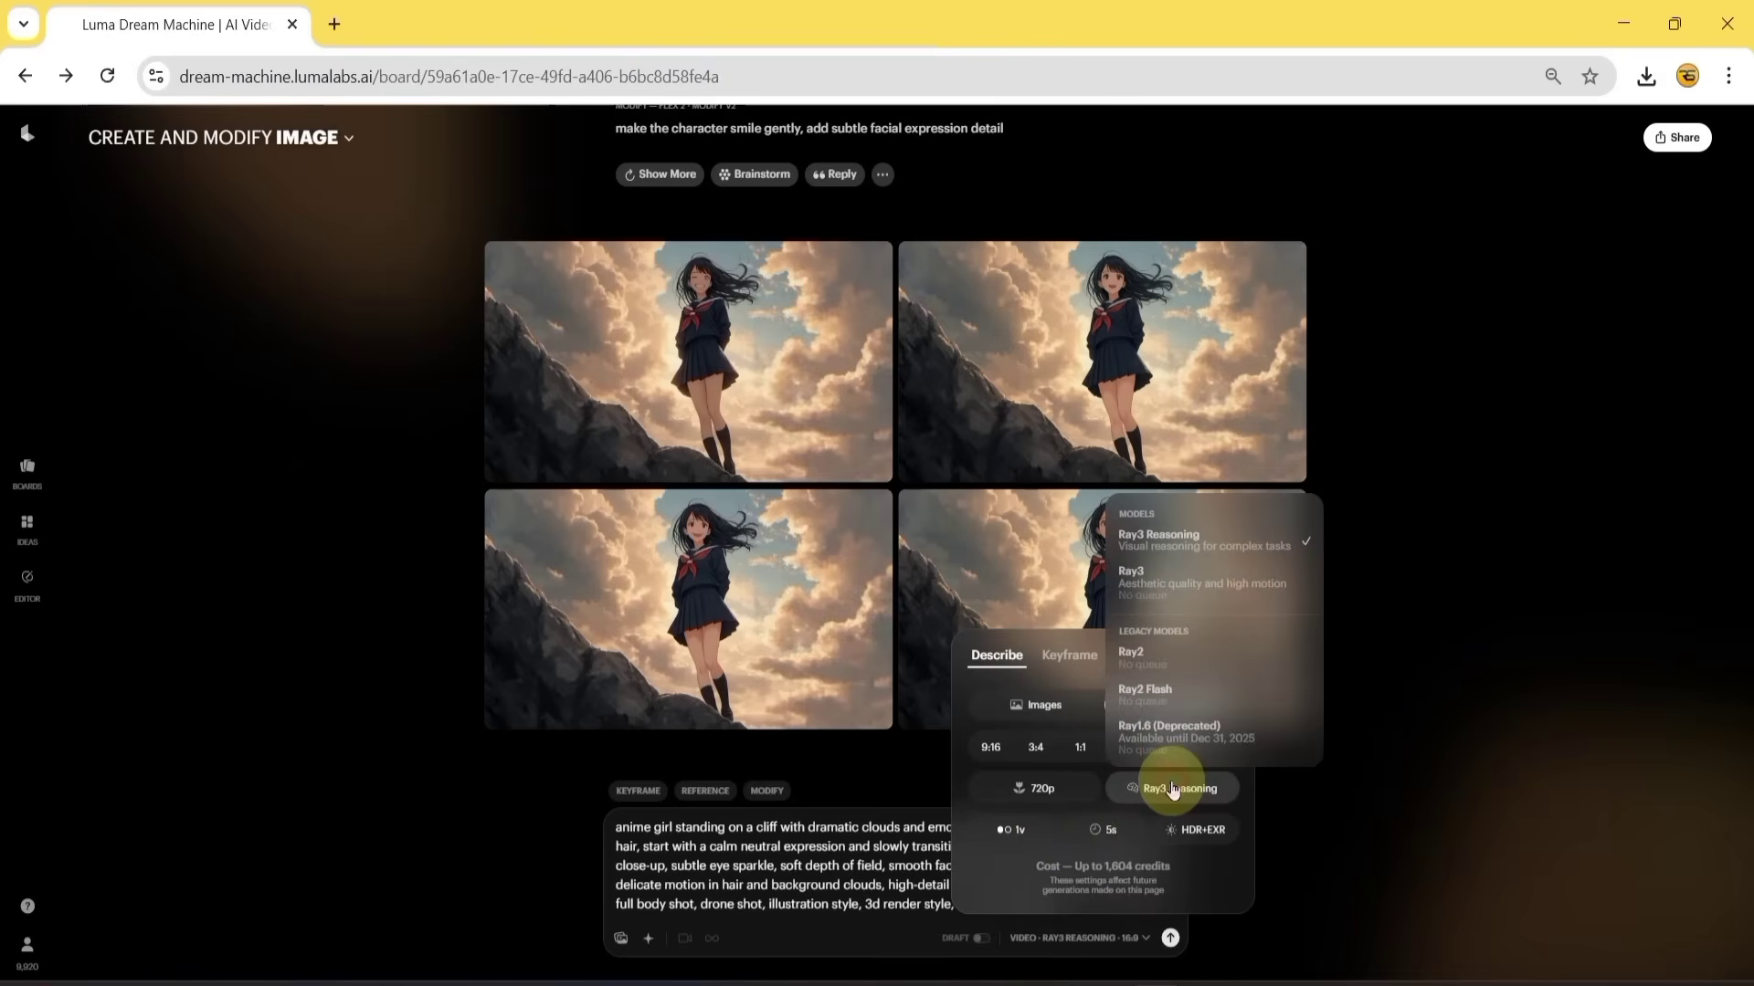
{"action": "left_click", "coordinate": [1199, 548]}
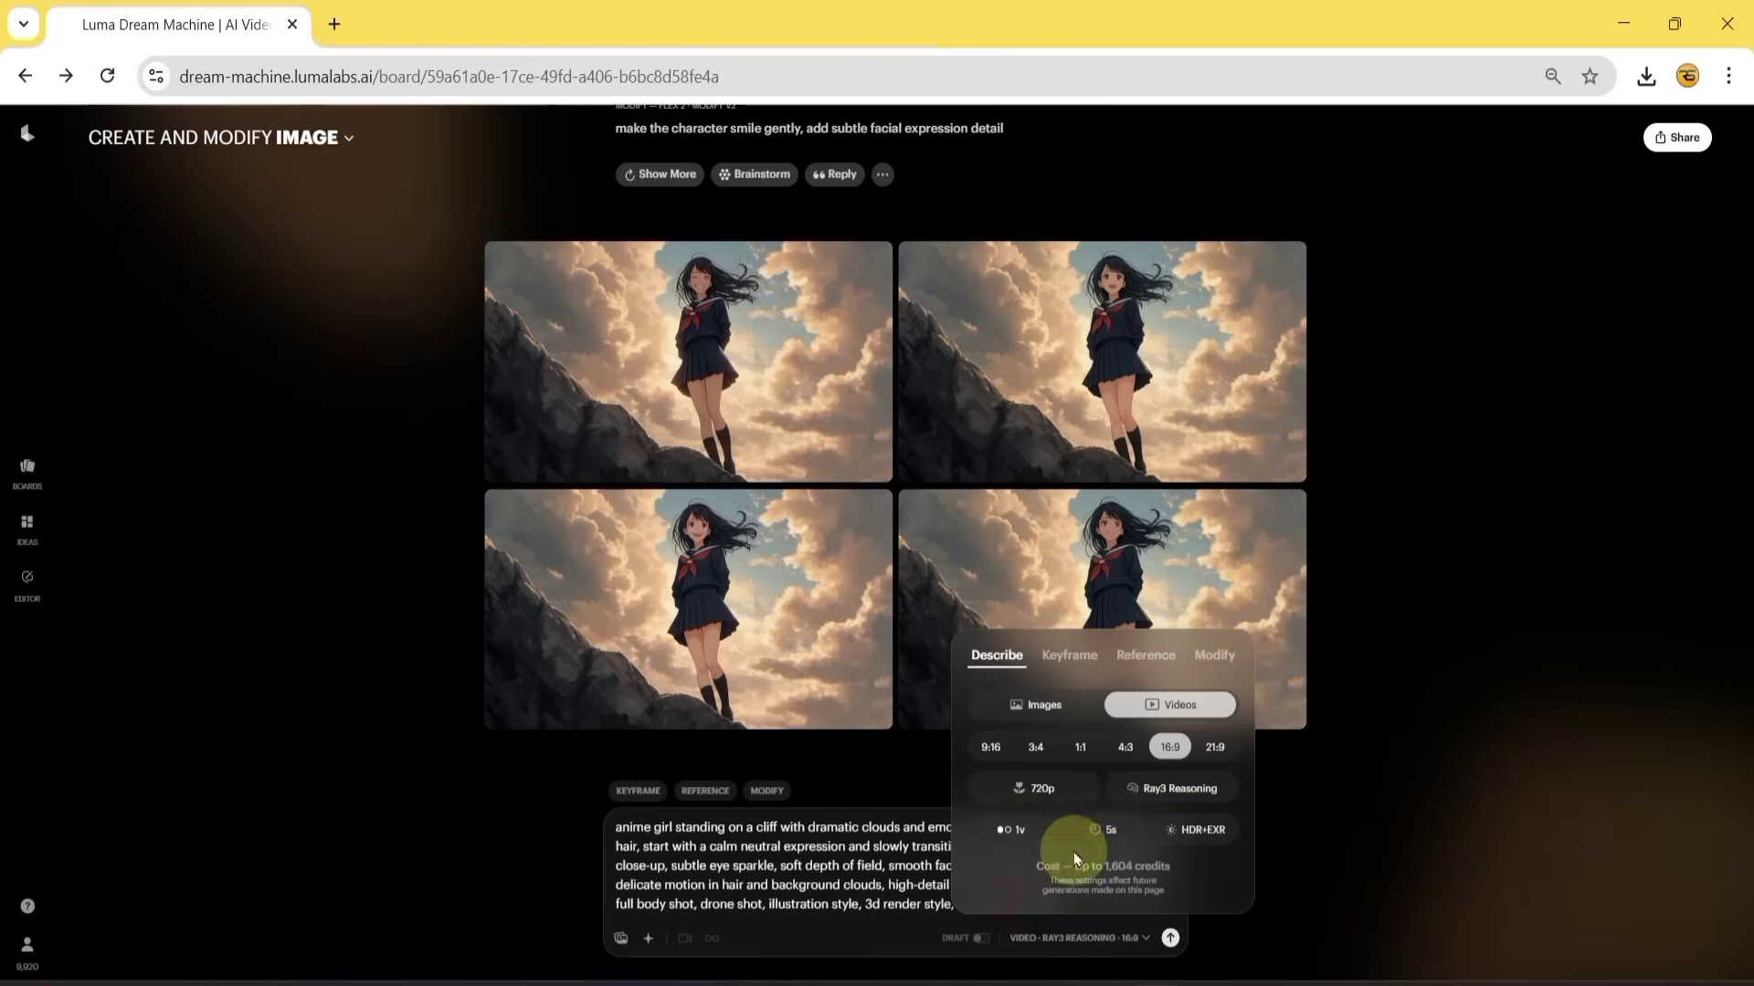
{"action": "left_click", "coordinate": [1202, 830]}
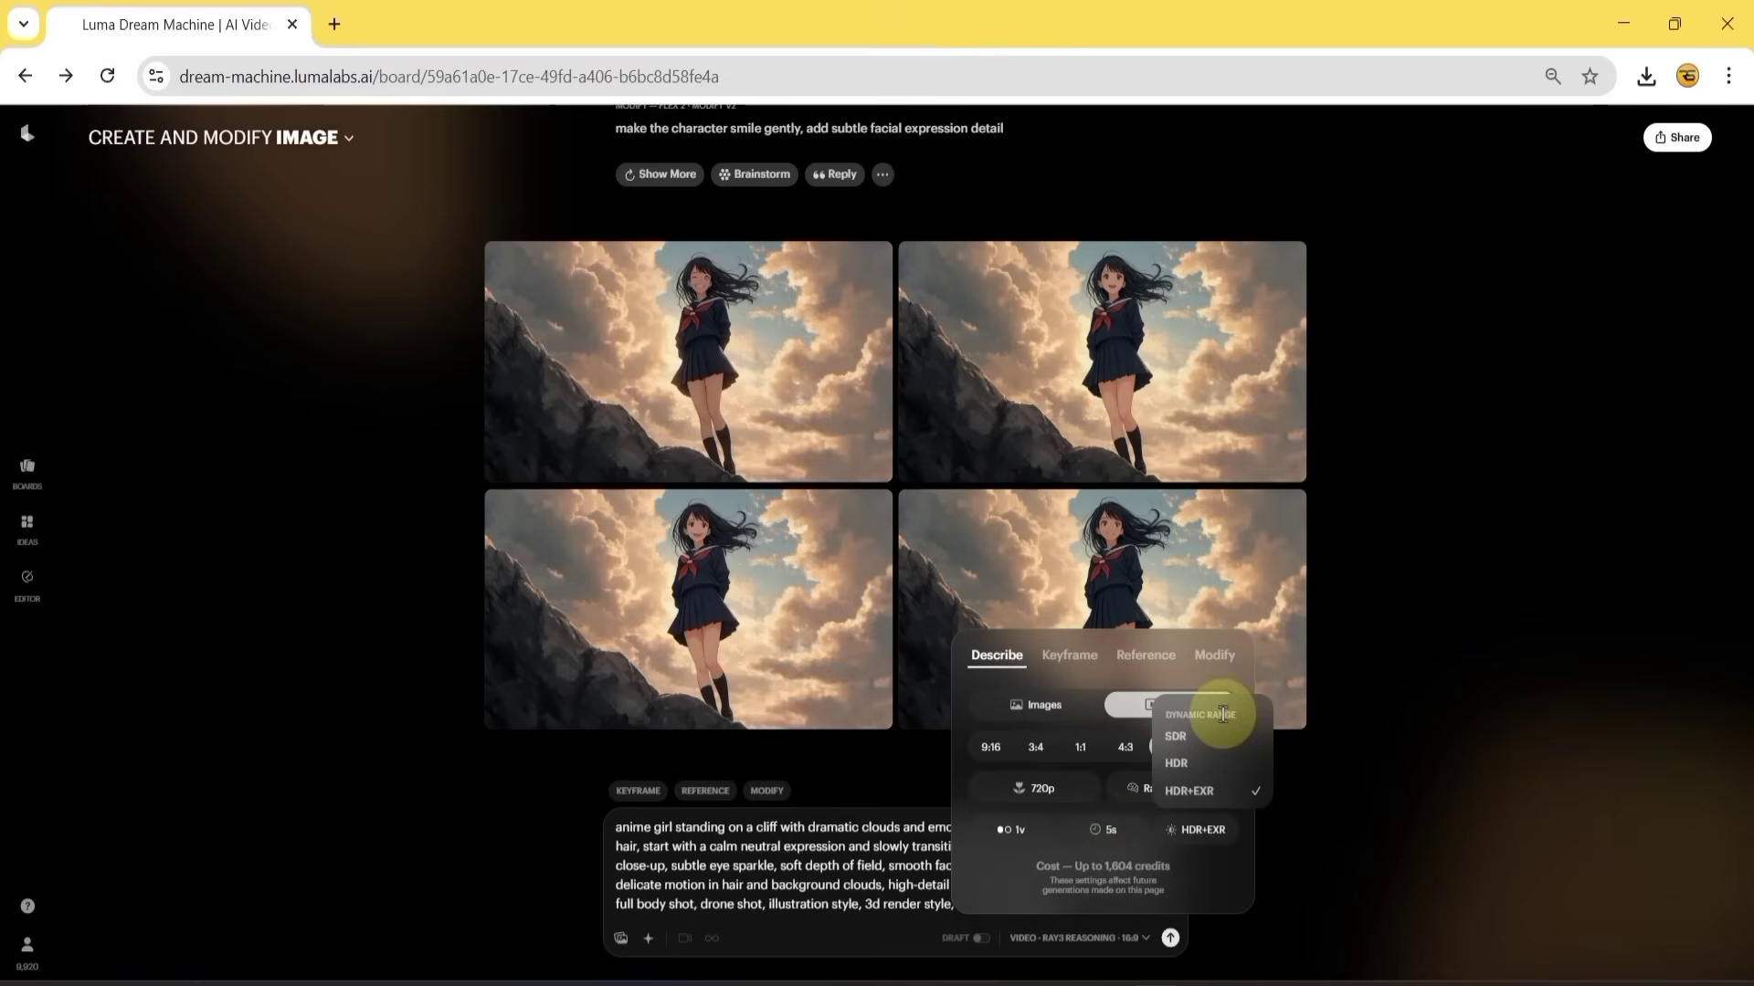
{"action": "left_click", "coordinate": [1222, 799]}
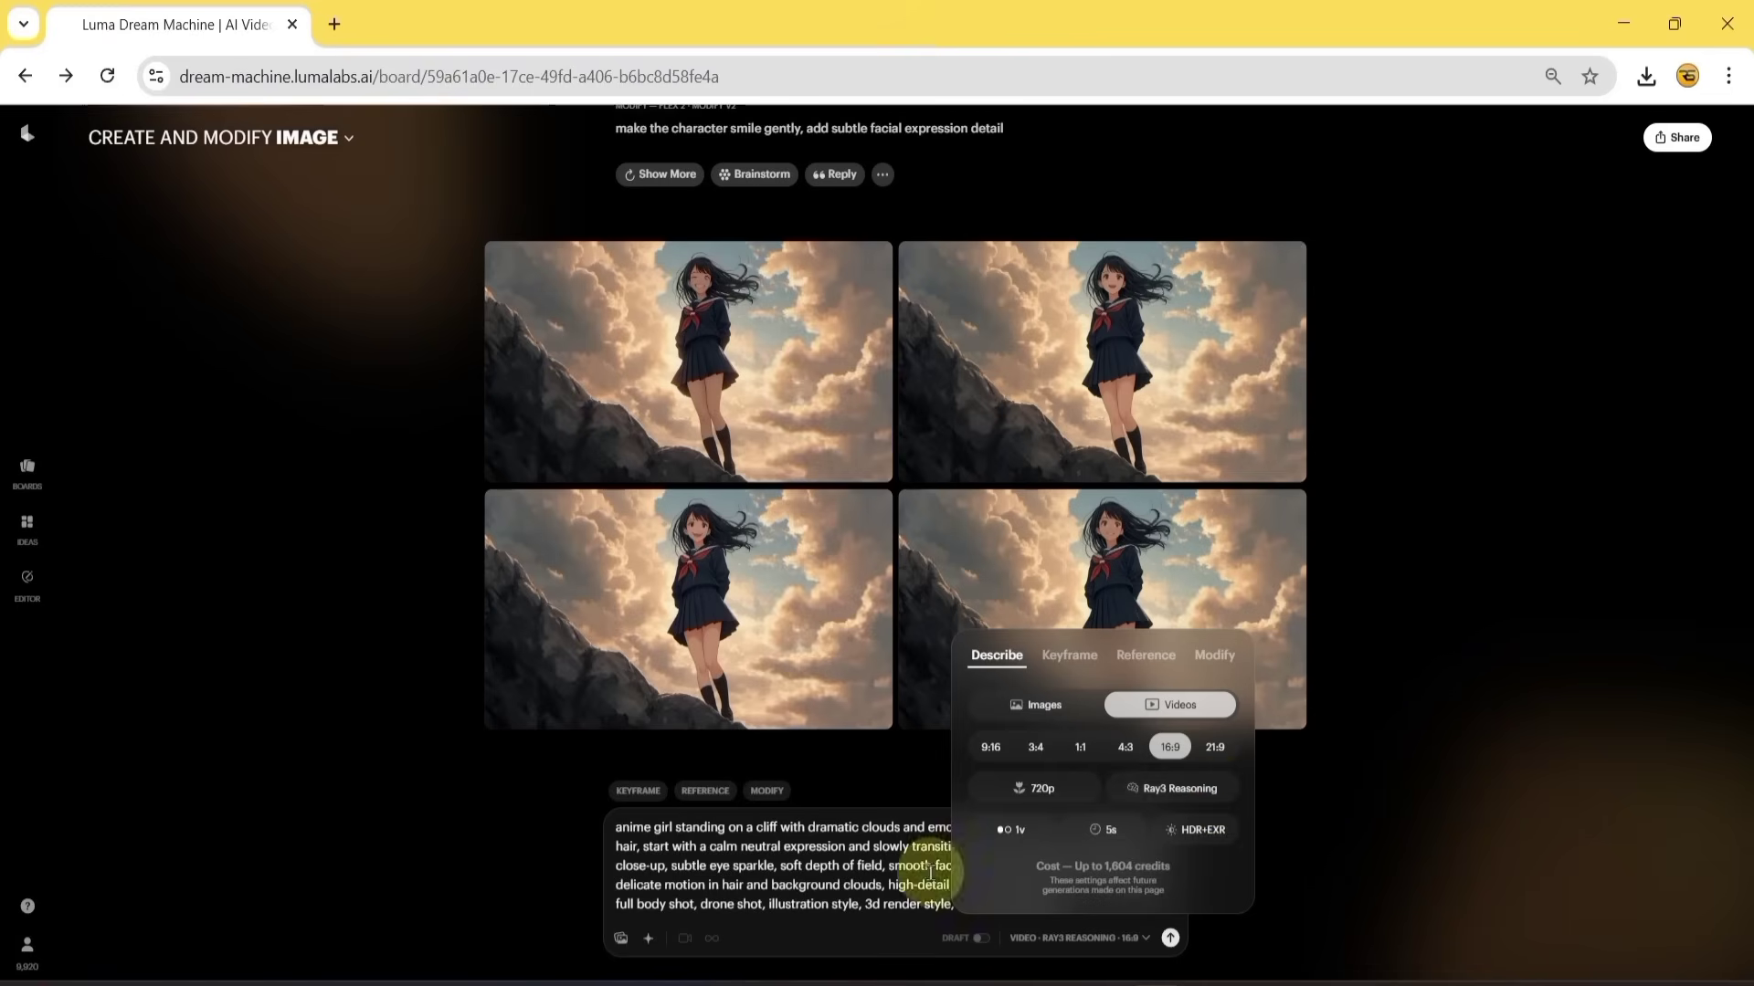
{"action": "left_click", "coordinate": [684, 896]}
- Generate a keyframe video with public (1) as start frame and public (2) as end frame
{"action": "left_click", "coordinate": [648, 797]}
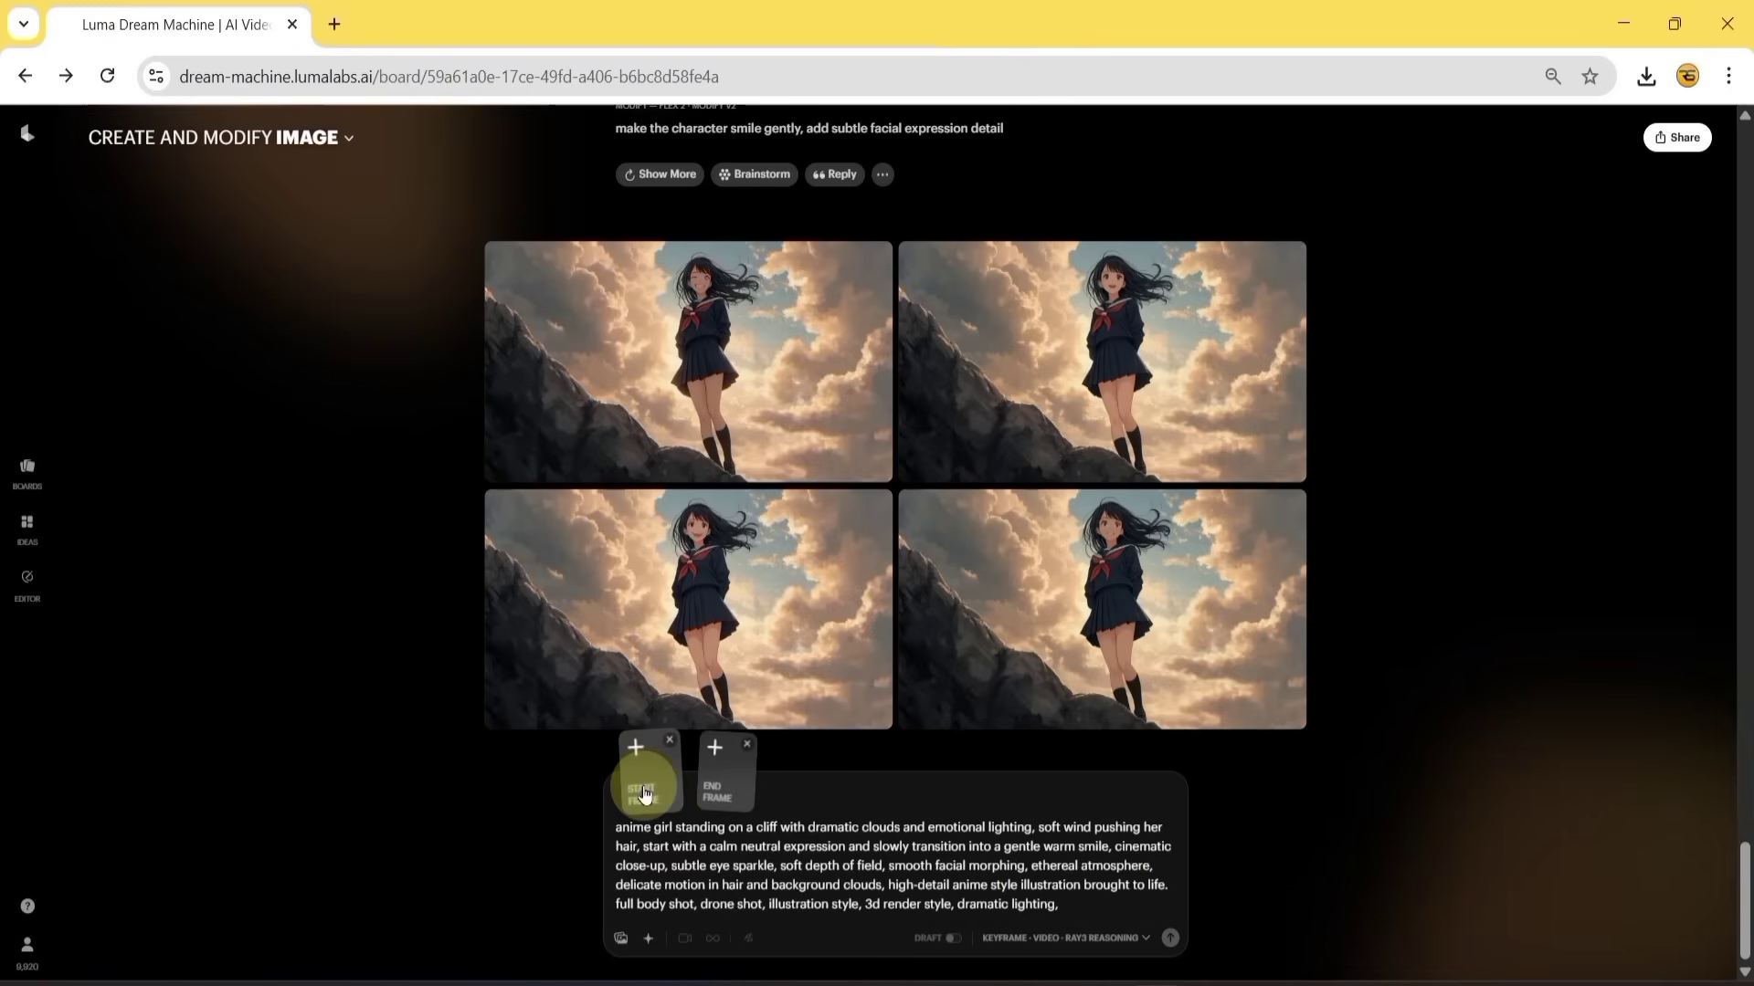
{"action": "left_click", "coordinate": [637, 783]}
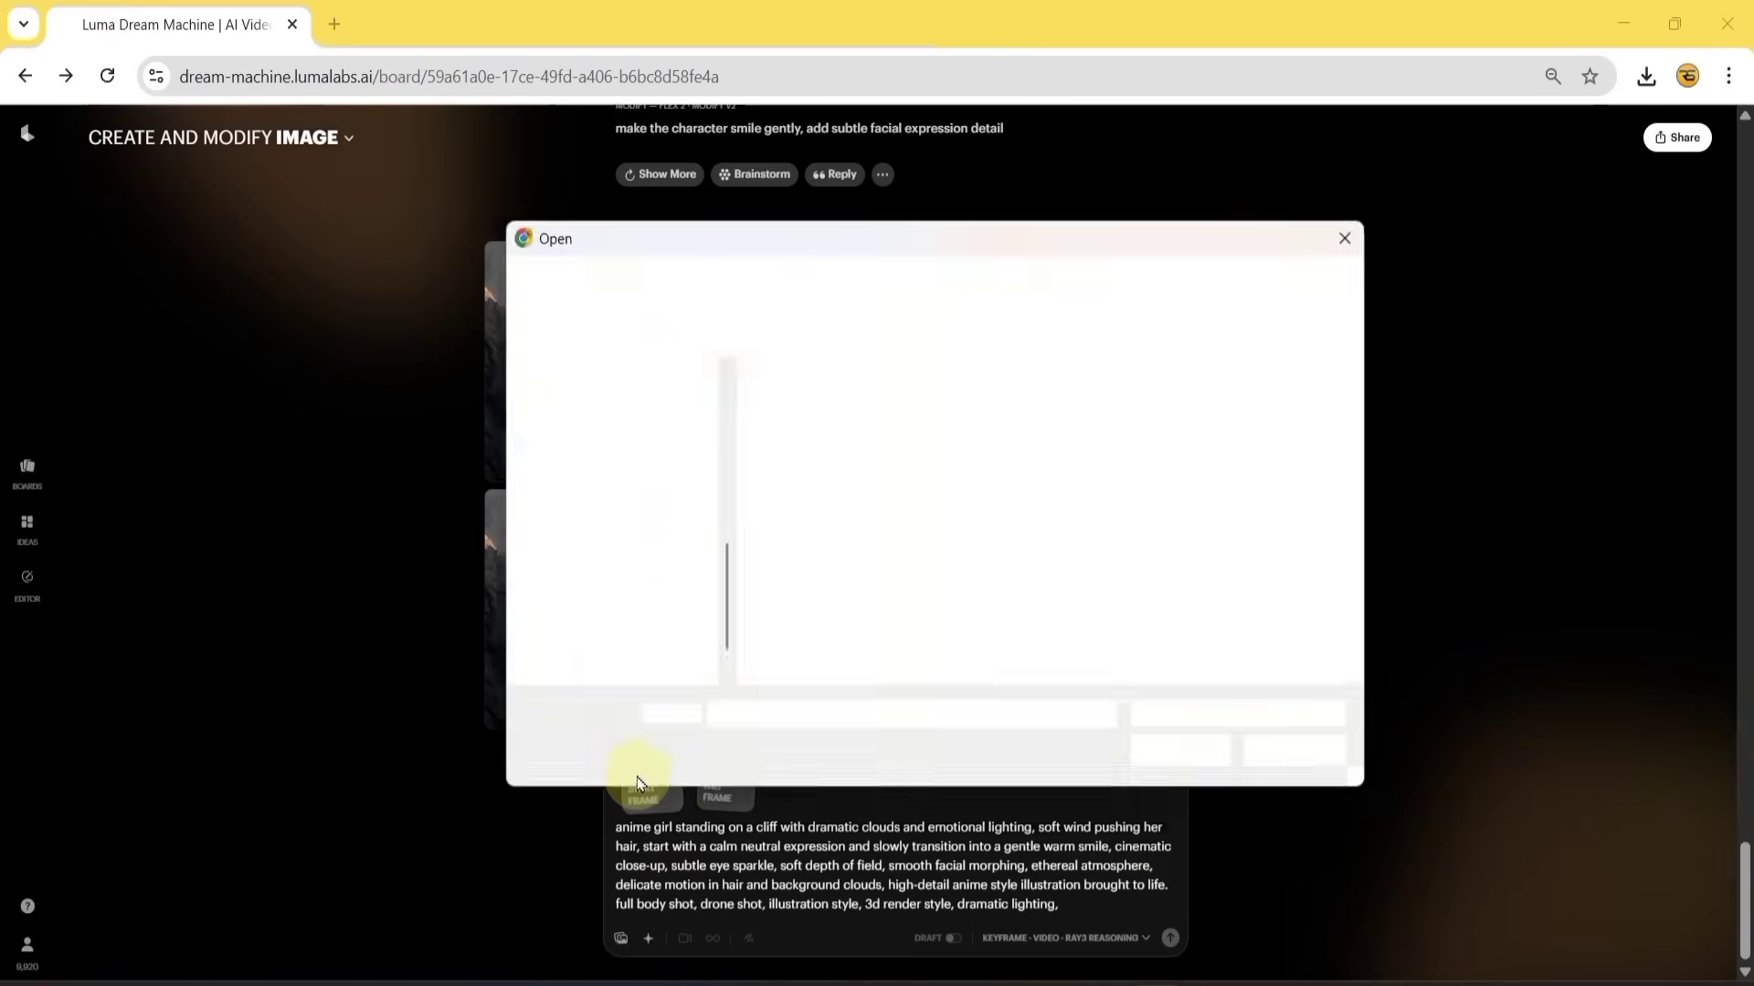
{"action": "left_click", "coordinate": [1167, 480]}
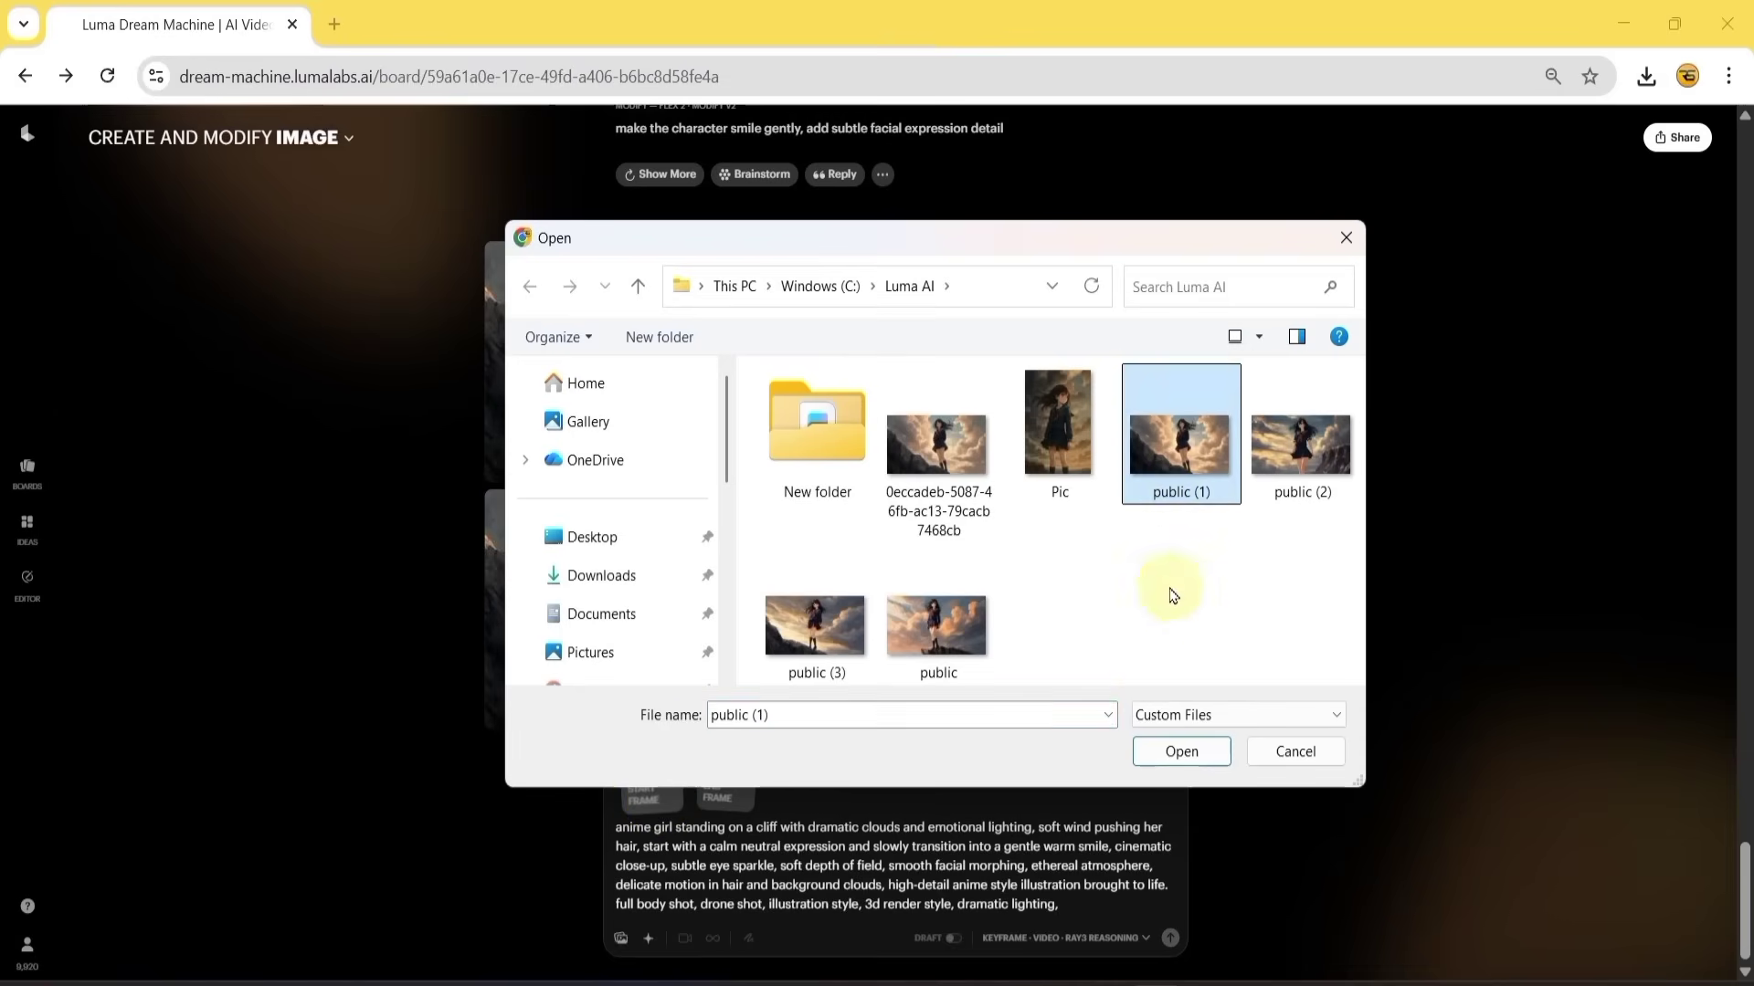
{"action": "left_click", "coordinate": [1176, 753]}
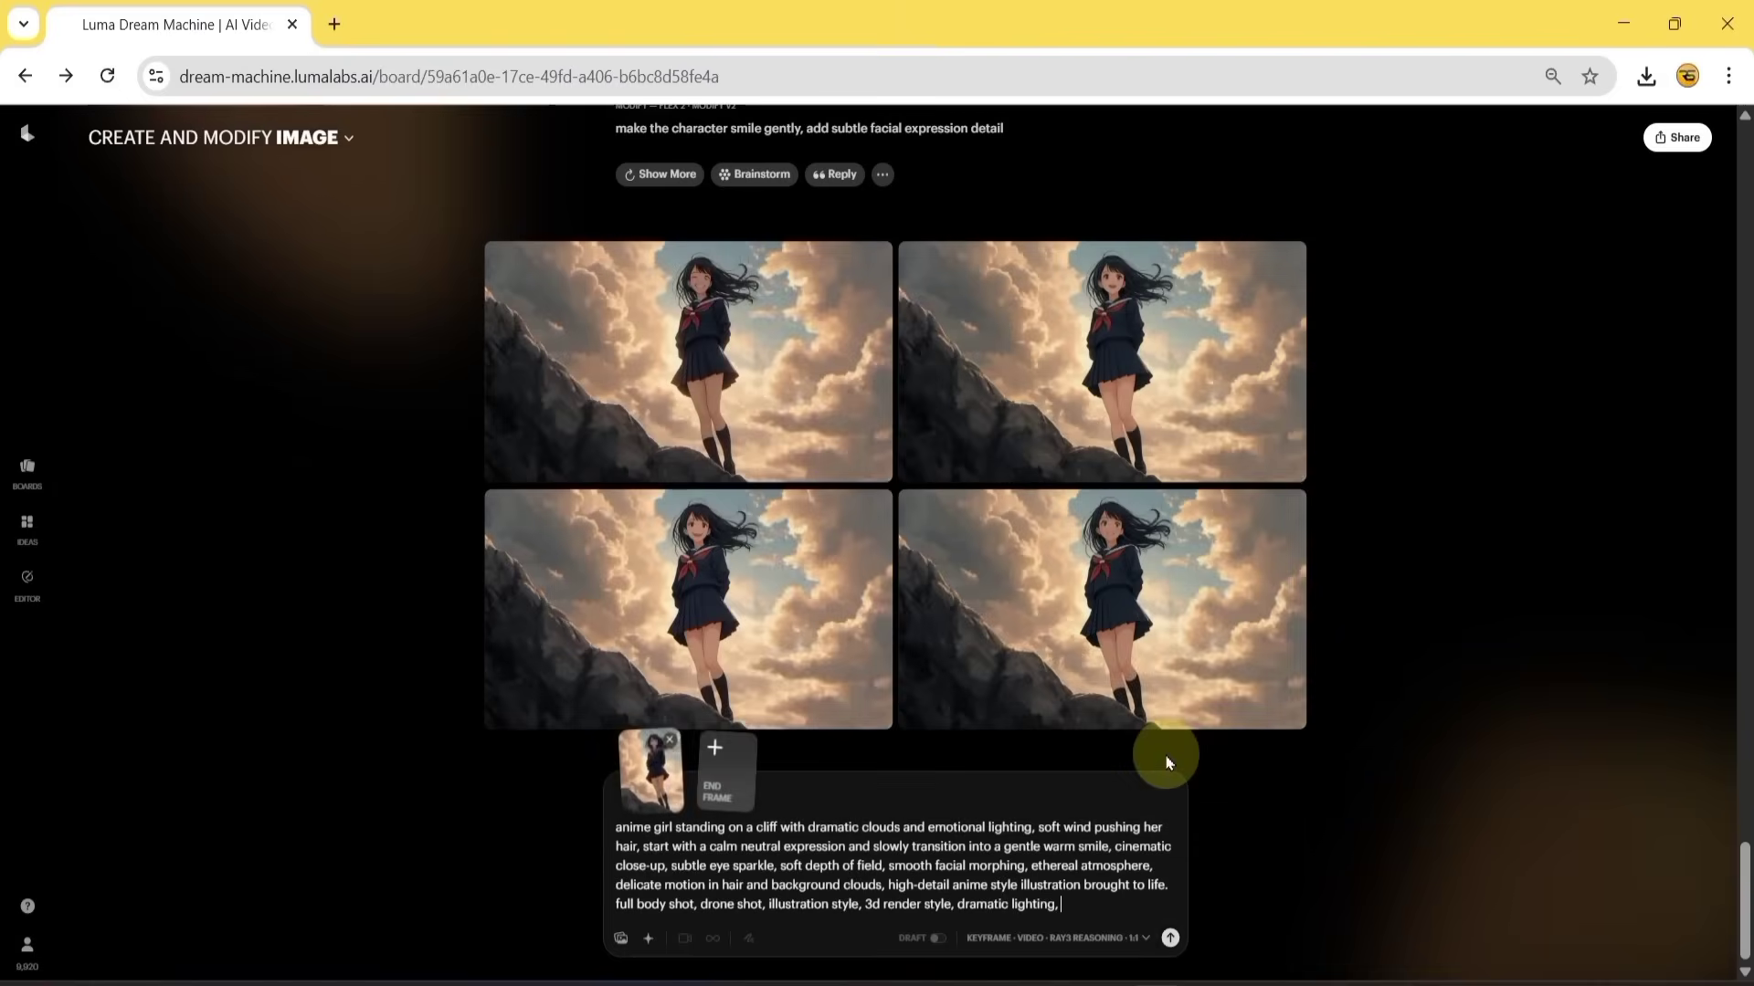
{"action": "left_click", "coordinate": [719, 798]}
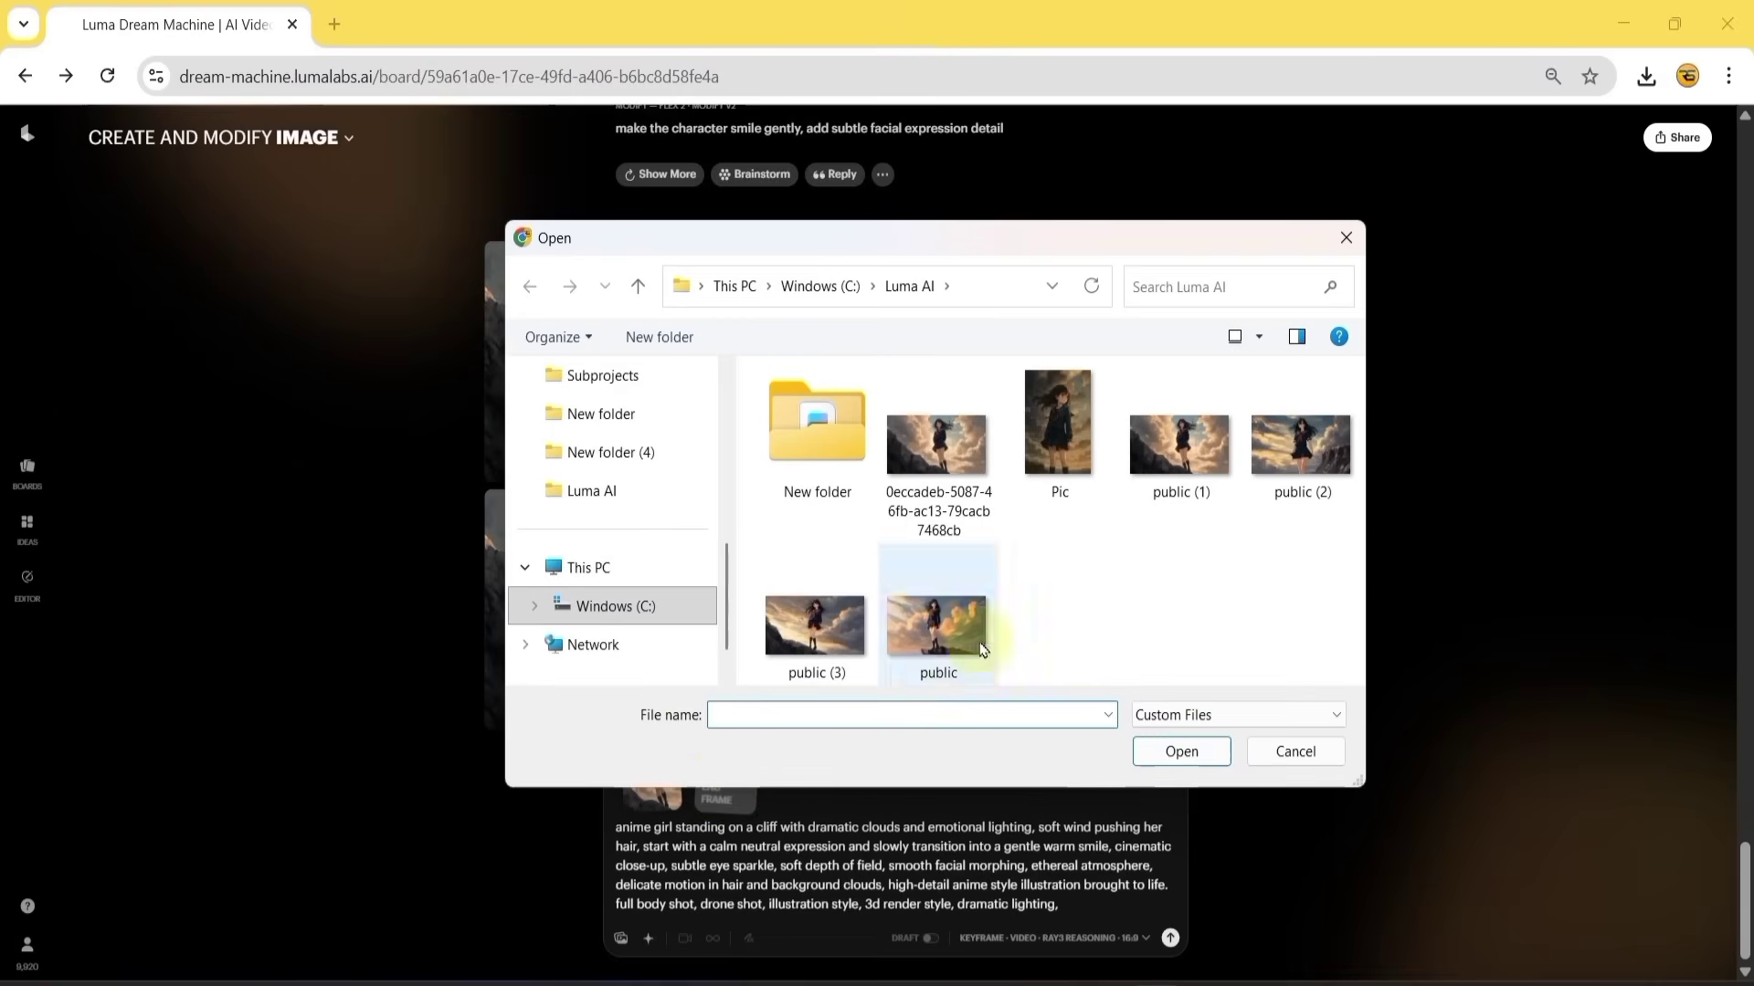
{"action": "left_click", "coordinate": [1177, 753]}
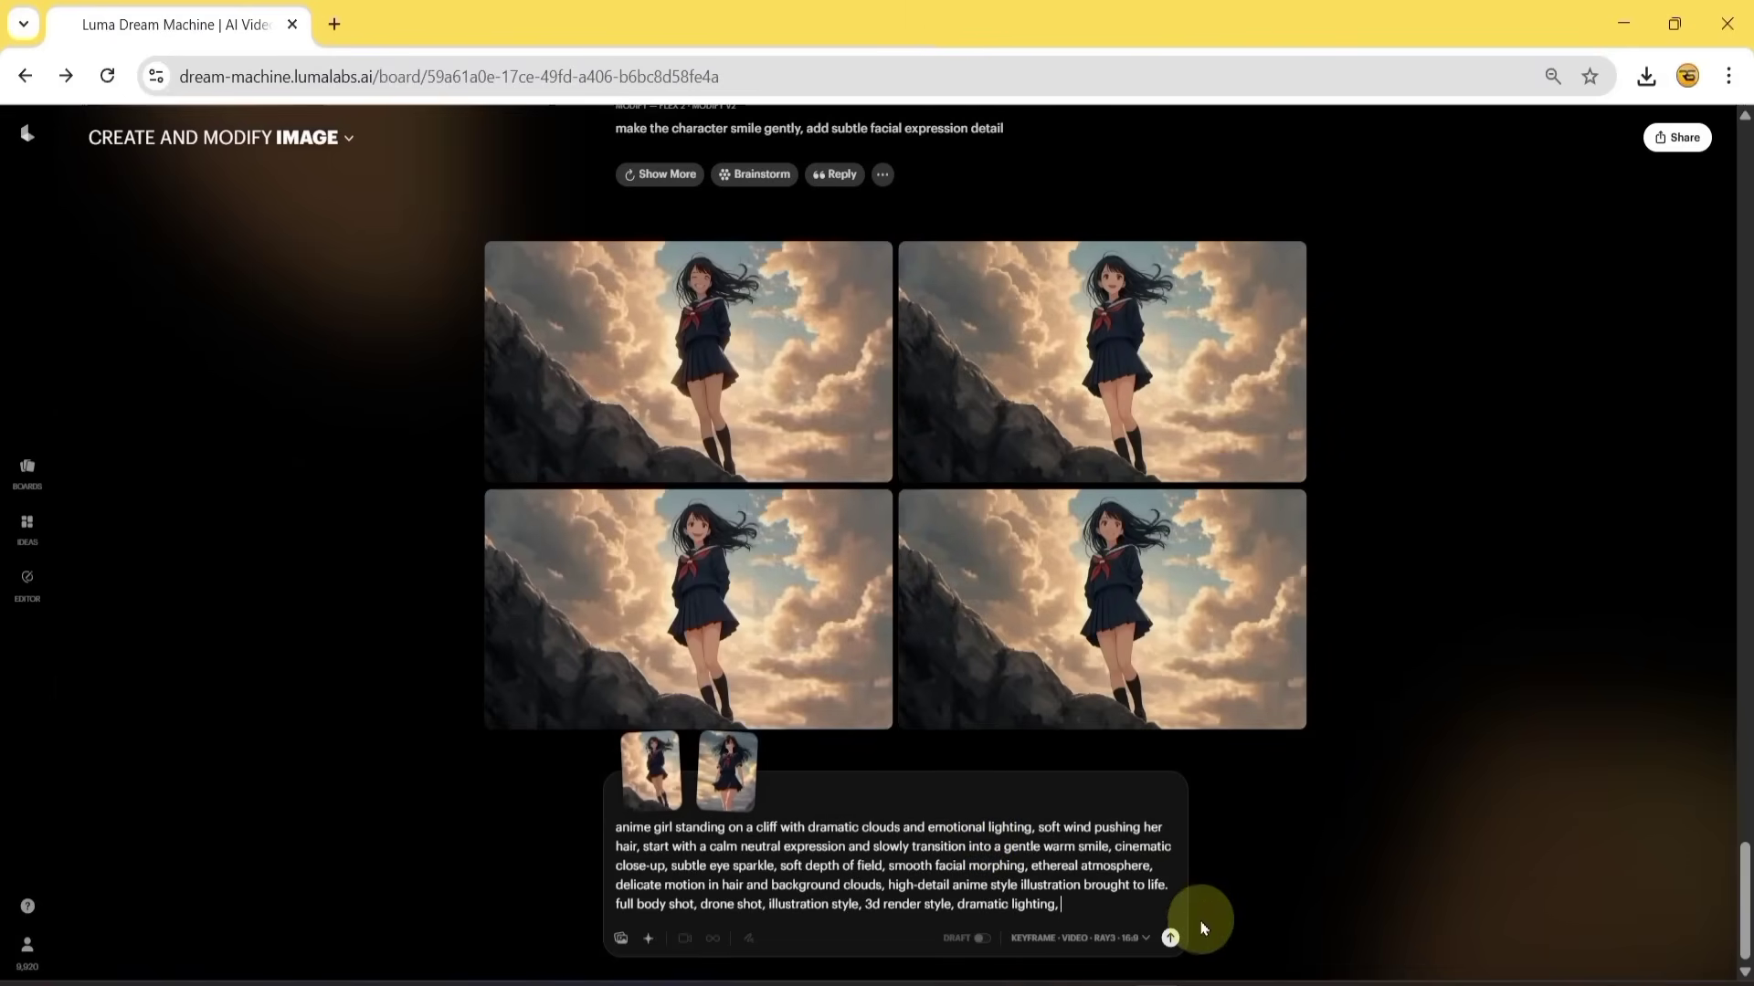
{"action": "left_click", "coordinate": [1170, 939]}
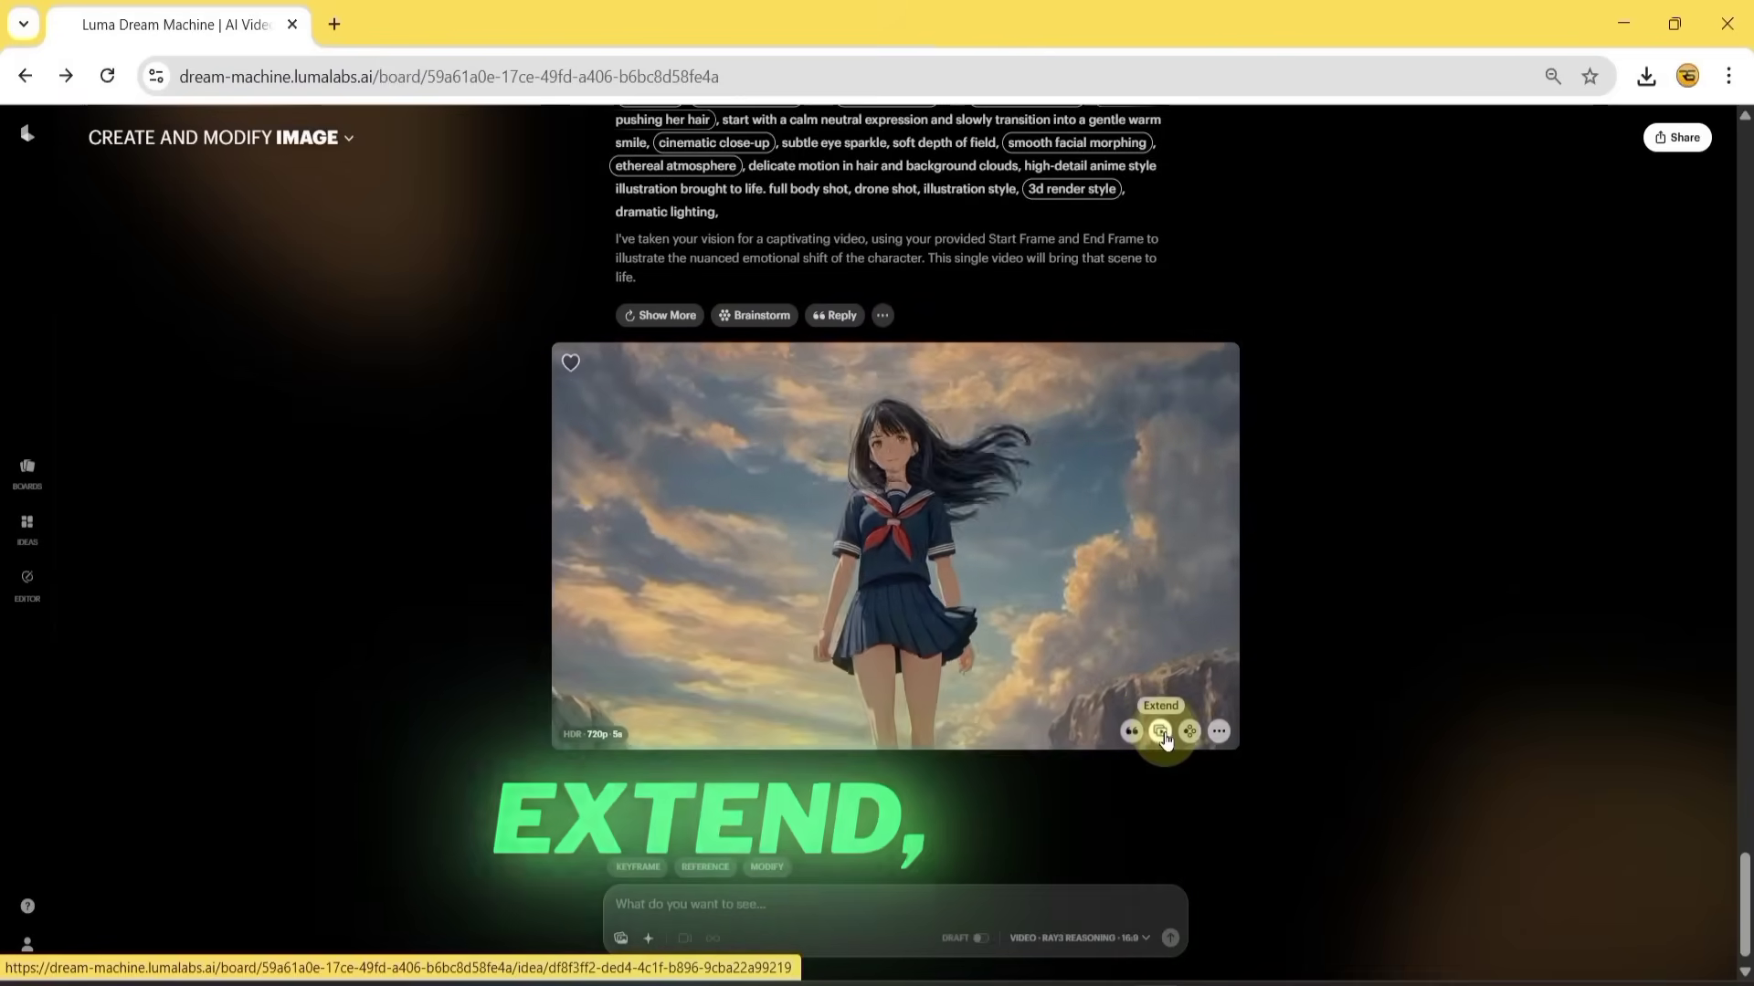
- Download the video's HDR and EXR versions, like it, and start modifying it
{"action": "left_click", "coordinate": [1218, 732]}
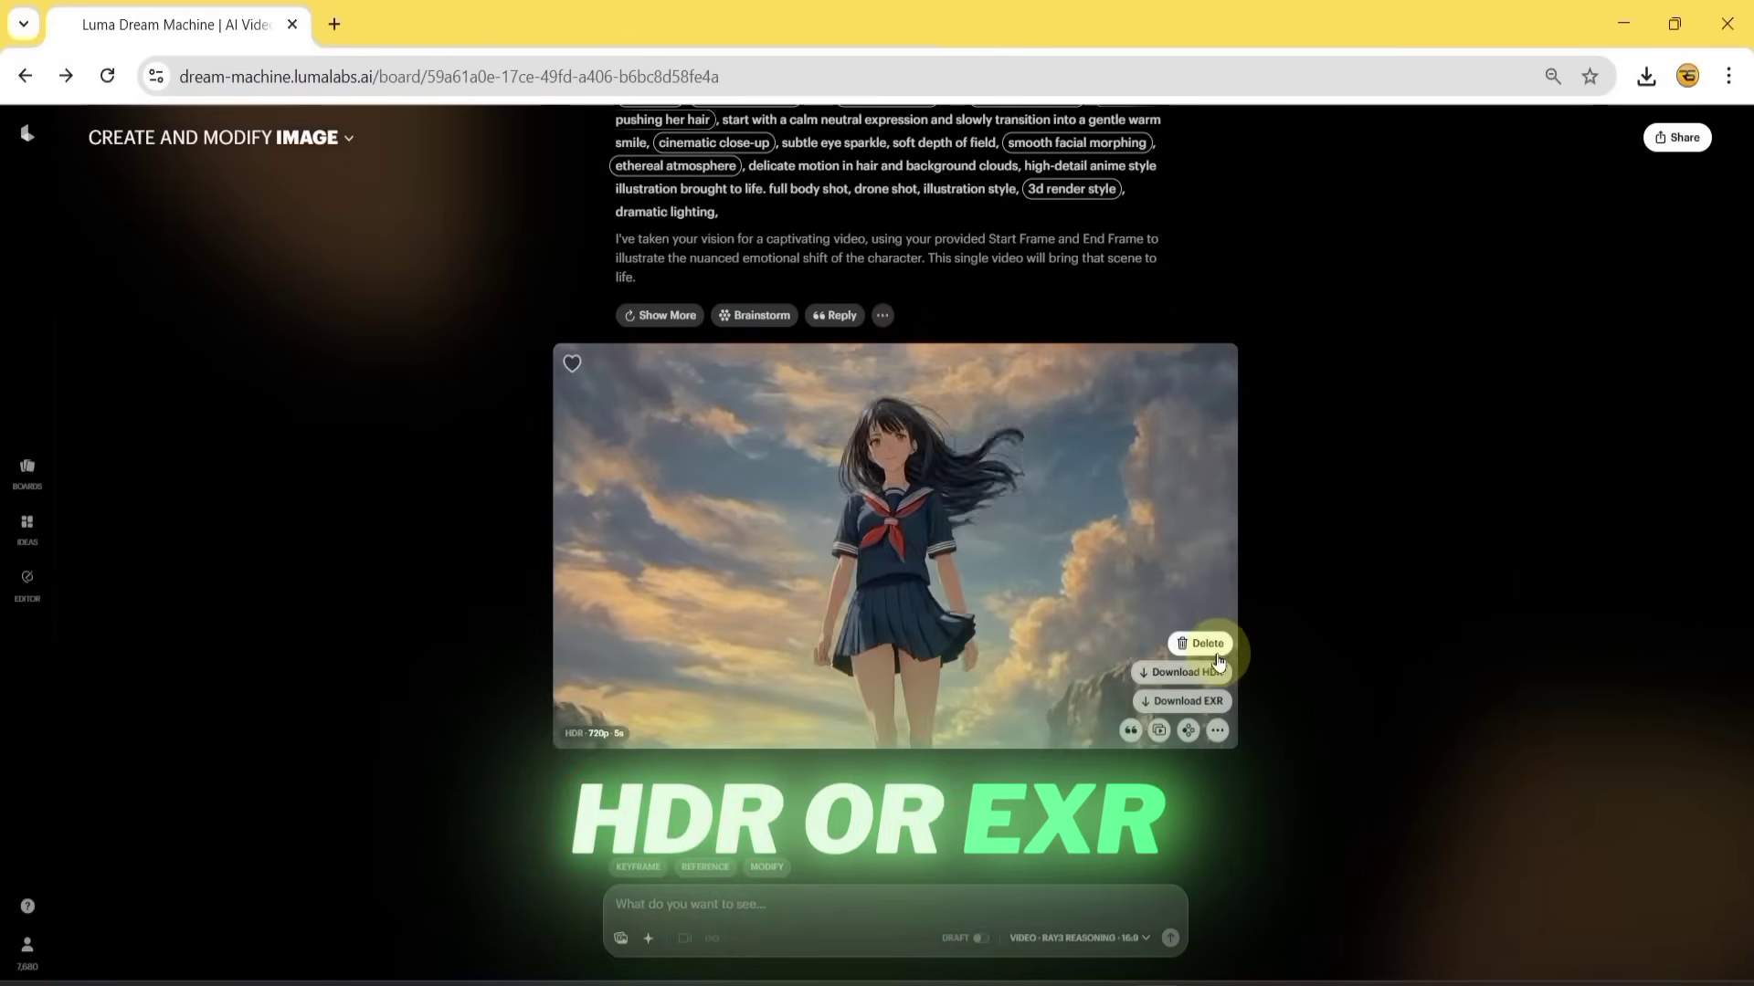
{"action": "left_click", "coordinate": [1219, 681]}
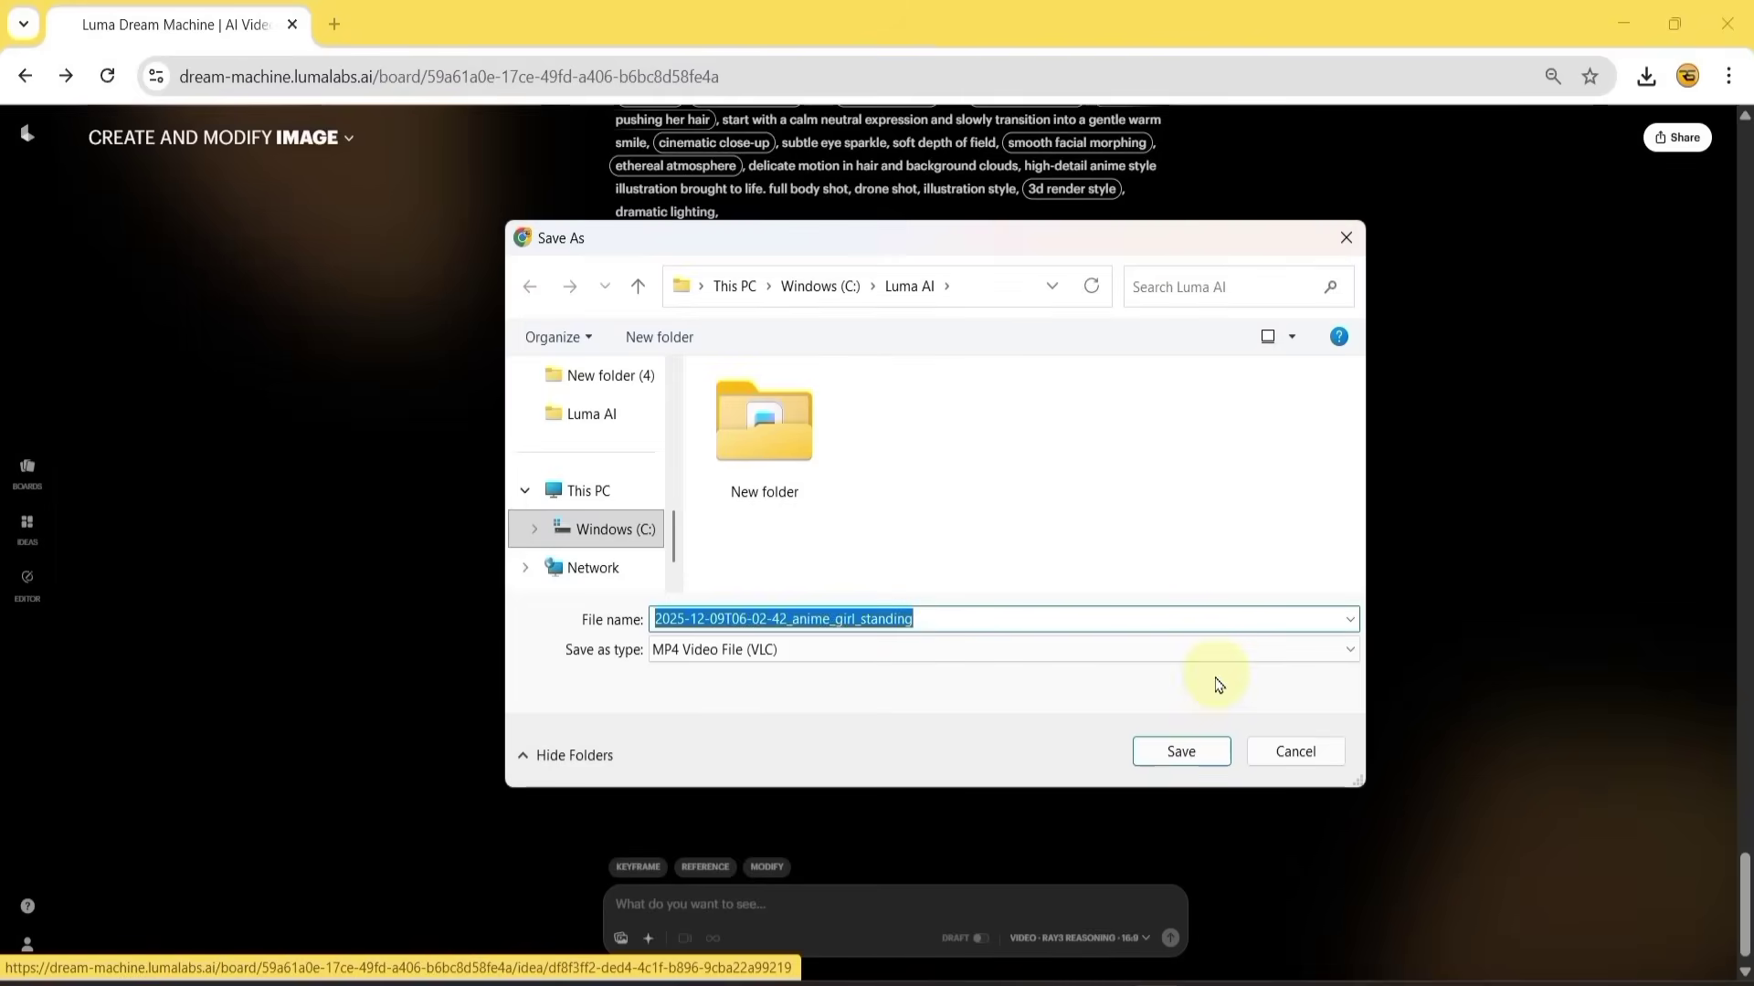
{"action": "left_click", "coordinate": [1182, 751]}
{"action": "left_click", "coordinate": [1219, 732]}
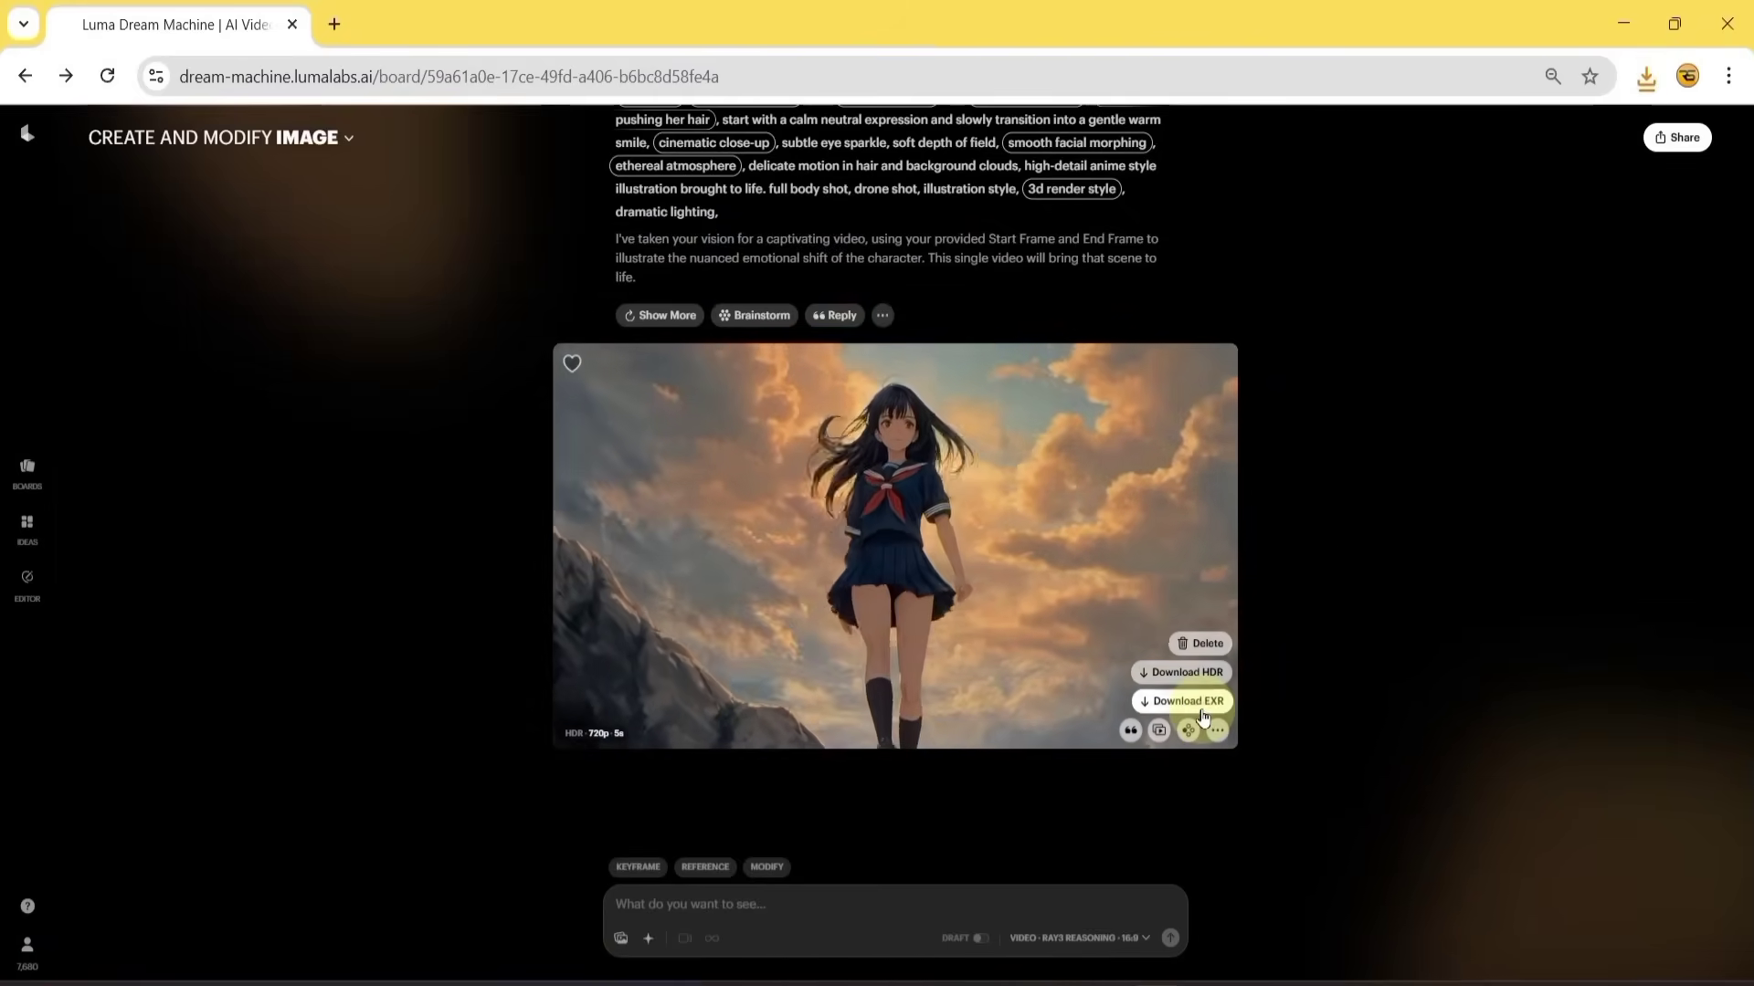
{"action": "left_click", "coordinate": [1208, 705]}
{"action": "left_click", "coordinate": [1198, 747]}
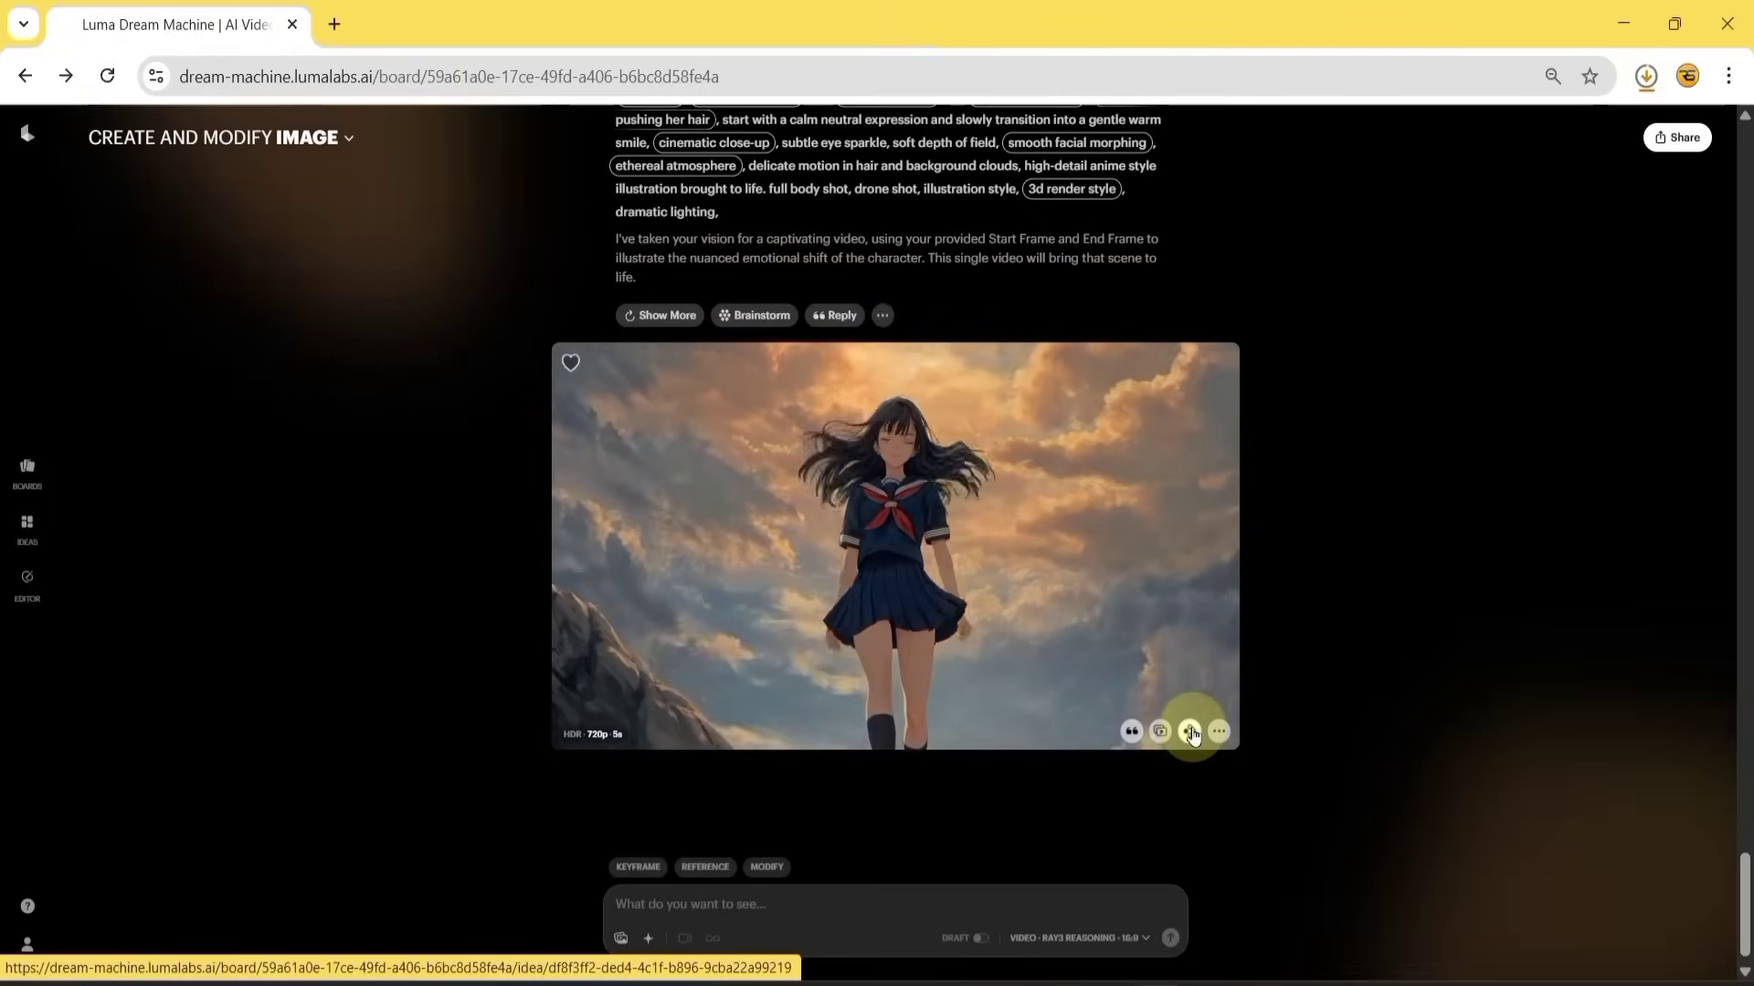
{"action": "left_click", "coordinate": [1192, 735]}
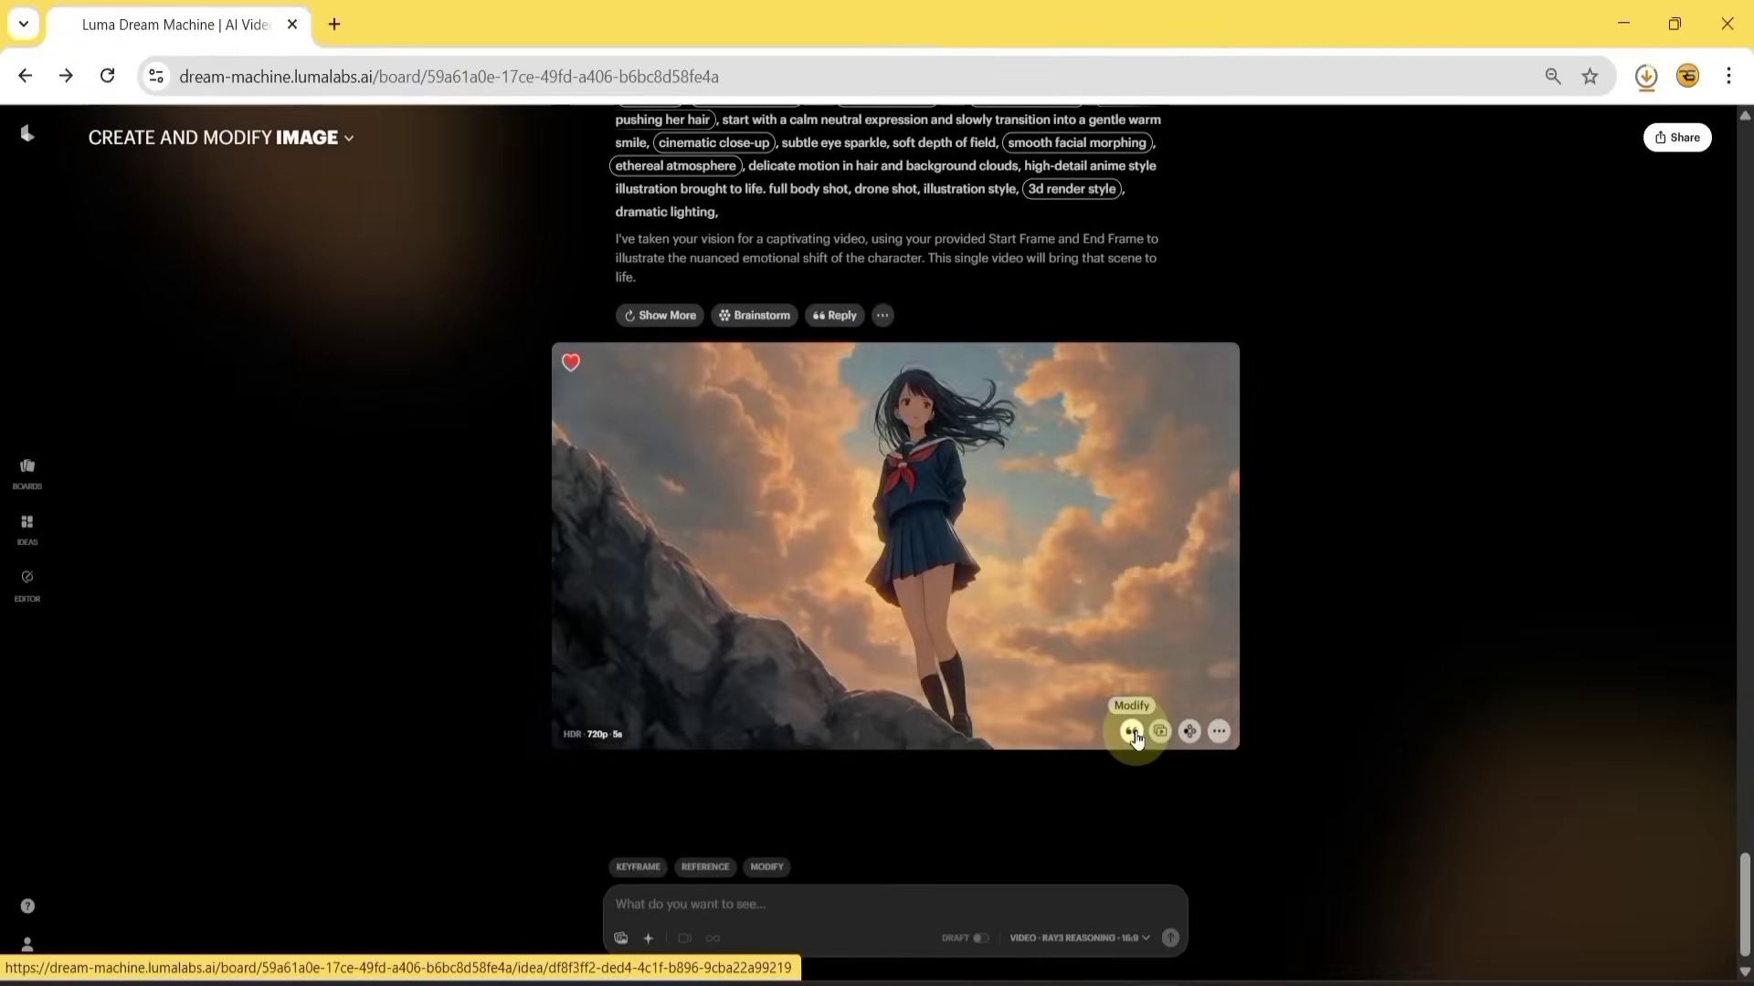
{"action": "left_click", "coordinate": [1132, 730]}
{"action": "left_click", "coordinate": [732, 828]}
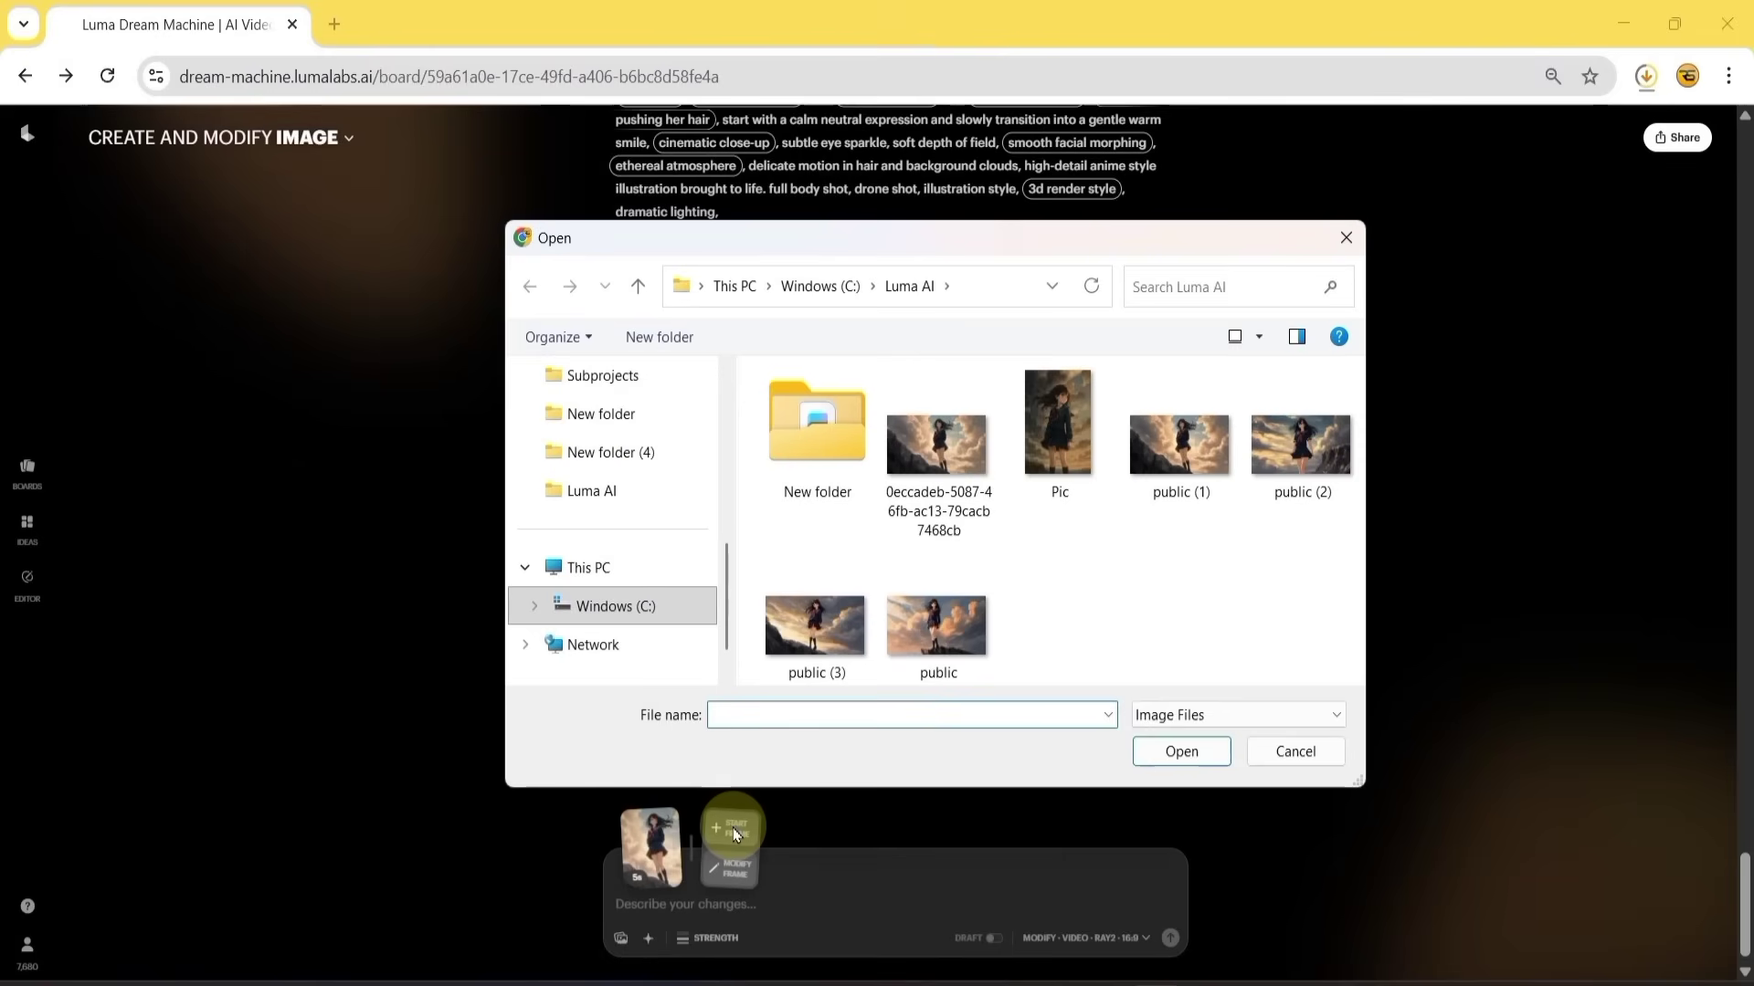
- Use public (2) as the start frame and enter a cinematic rim-lighting, deeper-contrast, soft-bloom prompt
{"action": "left_click", "coordinate": [1182, 752]}
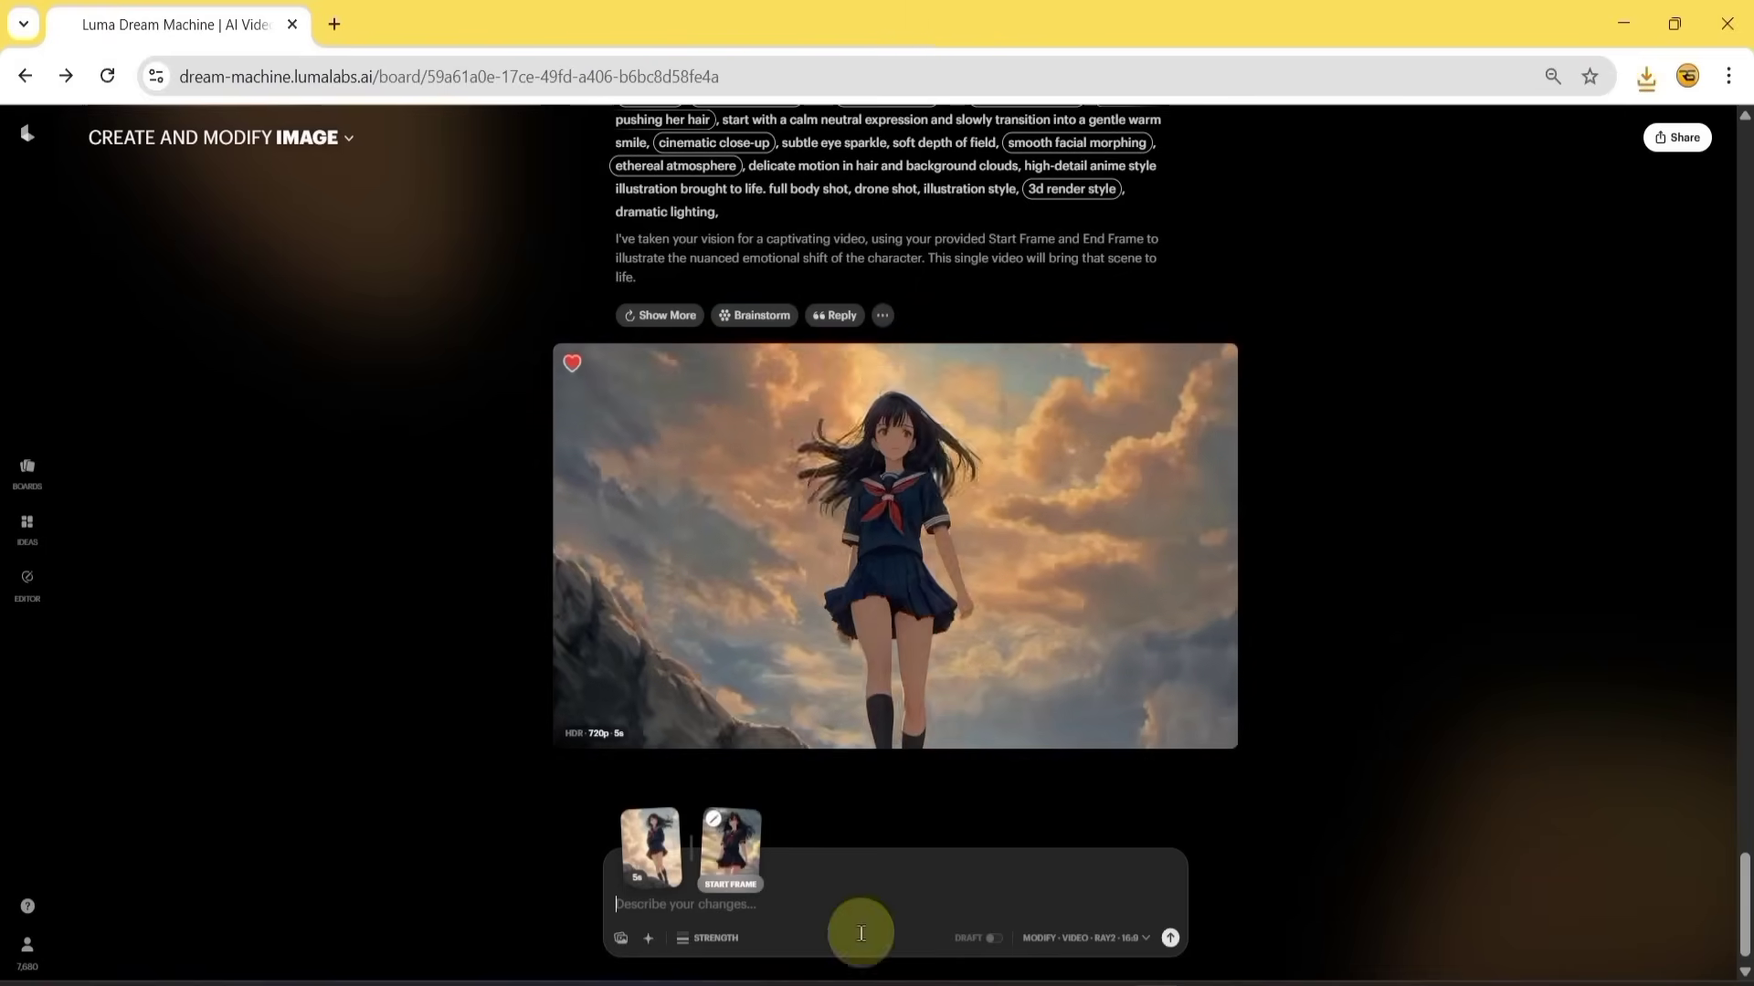
{"action": "type", "text": "add cinematic rim lighting, deepen contrast, soft bloo"}
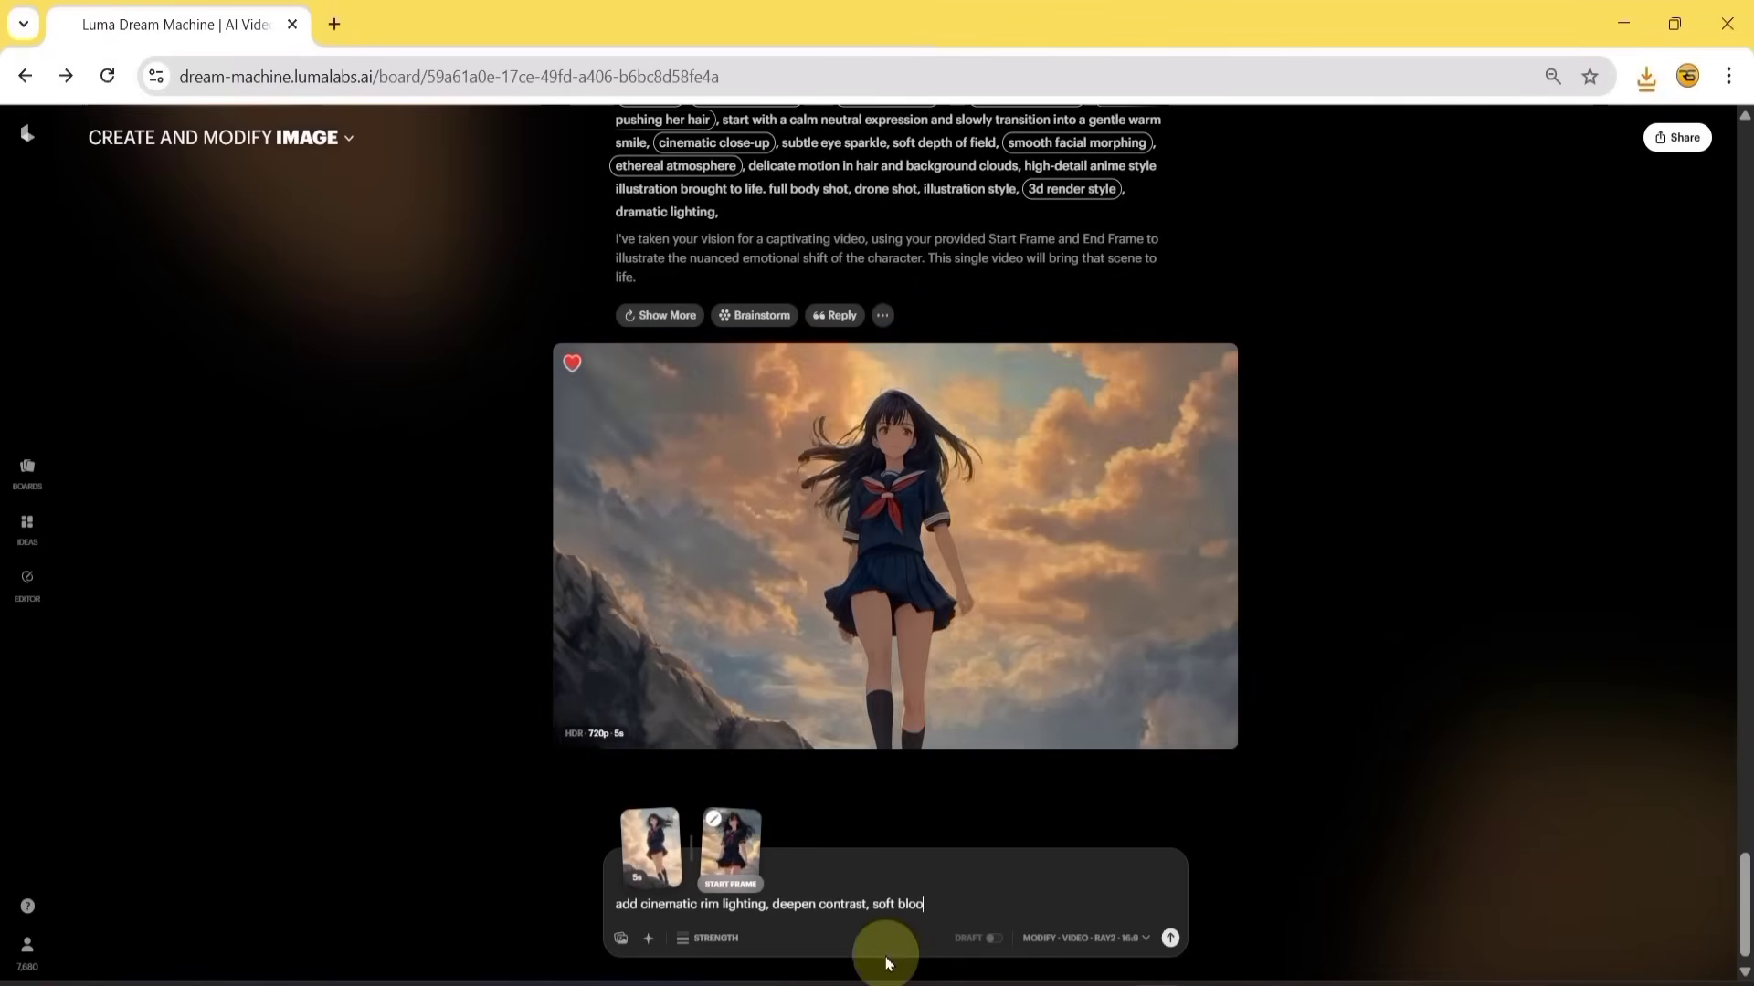
{"action": "type", "text": "m highlights around hair edges, warm sunlight glow, enhance emotional atmosphere."}
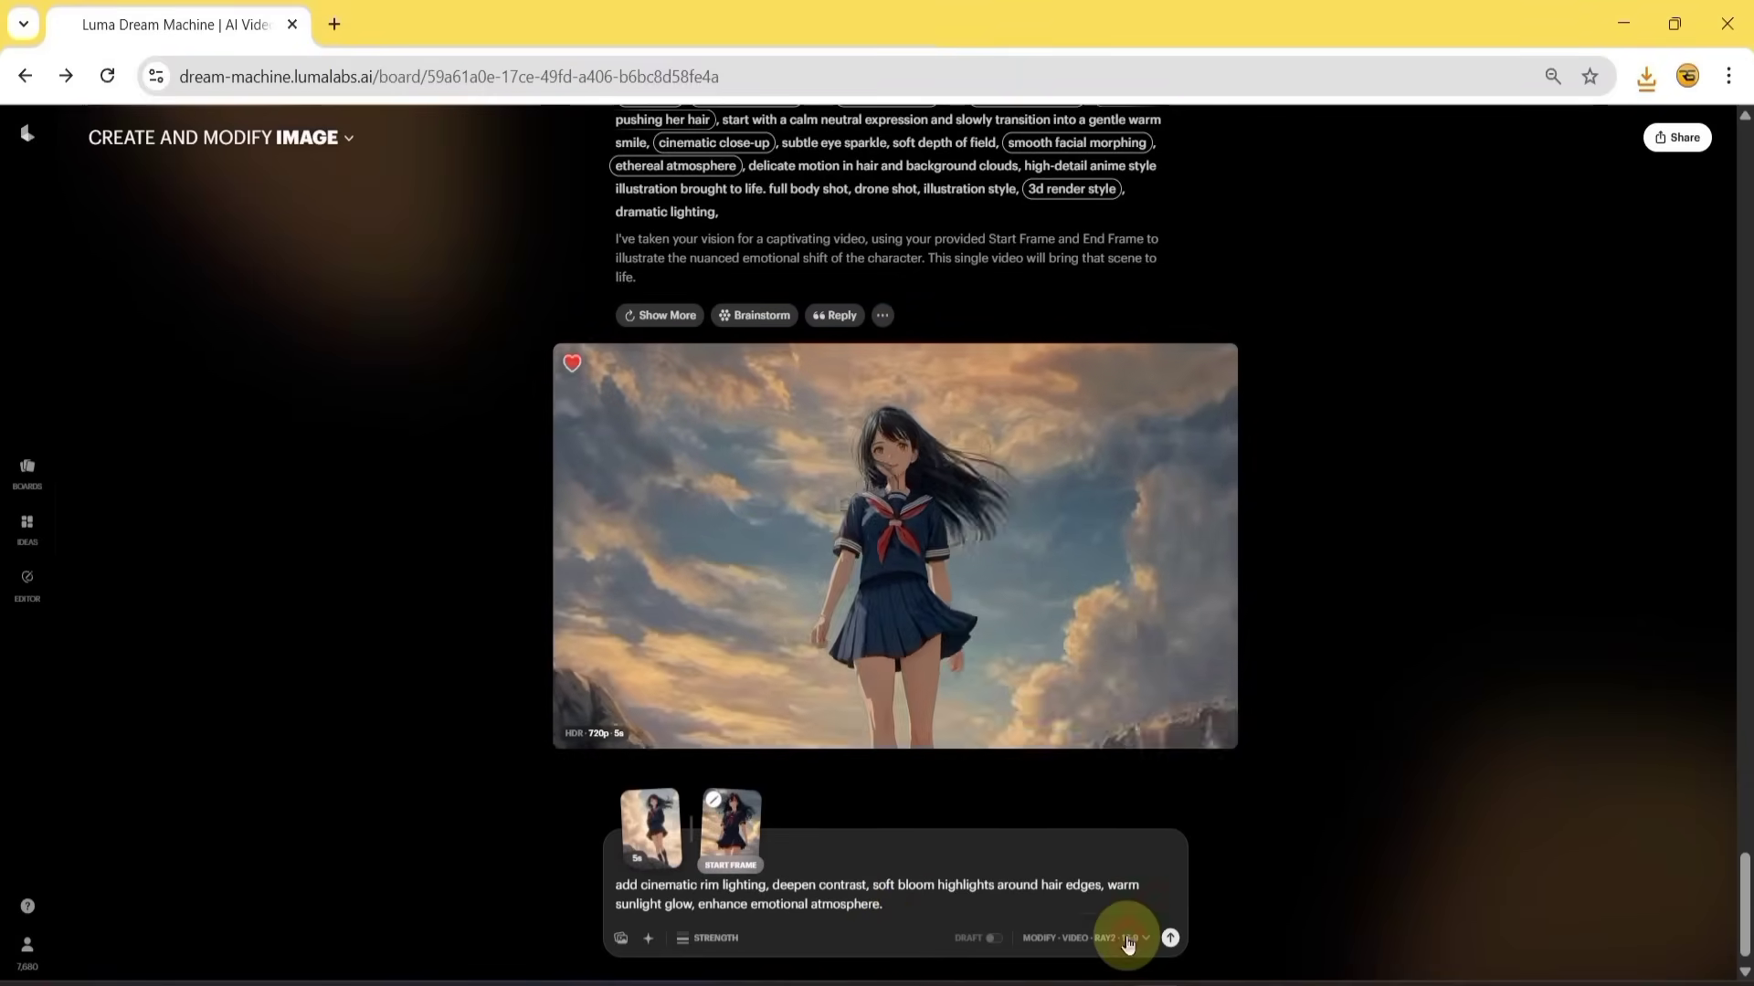
{"action": "left_click", "coordinate": [1129, 938]}
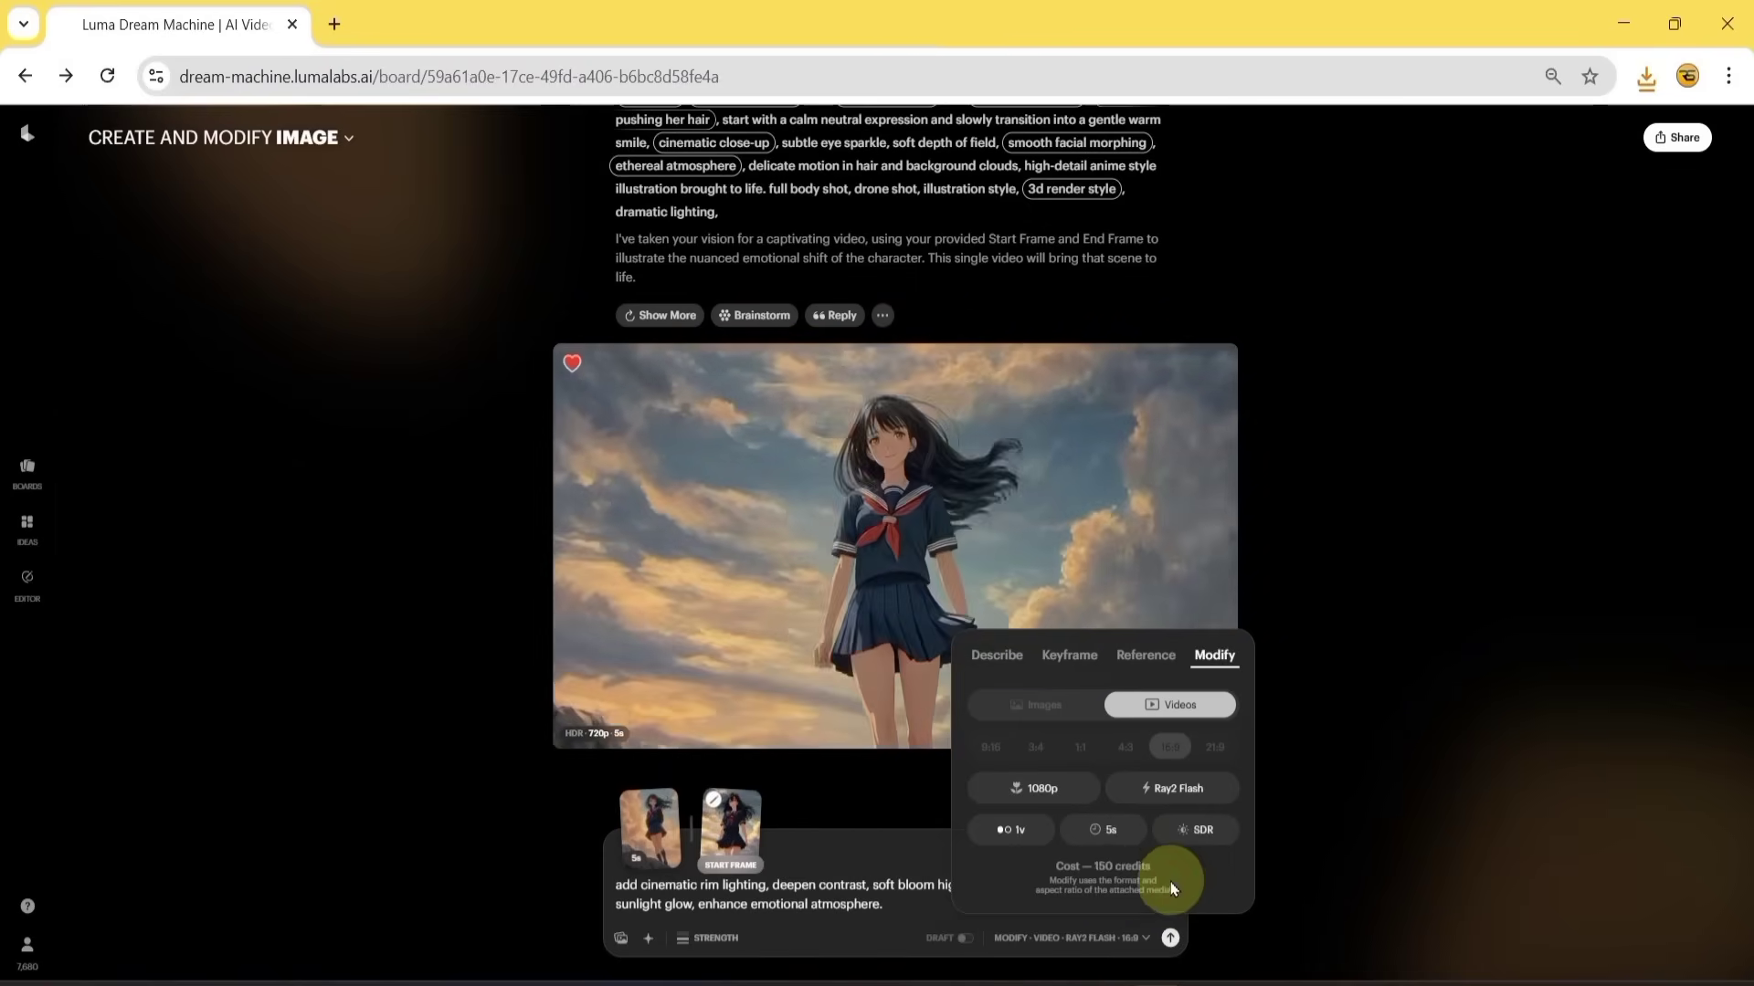
- Set the modify to generate 2 videos, keeping SDR dynamic range
{"action": "left_click", "coordinate": [1012, 830]}
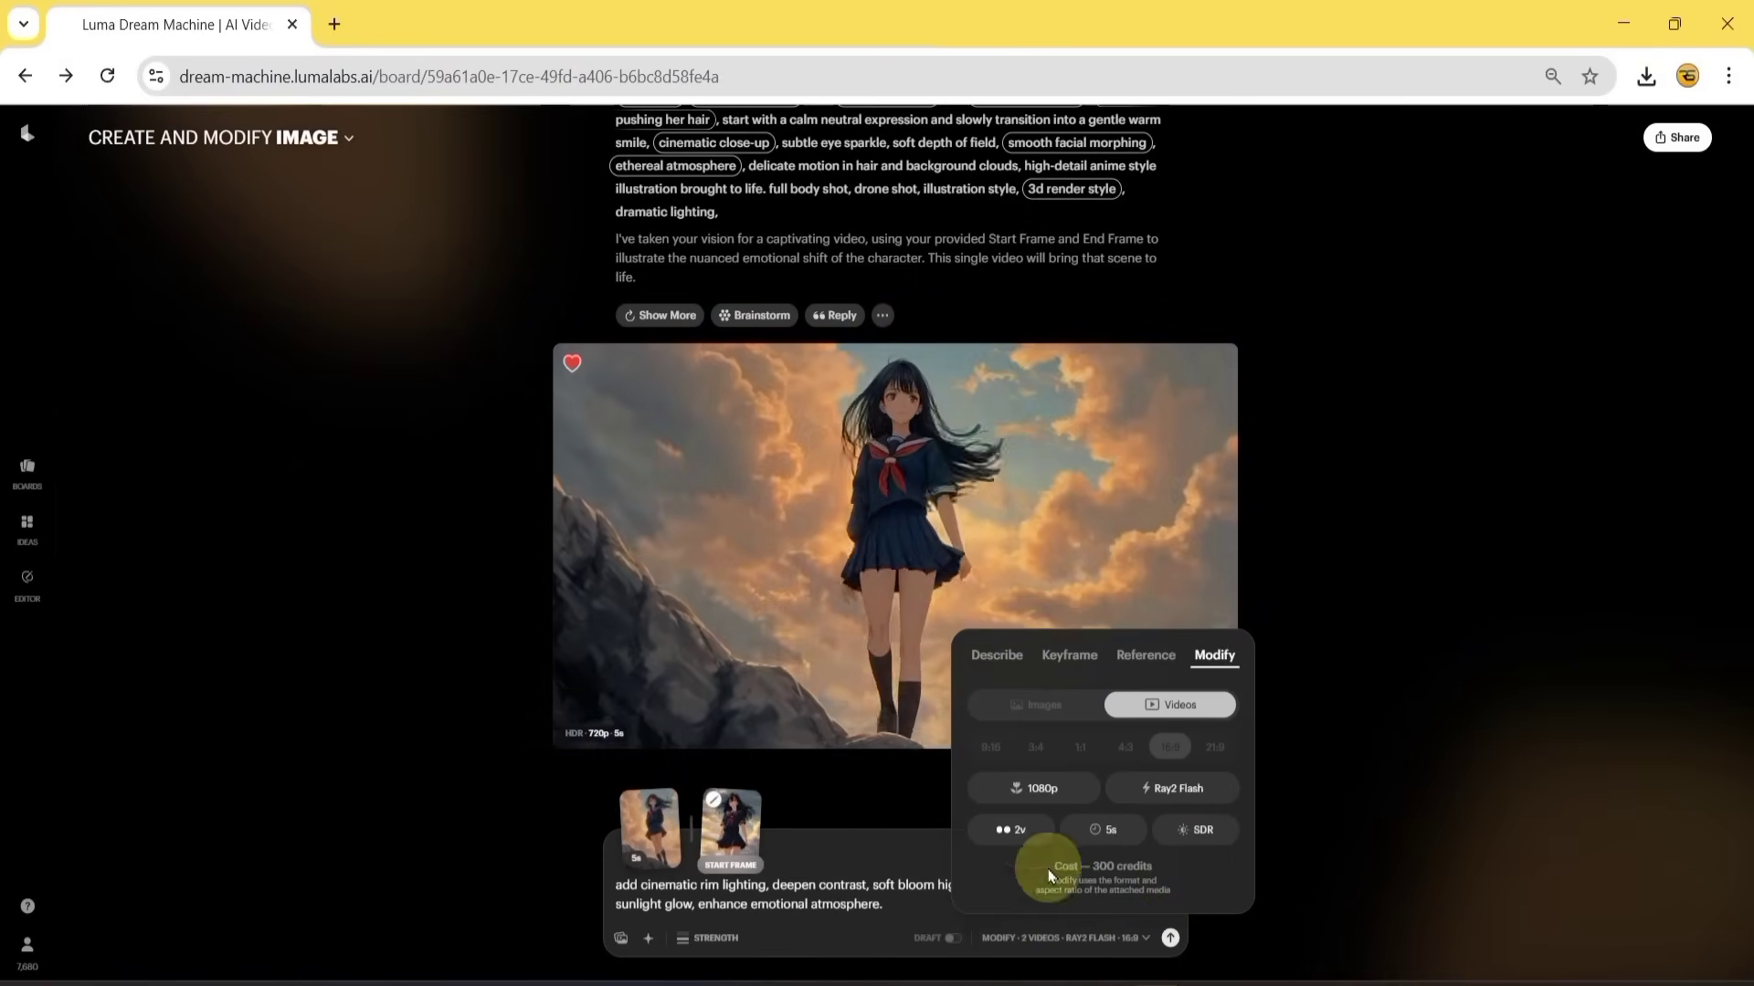
{"action": "left_click", "coordinate": [1205, 835]}
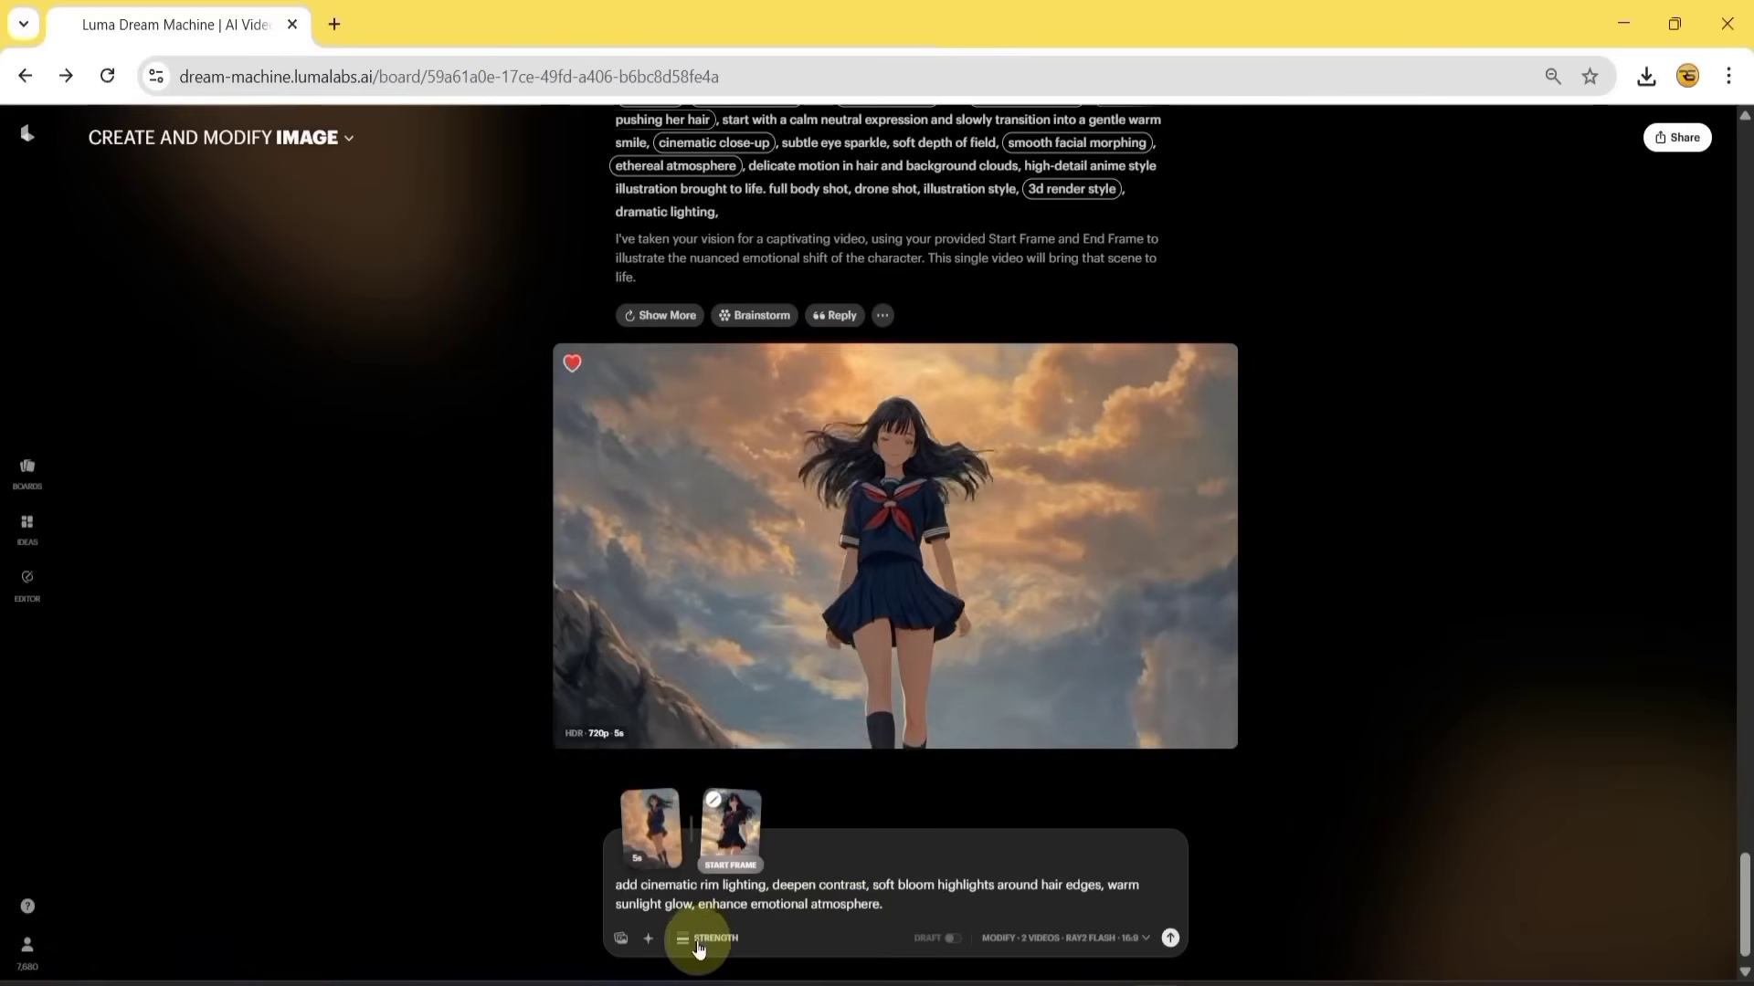
- Set the modification strength to the middle Flex level
{"action": "left_click", "coordinate": [696, 940]}
{"action": "mouse_move", "coordinate": [679, 856]}
{"action": "left_mouse_down"}
{"action": "mouse_move", "coordinate": [740, 853]}
{"action": "mouse_move", "coordinate": [709, 855]}
{"action": "left_mouse_up"}
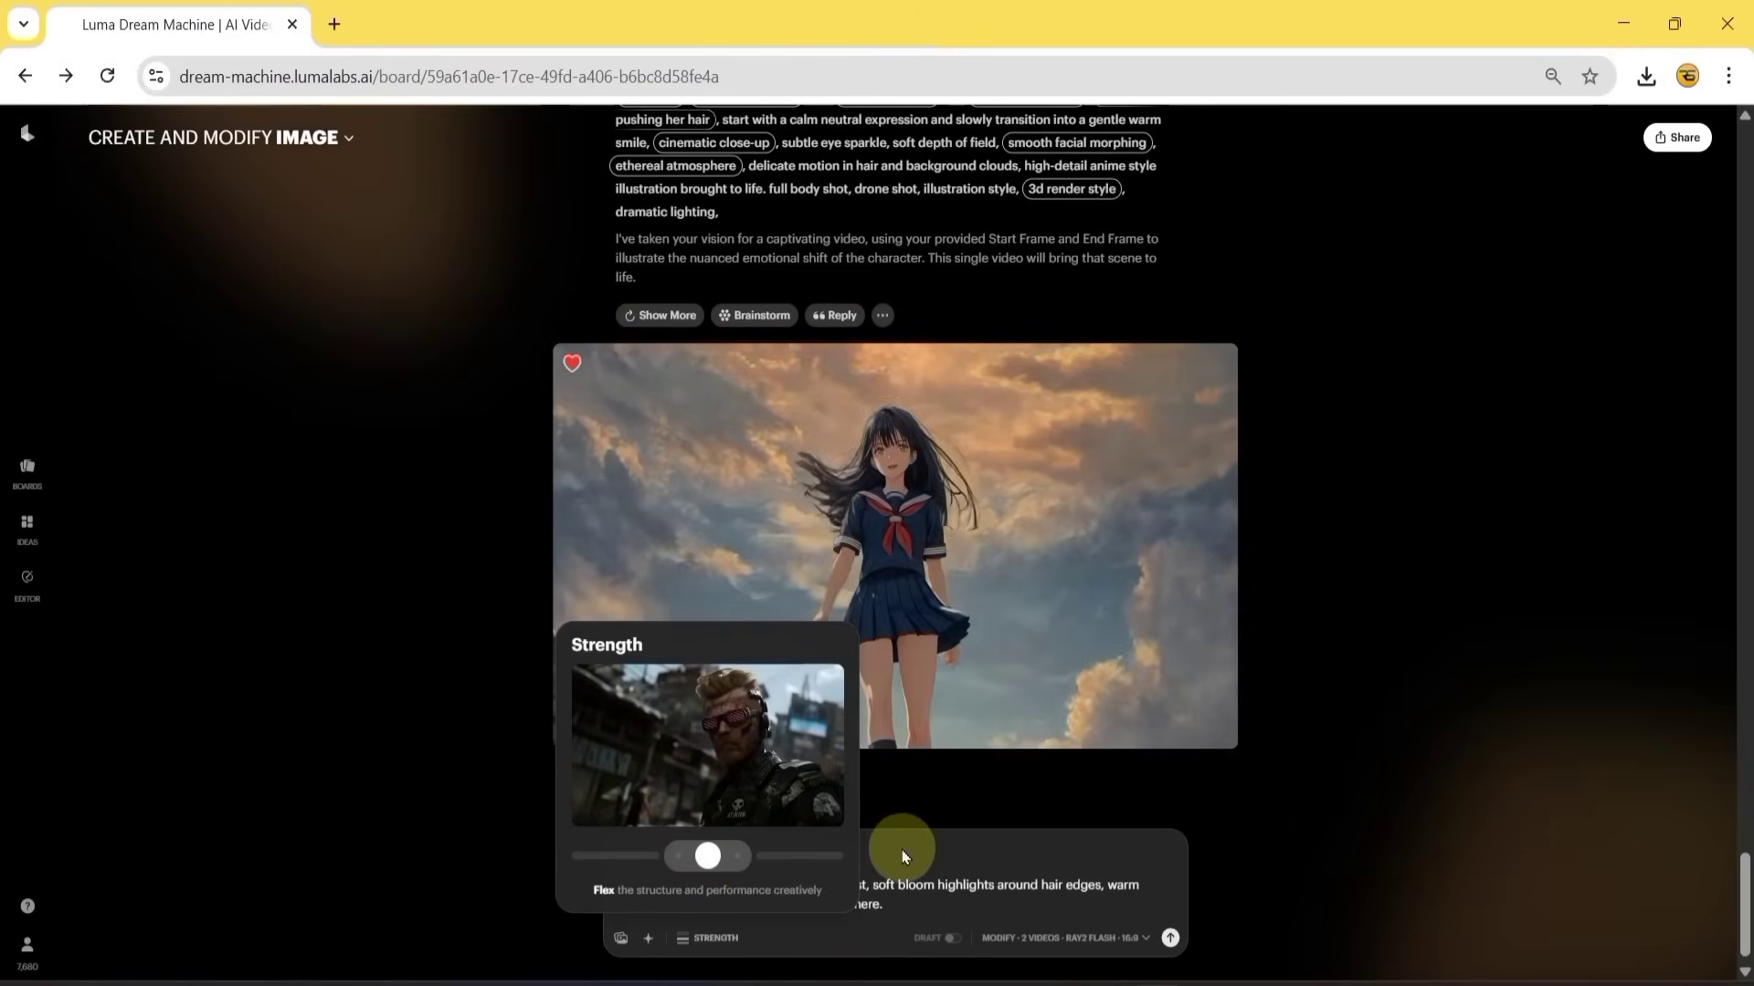
{"action": "left_click", "coordinate": [902, 855]}
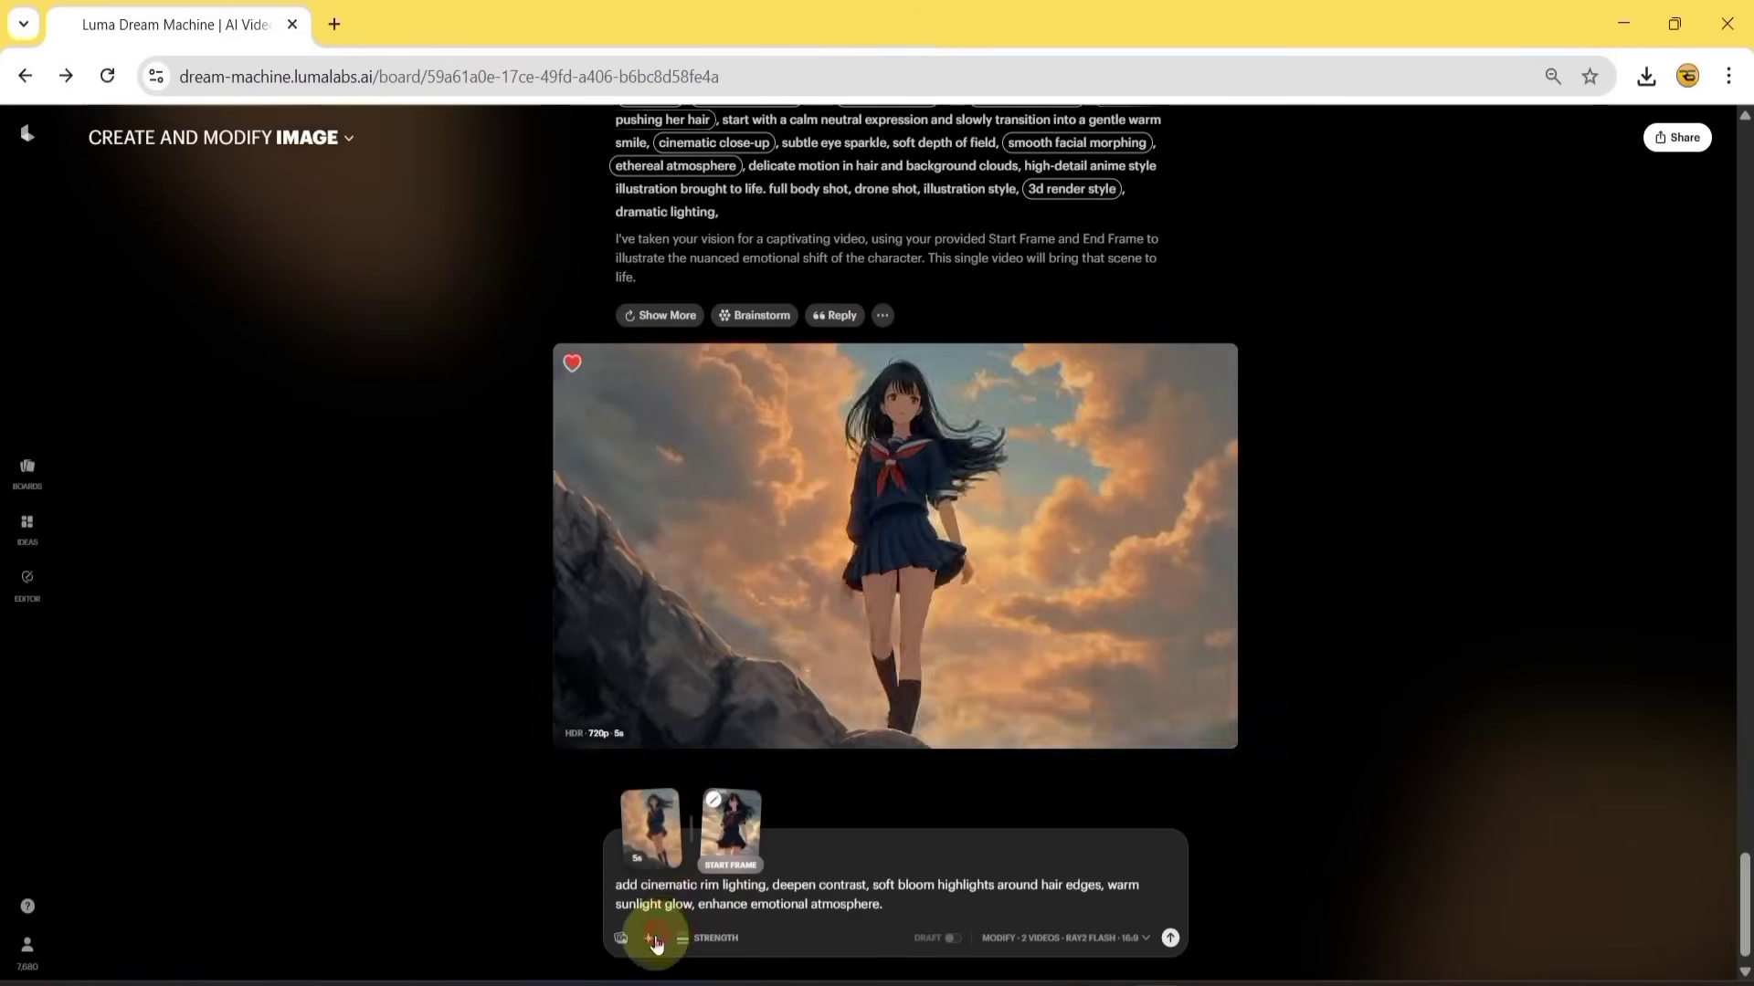
- Add 3d animation and illustration style tags to the prompt and generate the modified videos
{"action": "left_click", "coordinate": [649, 938]}
{"action": "scroll", "coordinate": [892, 811], "scroll_direction": "down", "scroll_amount": 2}
{"action": "scroll", "coordinate": [850, 658], "scroll_direction": "up", "scroll_amount": 2}
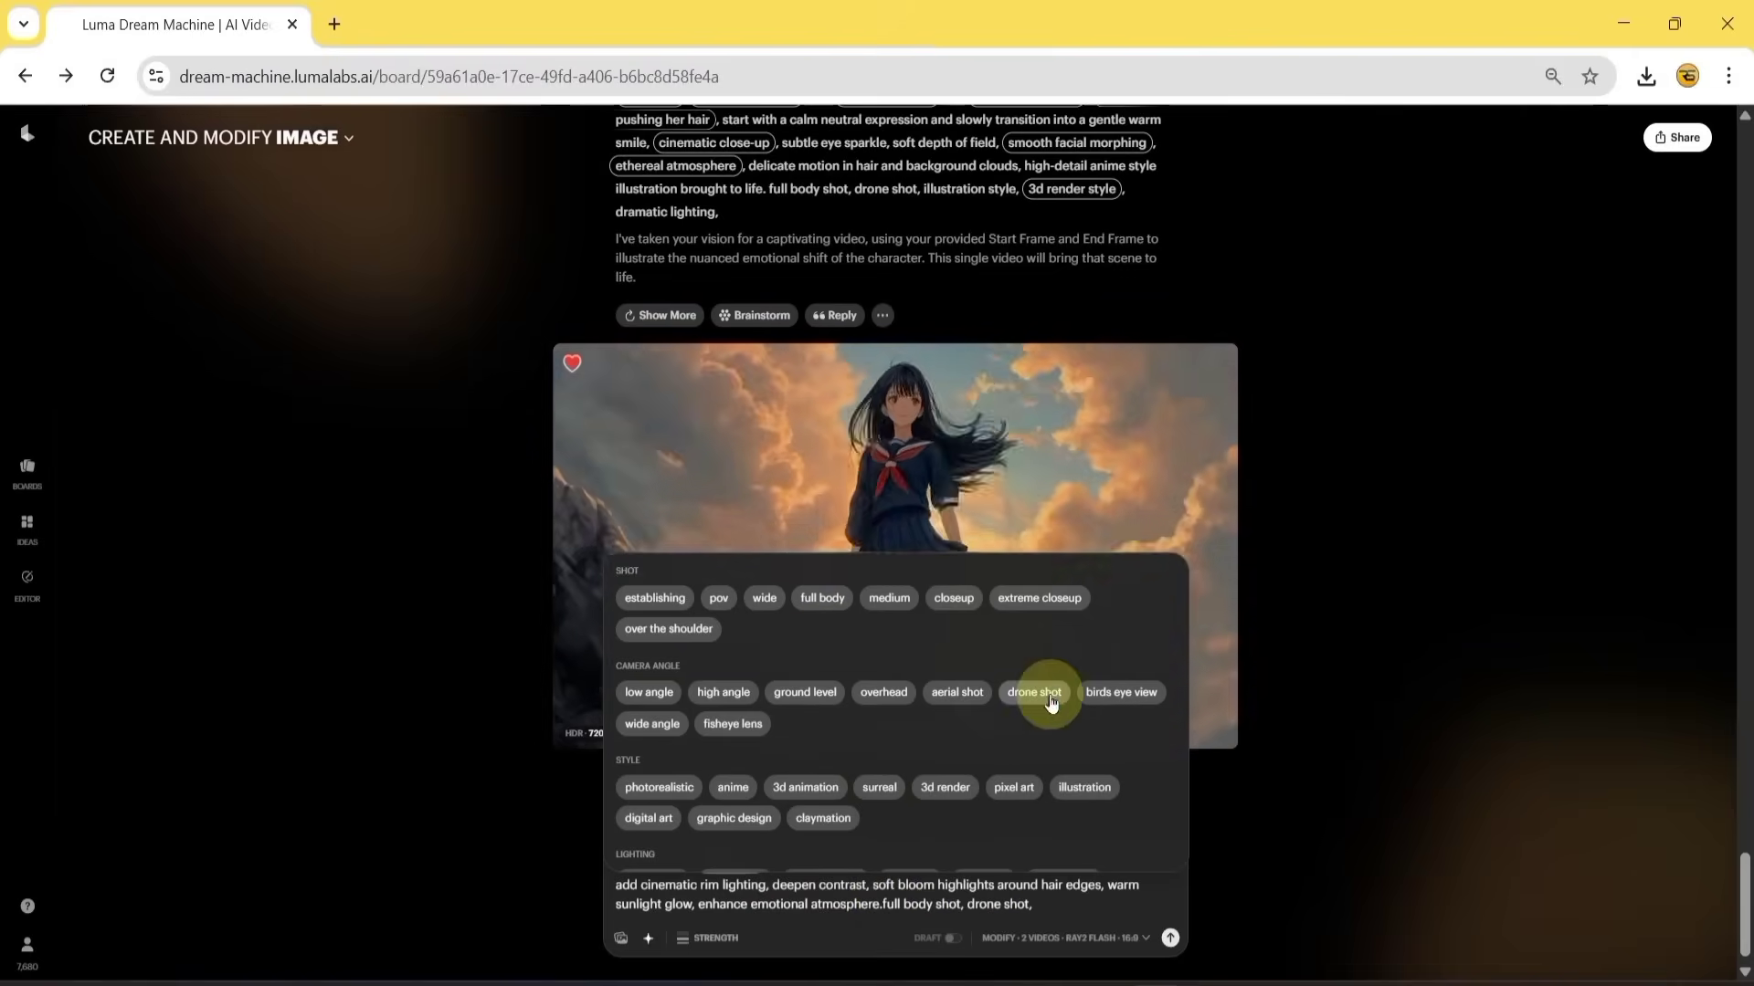
{"action": "left_click", "coordinate": [802, 790]}
{"action": "scroll", "coordinate": [878, 799], "scroll_direction": "down", "scroll_amount": 2}
{"action": "left_click", "coordinate": [1080, 725]}
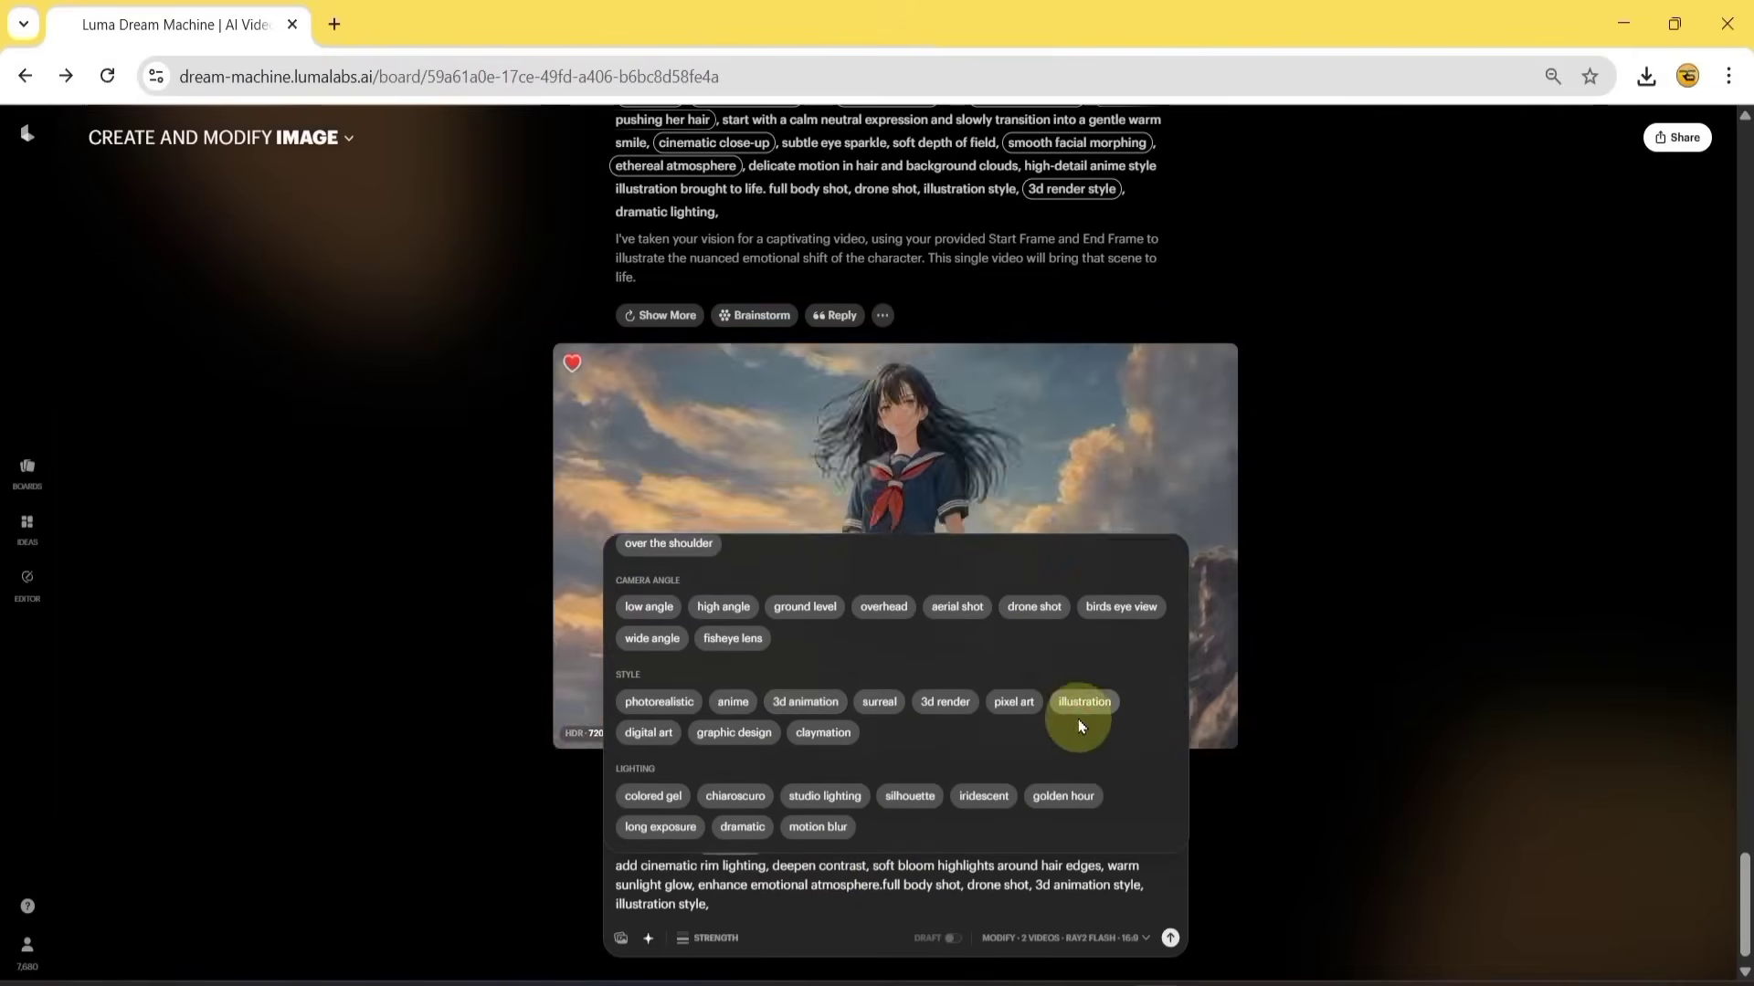
{"action": "left_click", "coordinate": [989, 906]}
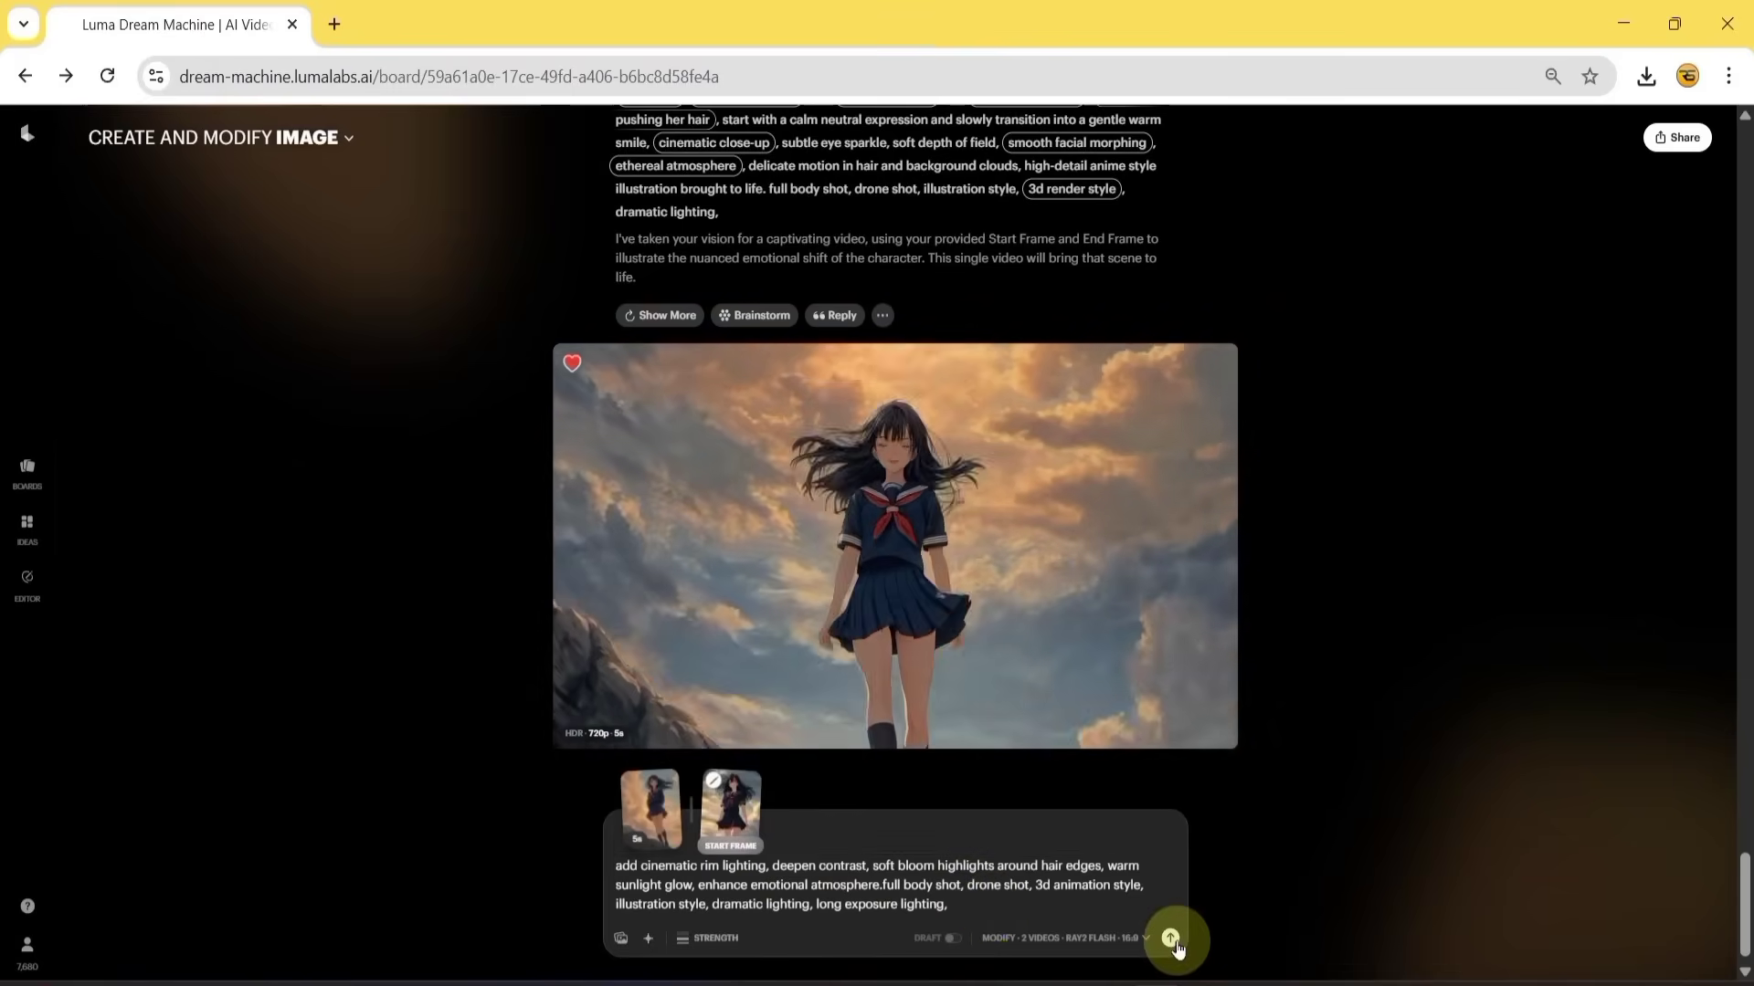
{"action": "left_click", "coordinate": [1172, 939]}
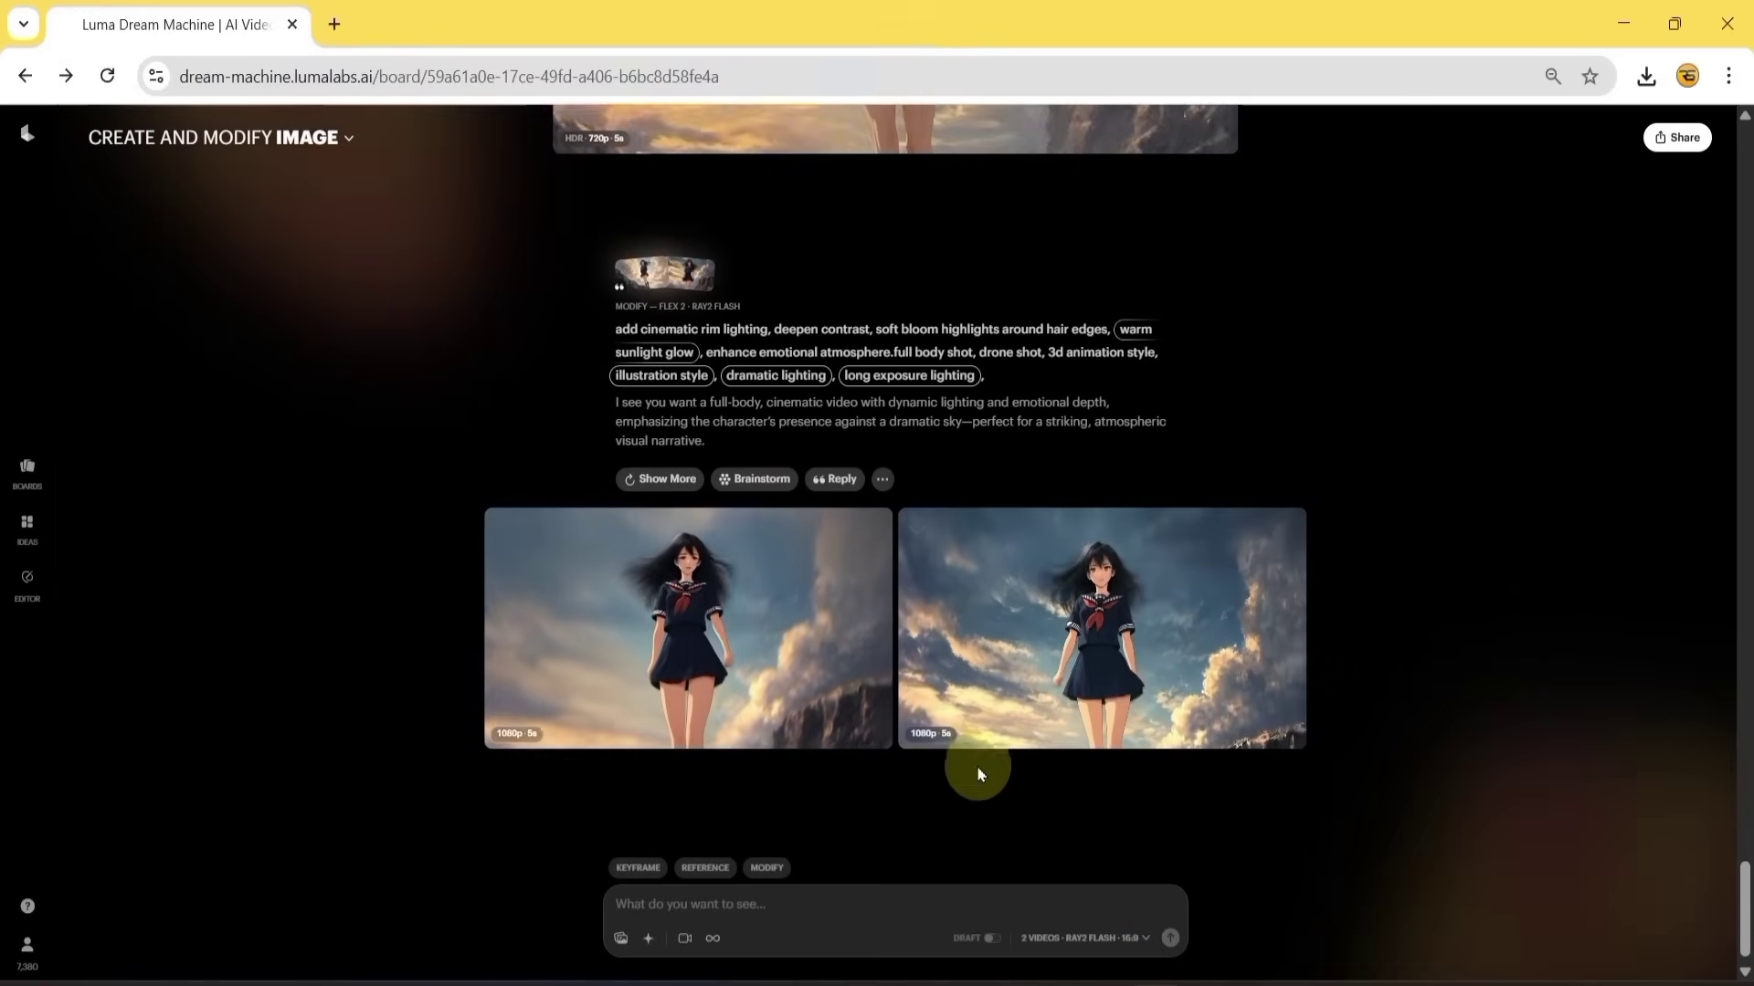
- Watch both new modified videos in the player, then favourite the left one
{"action": "left_click", "coordinate": [655, 672]}
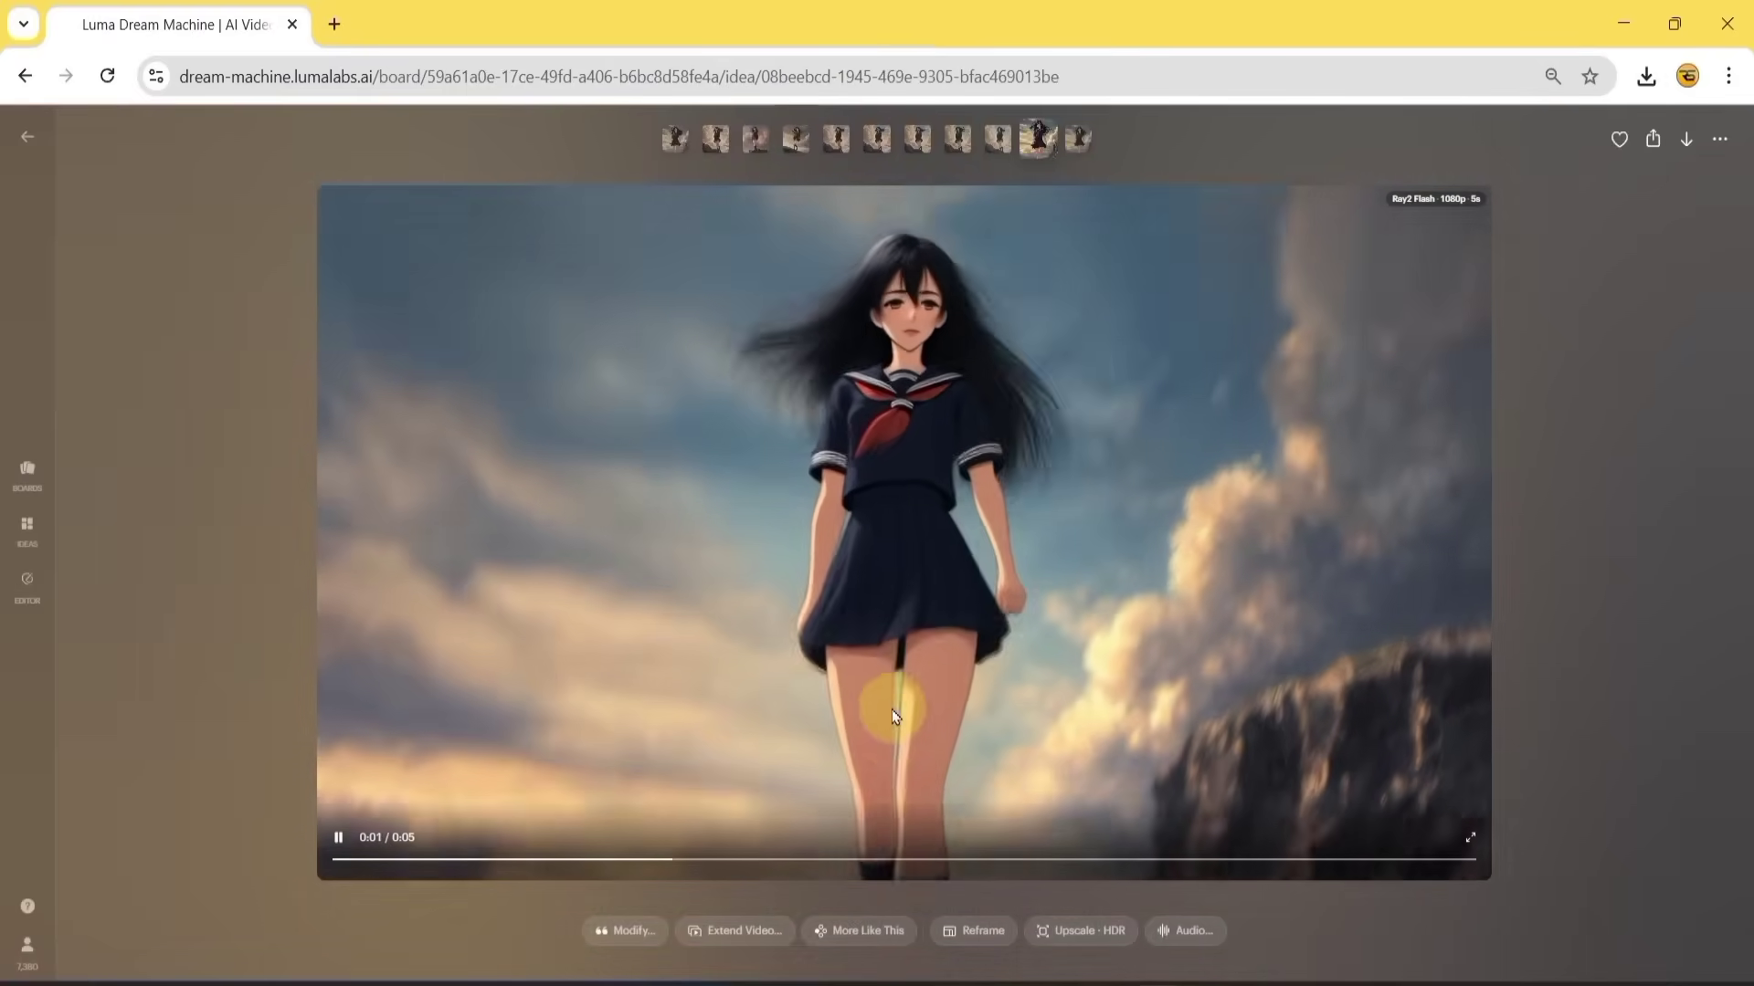
{"action": "key", "text": "Right"}
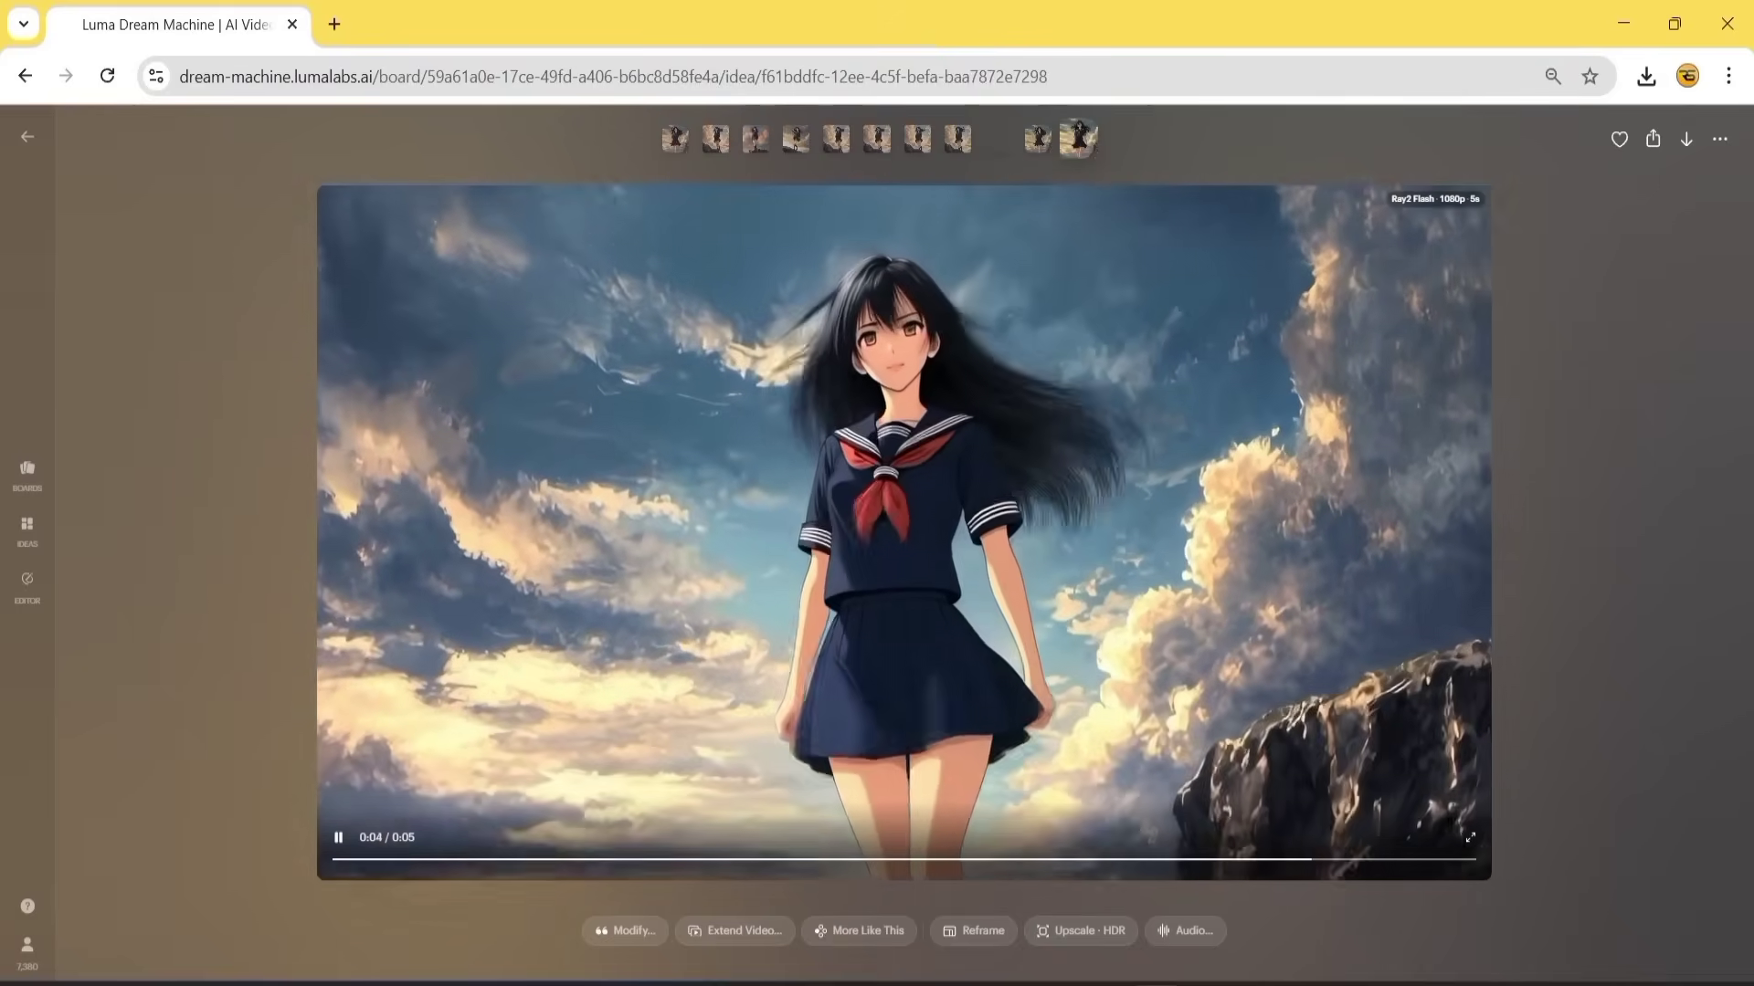
{"action": "key", "text": "Escape"}
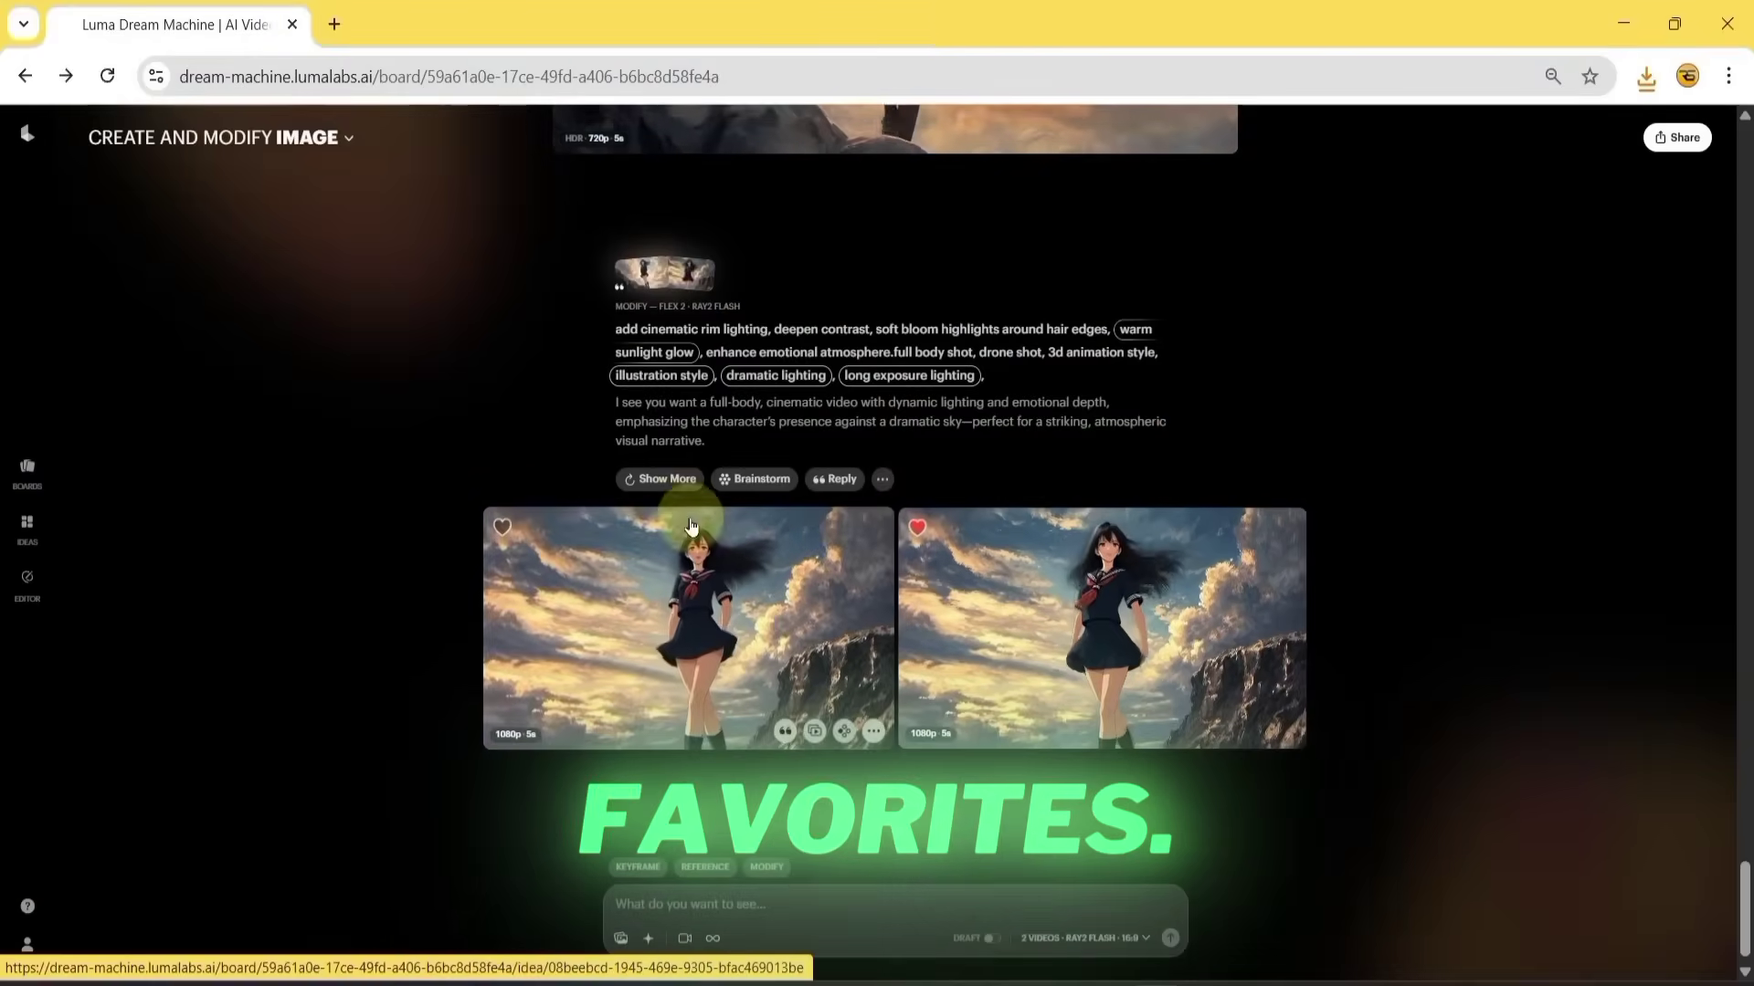
{"action": "left_click", "coordinate": [502, 527]}
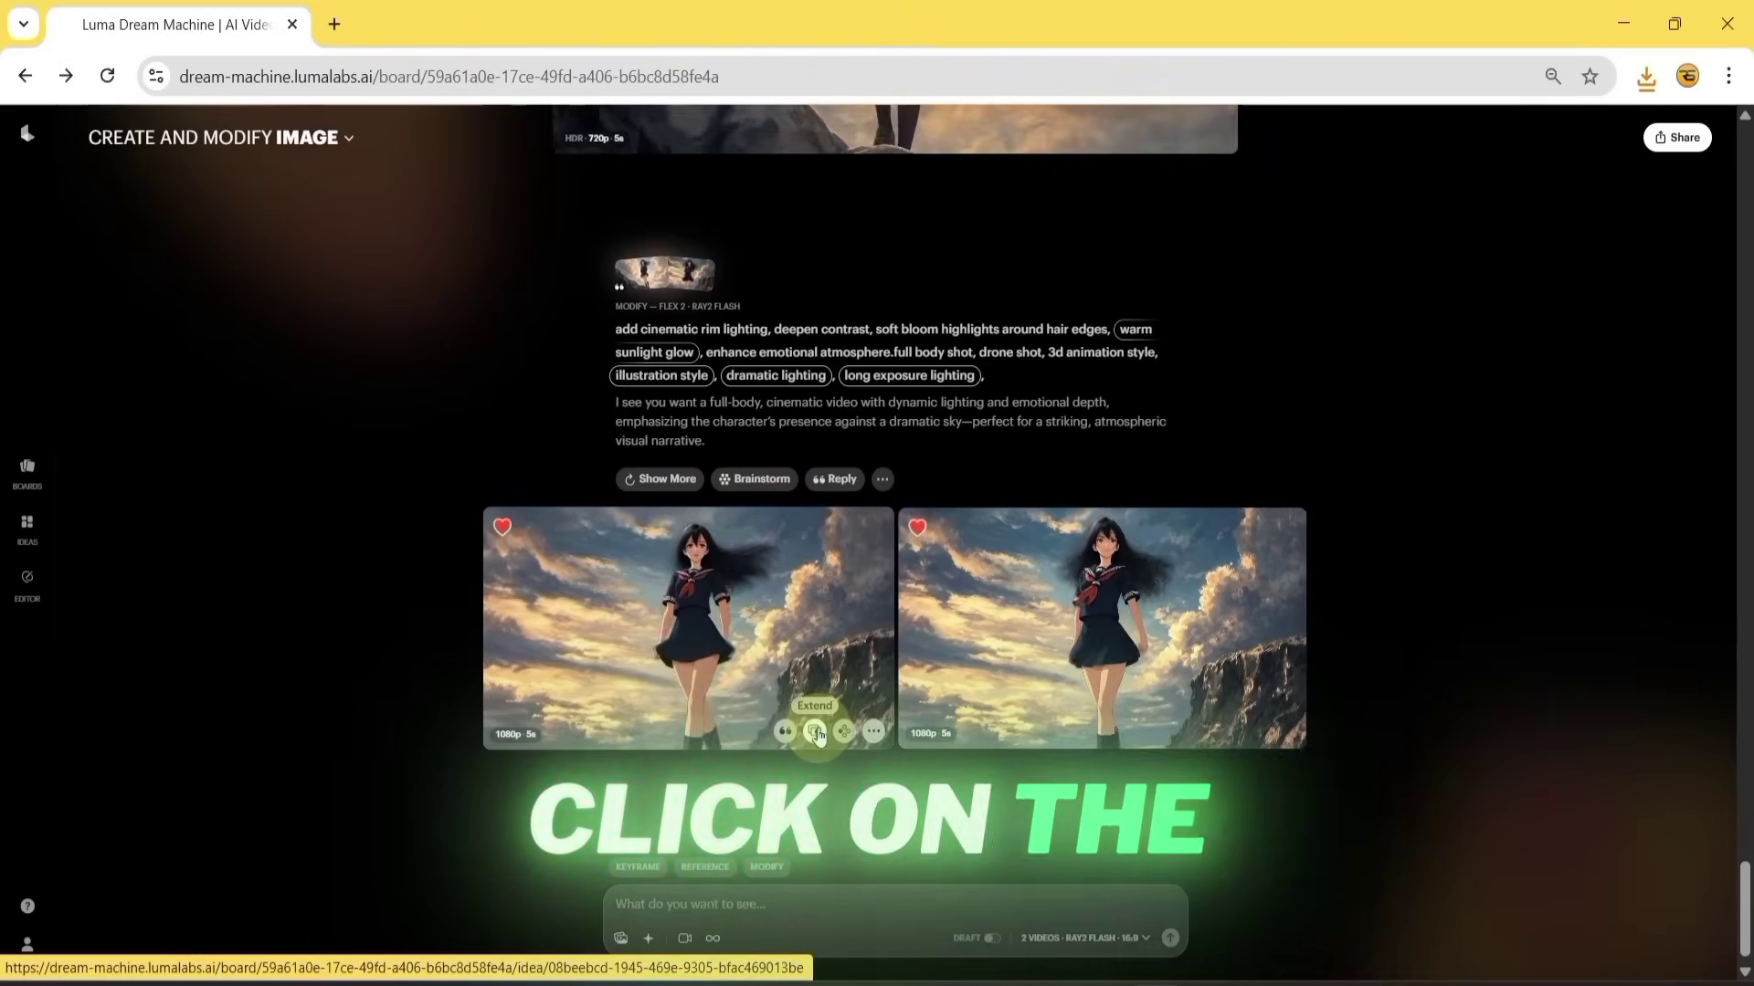
- Extend the left video with the public image as end frame and a deeper-landscape, sweeping-clouds prompt
{"action": "left_click", "coordinate": [815, 732]}
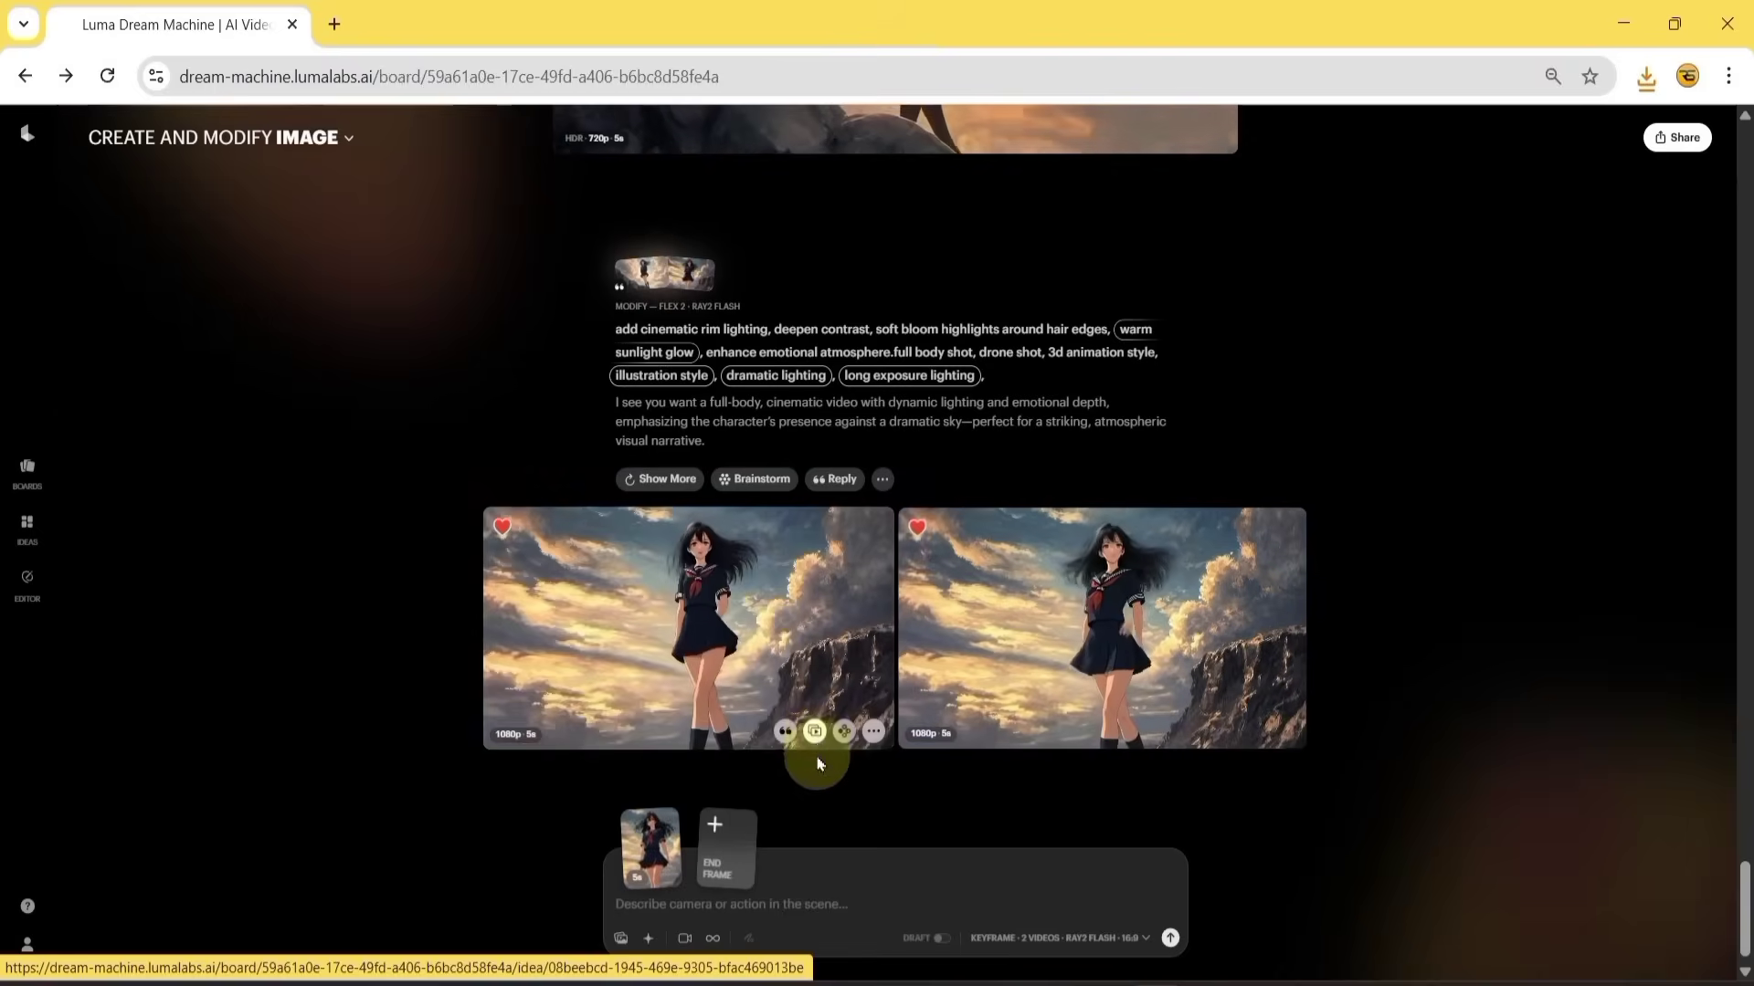
{"action": "left_click", "coordinate": [727, 849]}
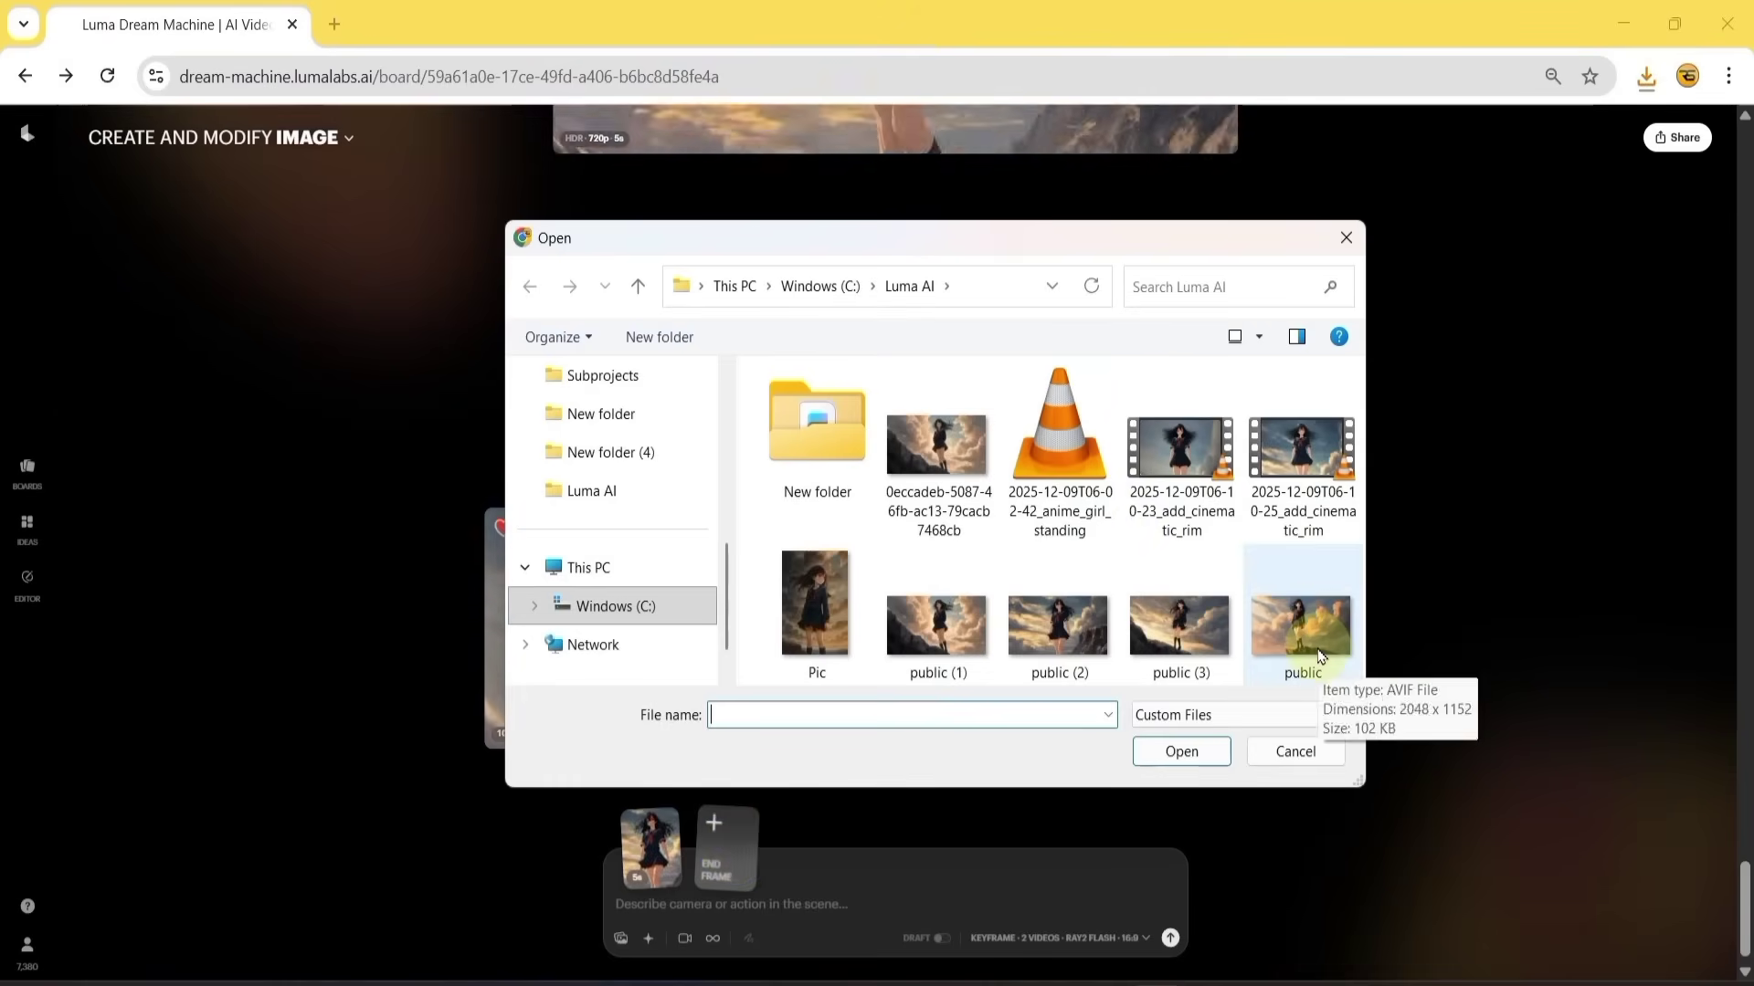
{"action": "left_click", "coordinate": [1224, 750]}
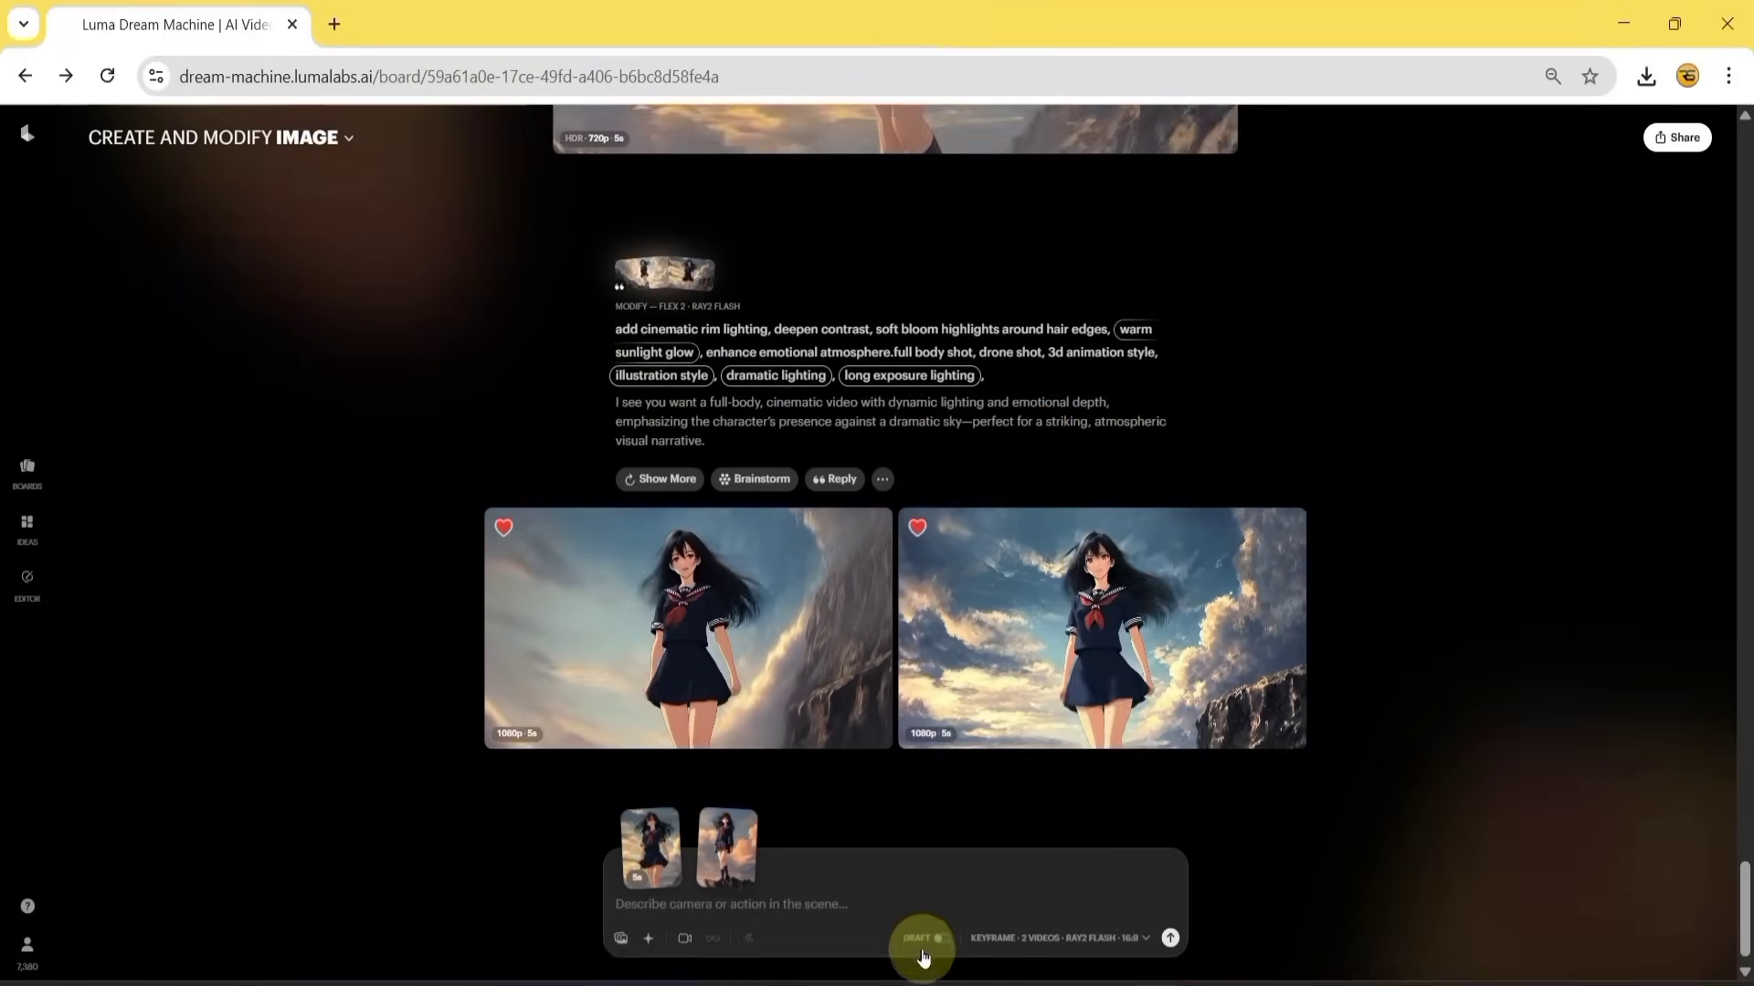
{"action": "type", "text": "show deeper landscape, sweeping clouds, distant mountains, and expanding sky. Keep the anime girl centered while the world opens up, maintain style and lighting consistency, smooth continuation from the previous"}
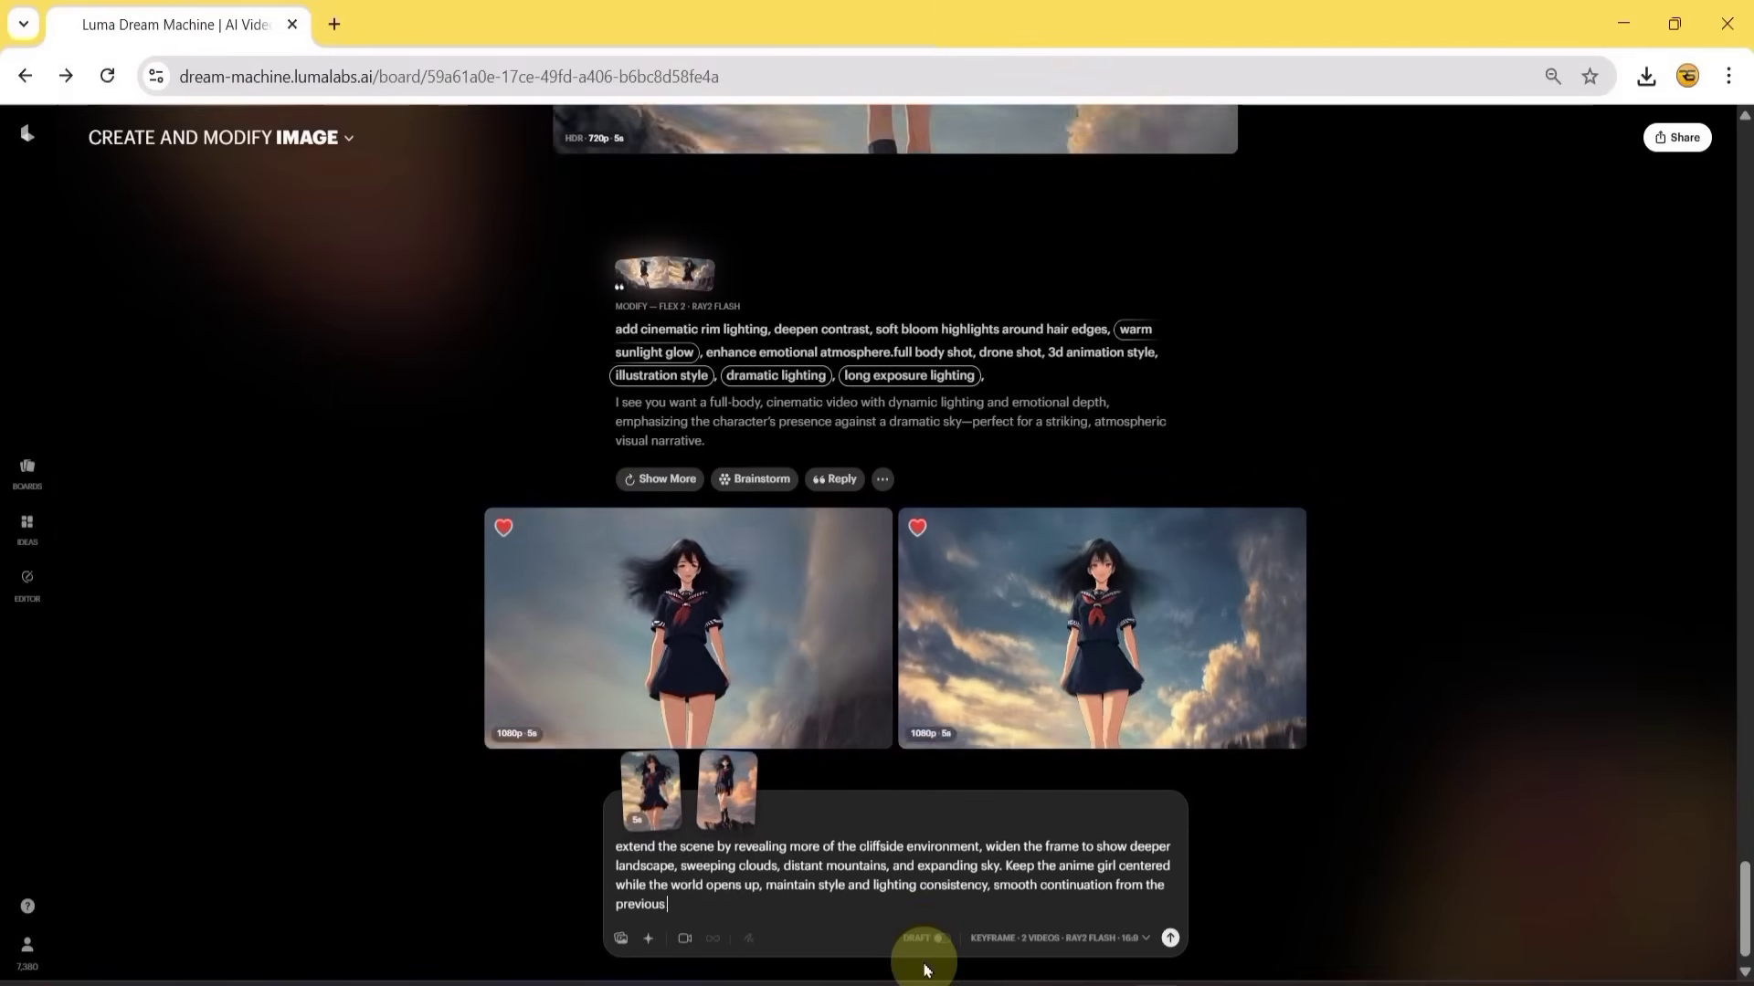
- Append the Aerial Drone format and Tiny Planet effect camera presets to the extension prompt
{"action": "left_click", "coordinate": [683, 941]}
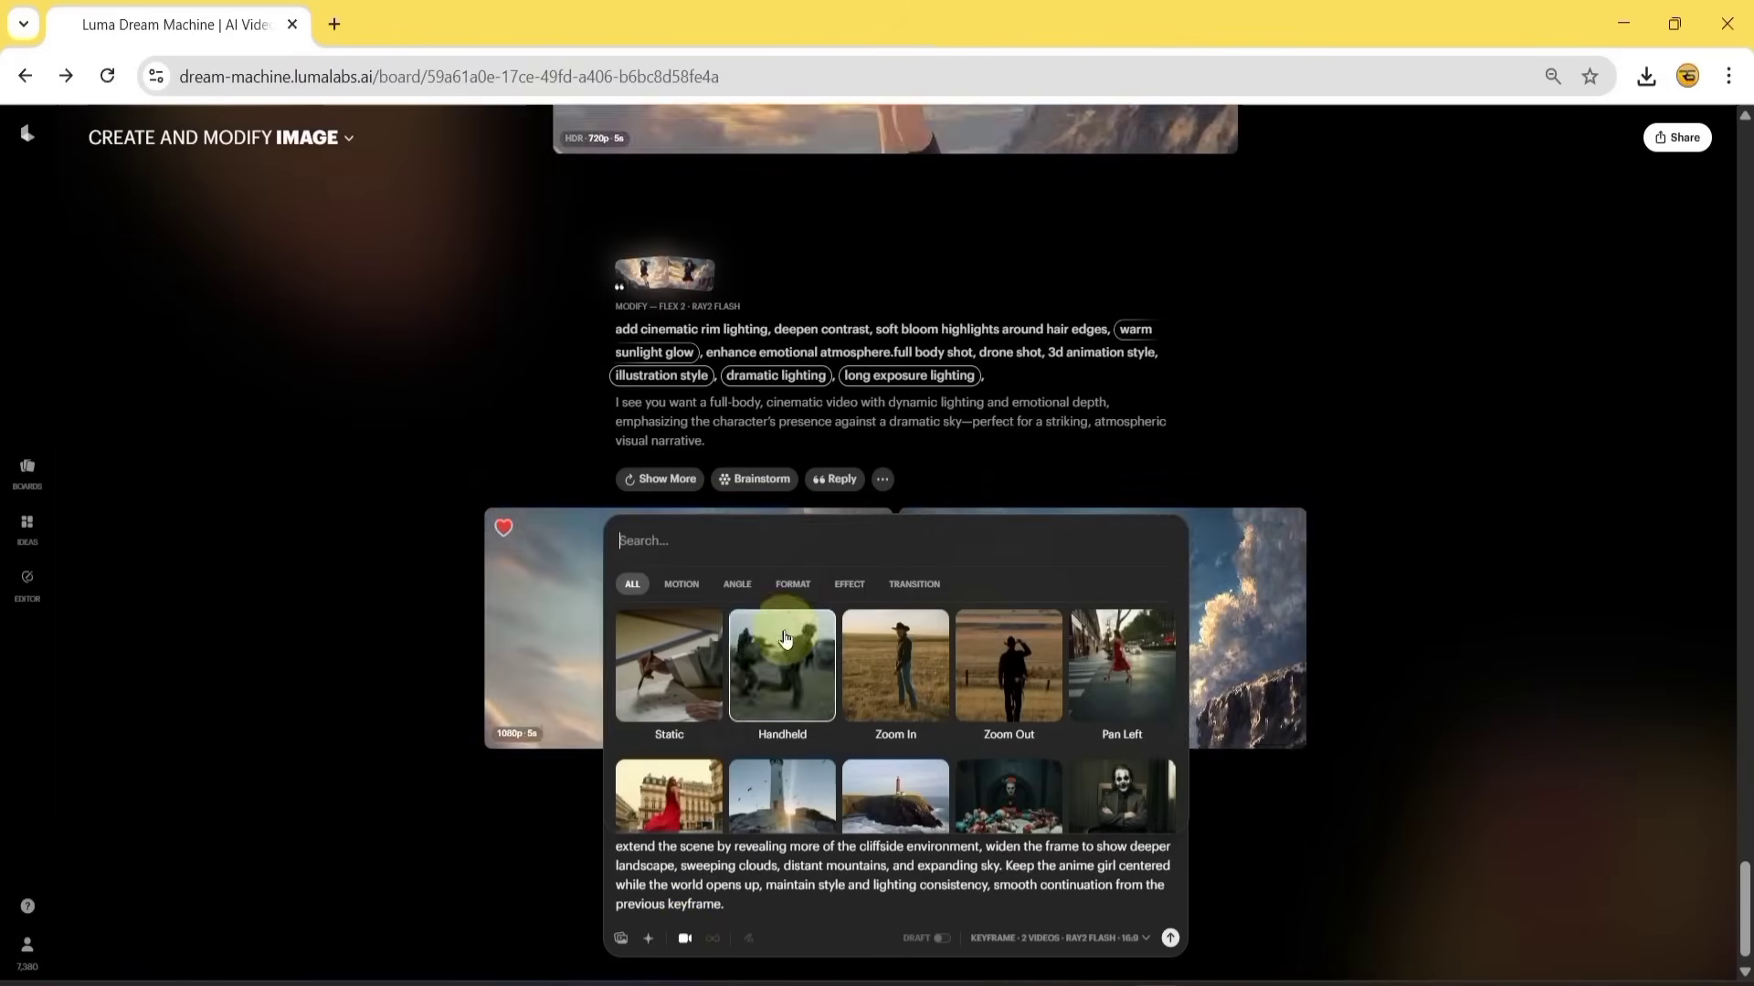
{"action": "left_click", "coordinate": [736, 587]}
{"action": "left_click", "coordinate": [791, 586]}
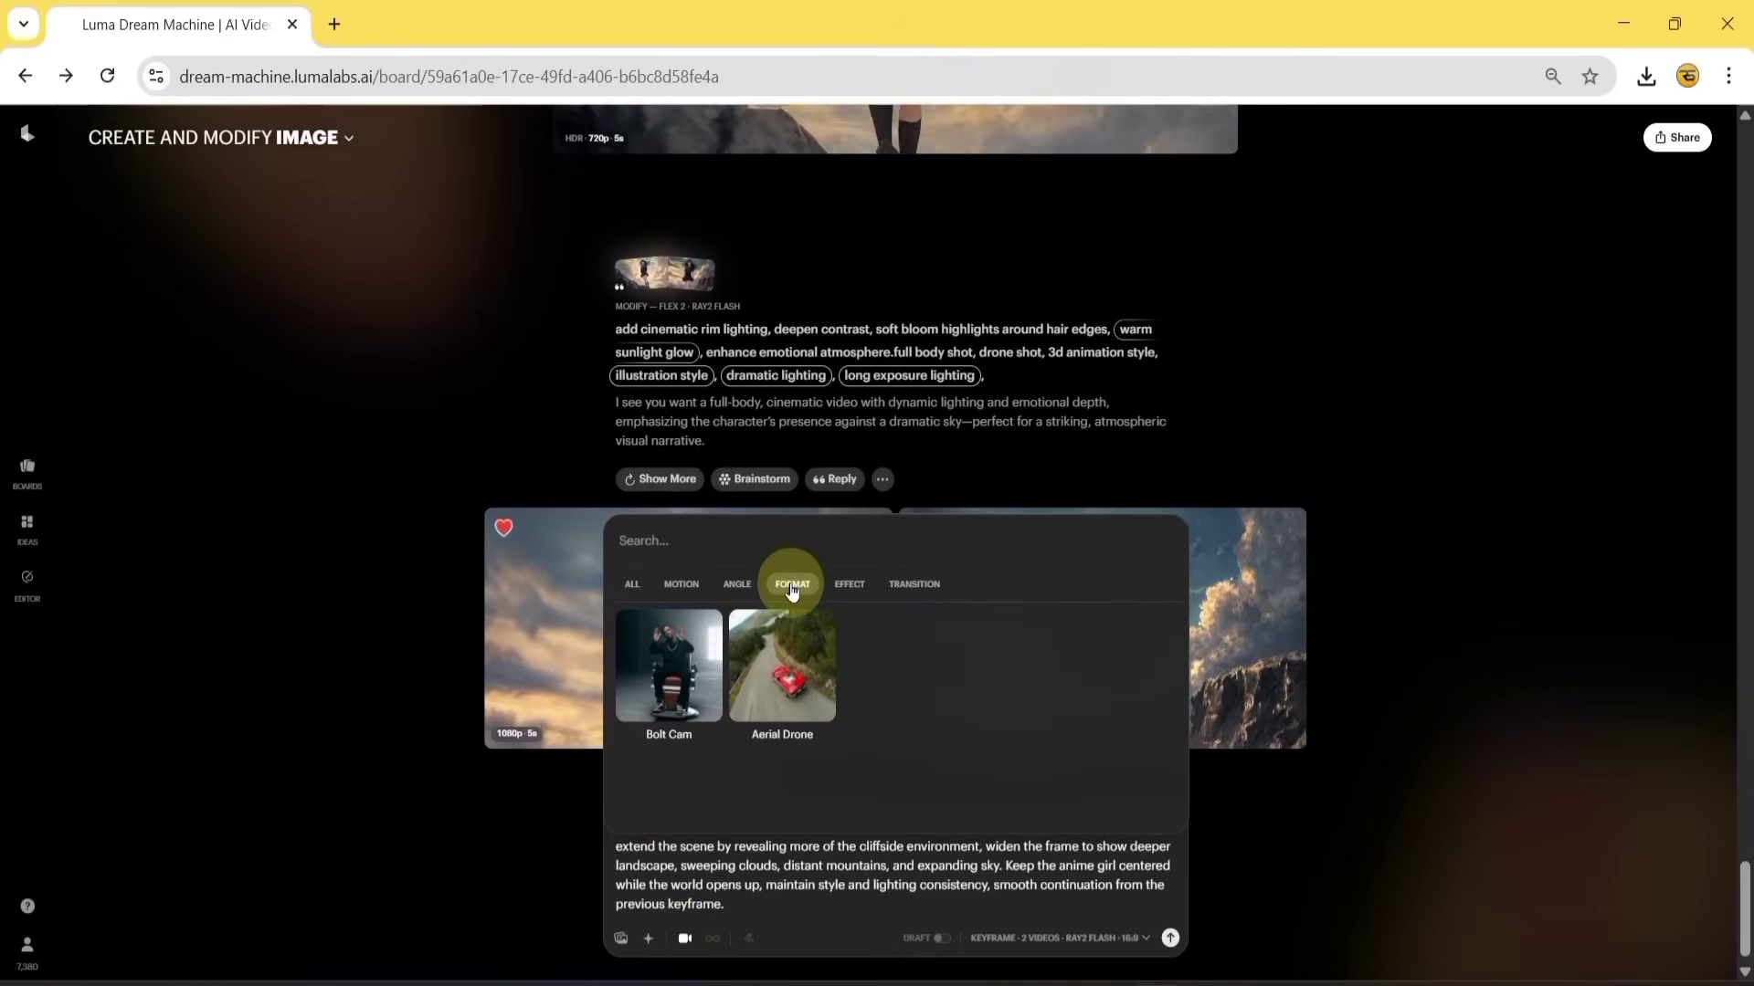
{"action": "left_click", "coordinate": [801, 664]}
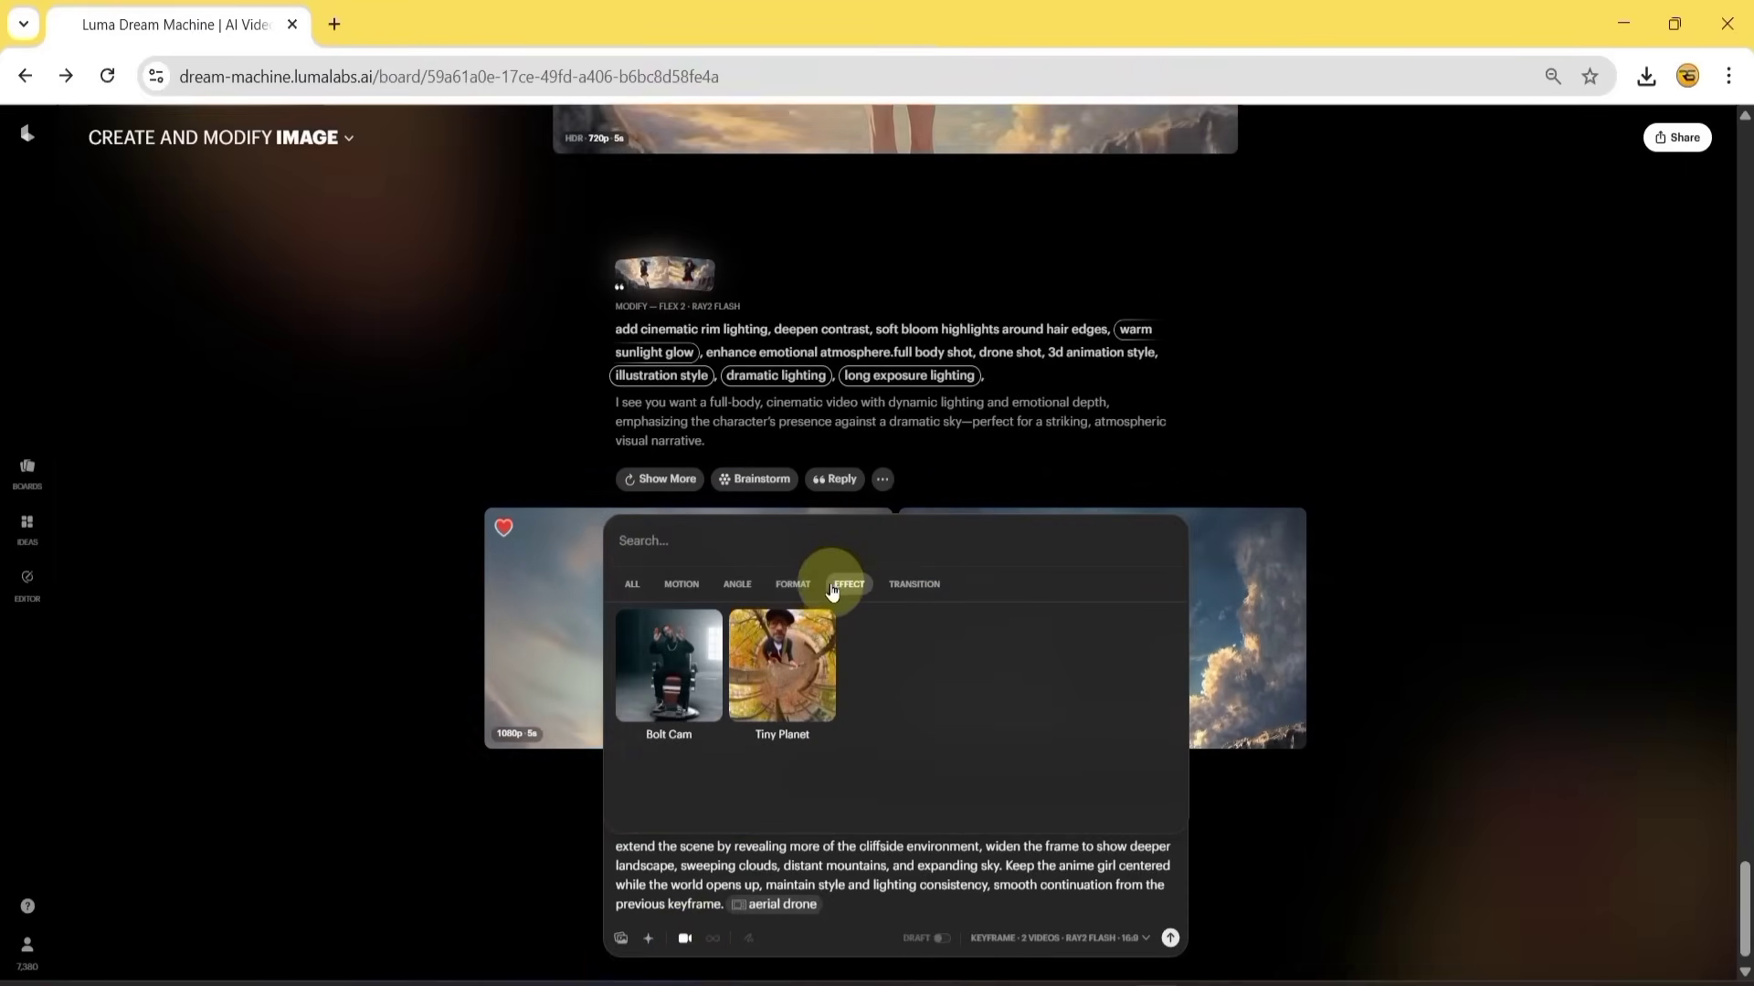
{"action": "left_click", "coordinate": [797, 682]}
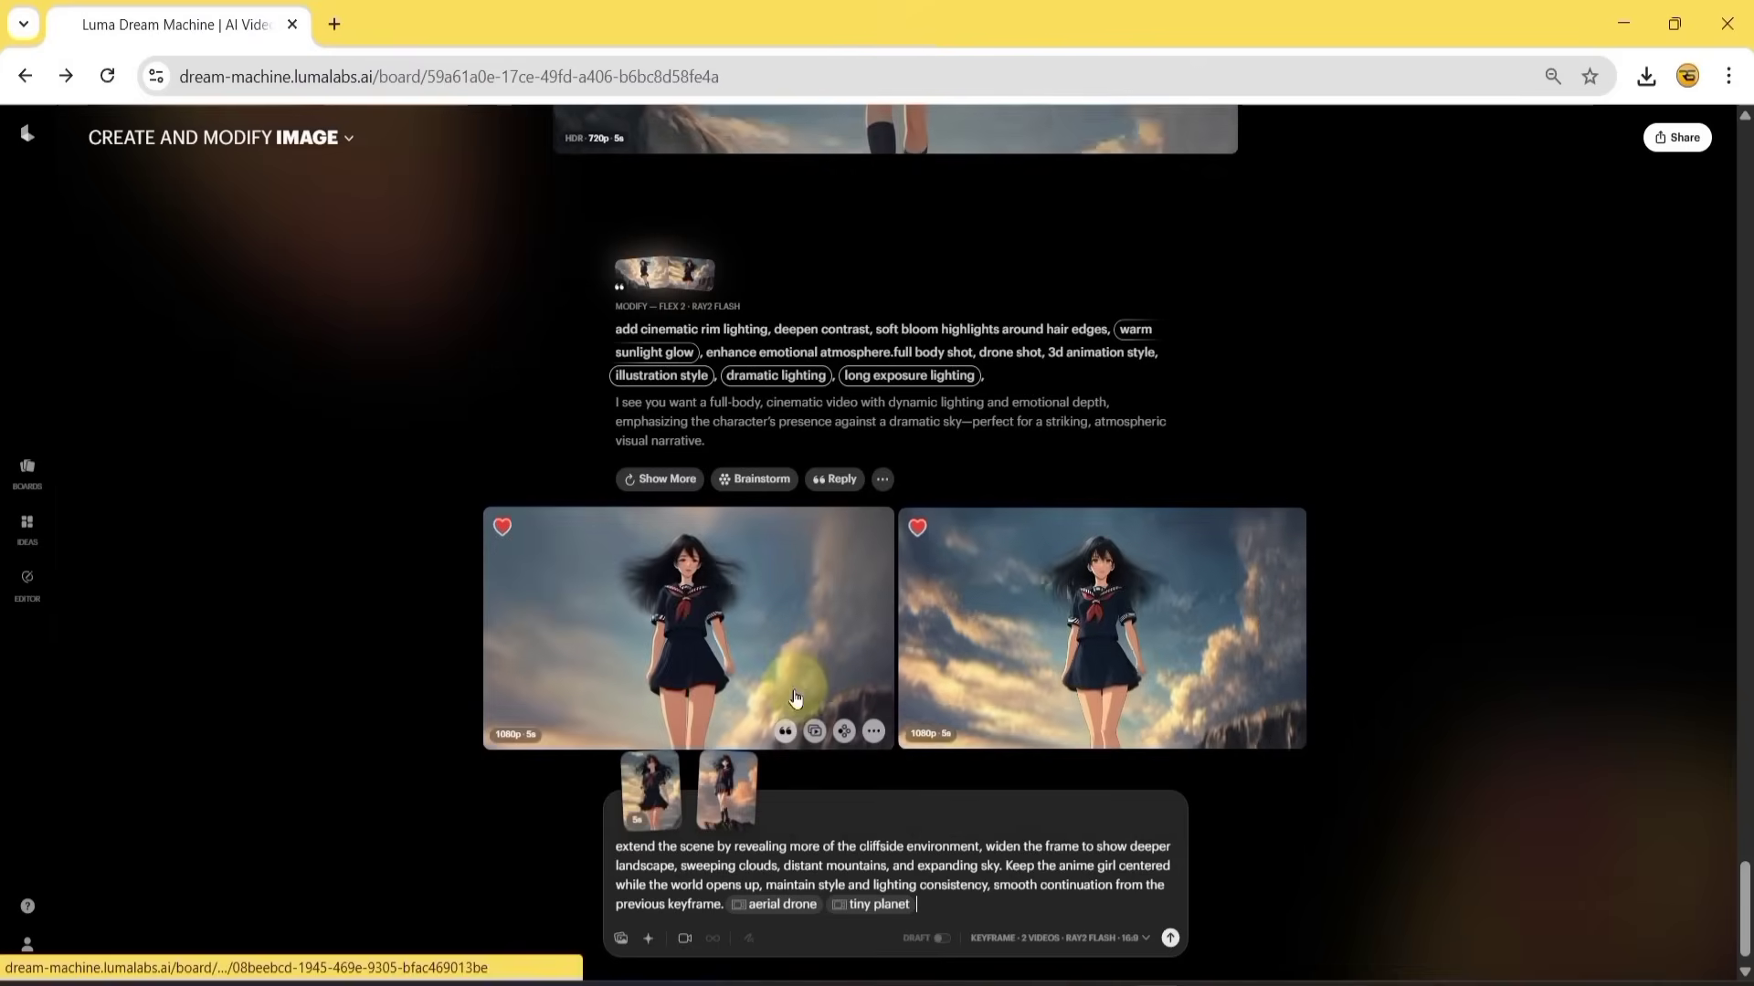
{"action": "left_click", "coordinate": [1109, 941]}
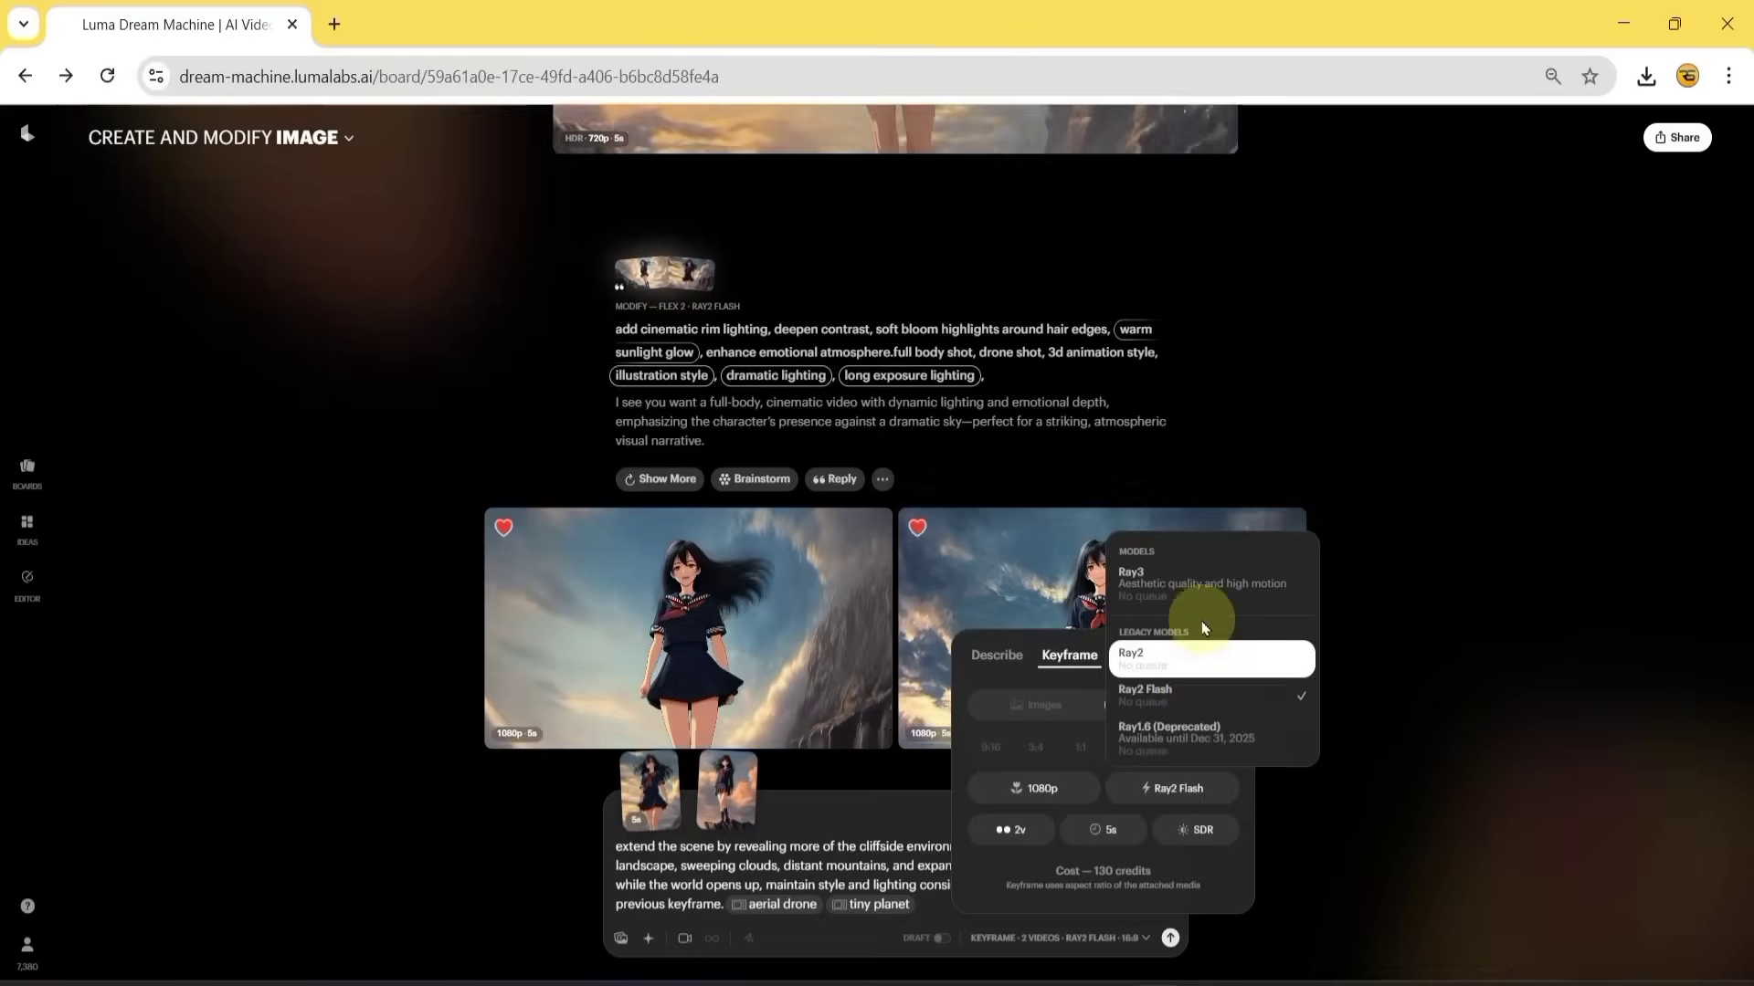
- Switch the extension to Ray3 at SDR and 1080p, generate it, and open the first result
{"action": "left_click", "coordinate": [1210, 580]}
{"action": "left_click", "coordinate": [1197, 836]}
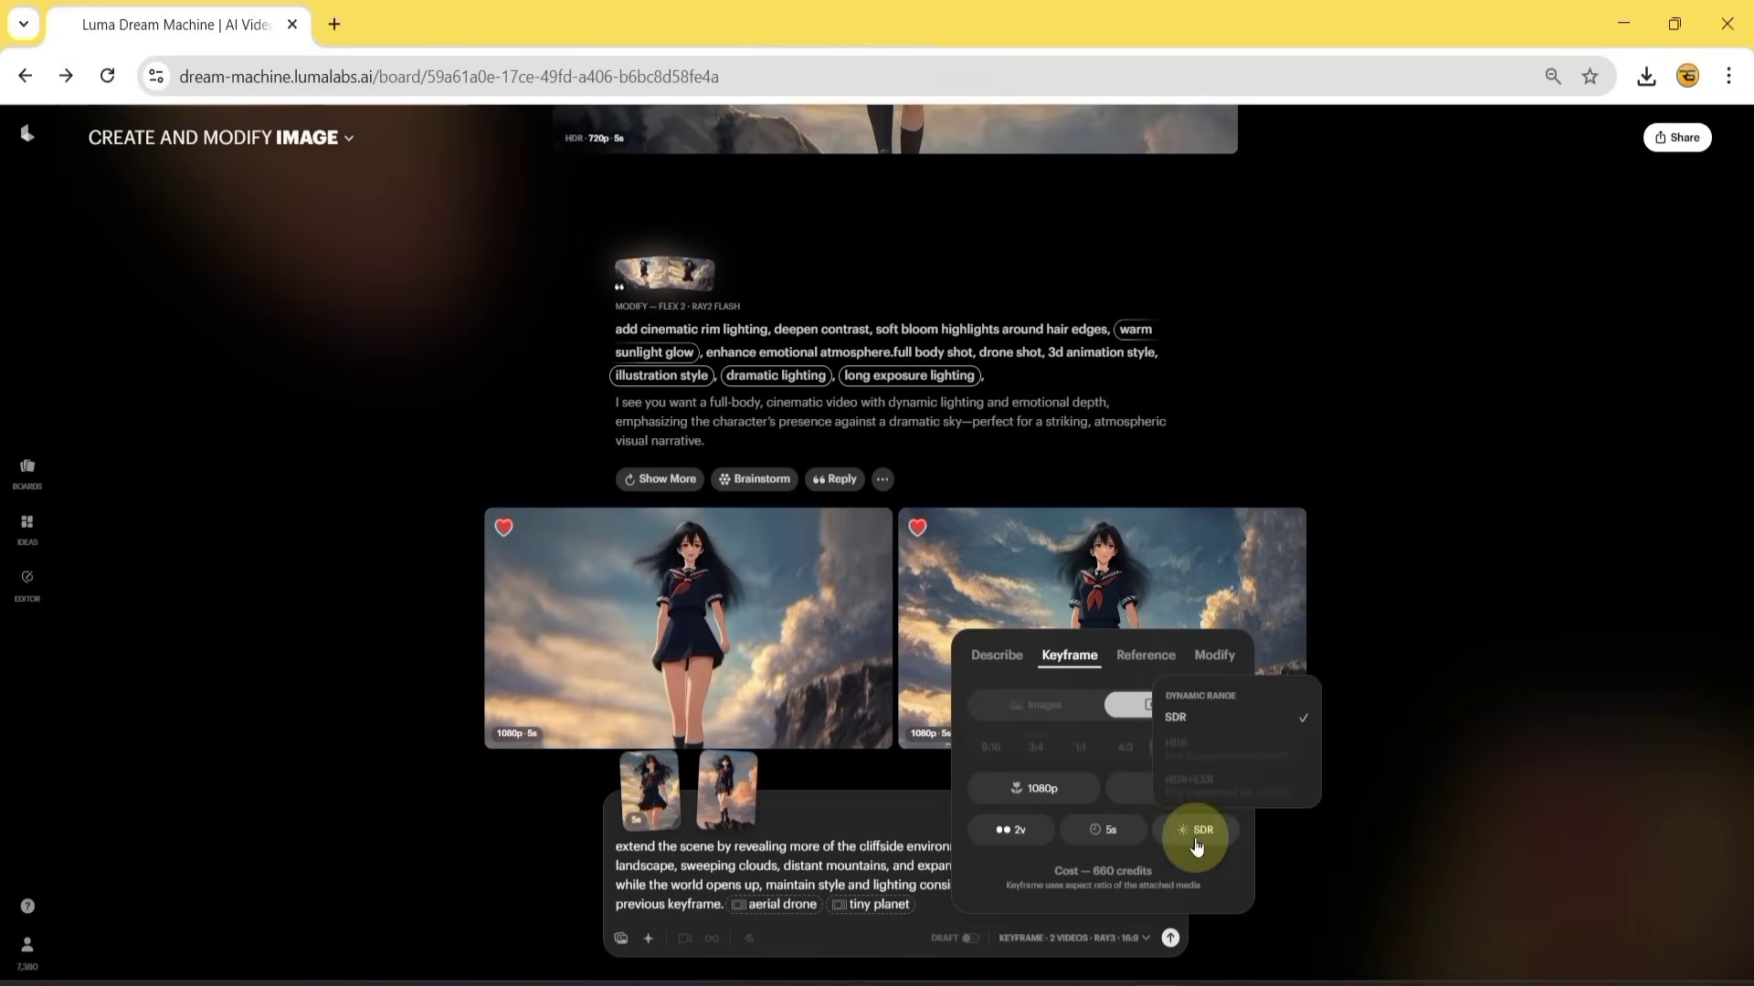
{"action": "left_click", "coordinate": [1196, 834]}
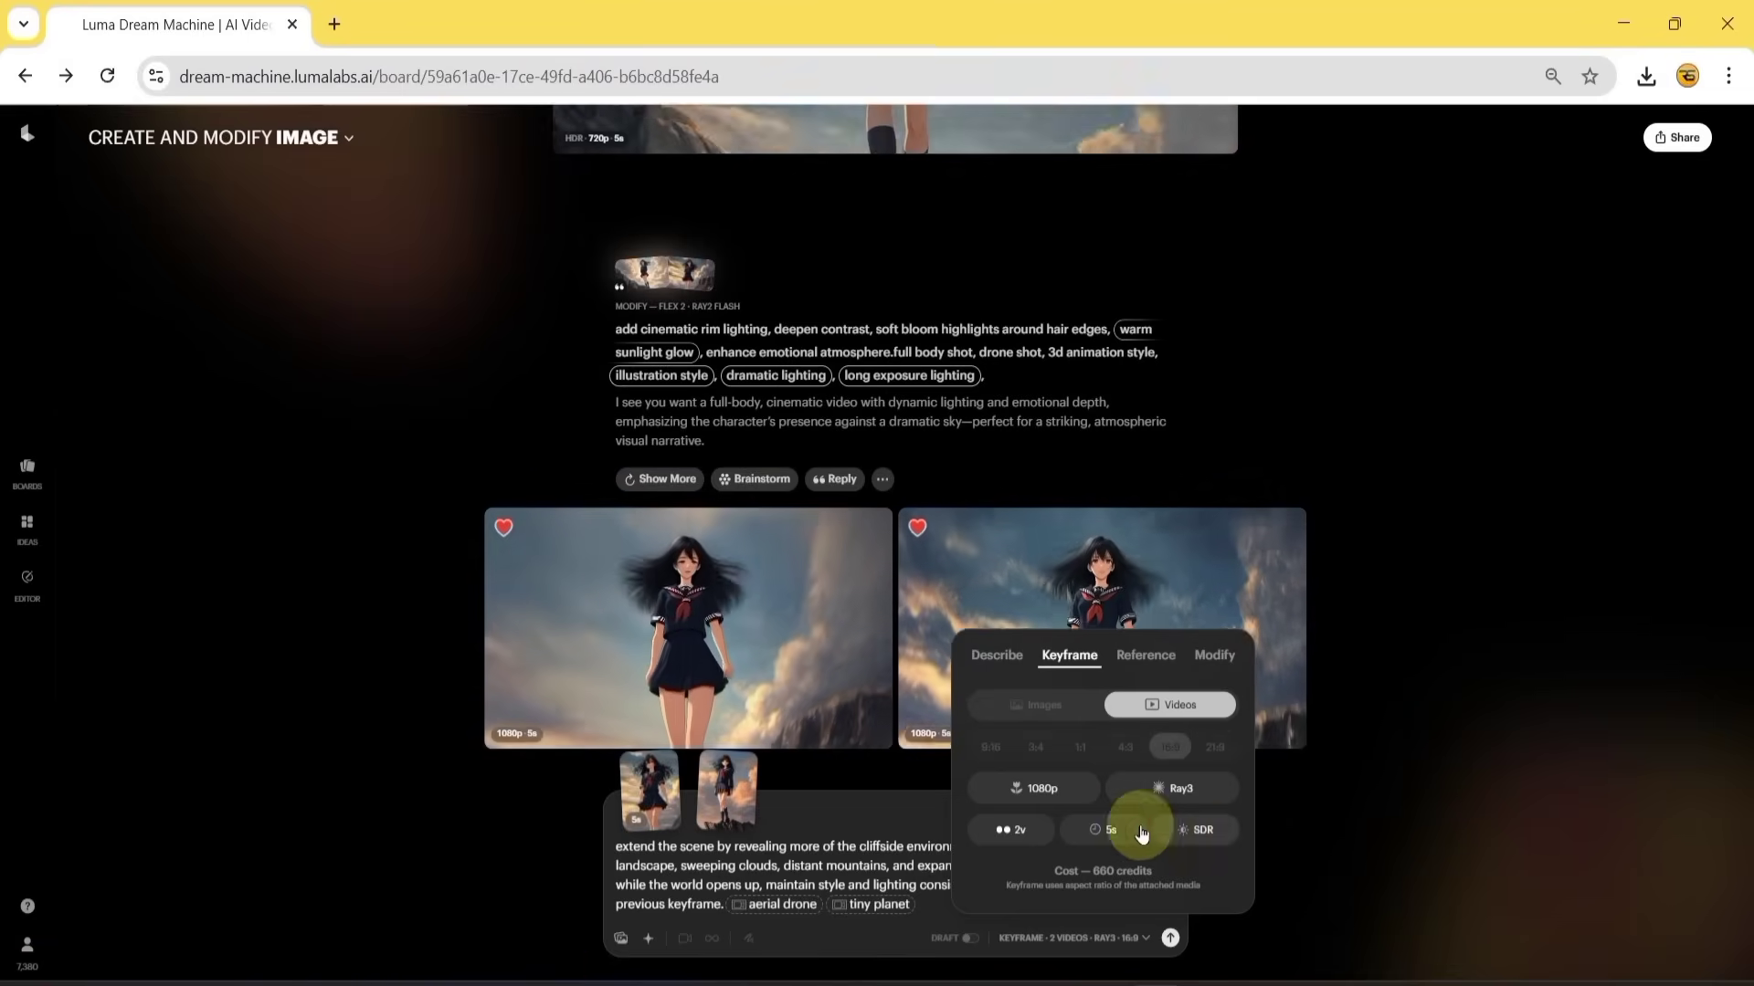
{"action": "left_click", "coordinate": [1044, 791]}
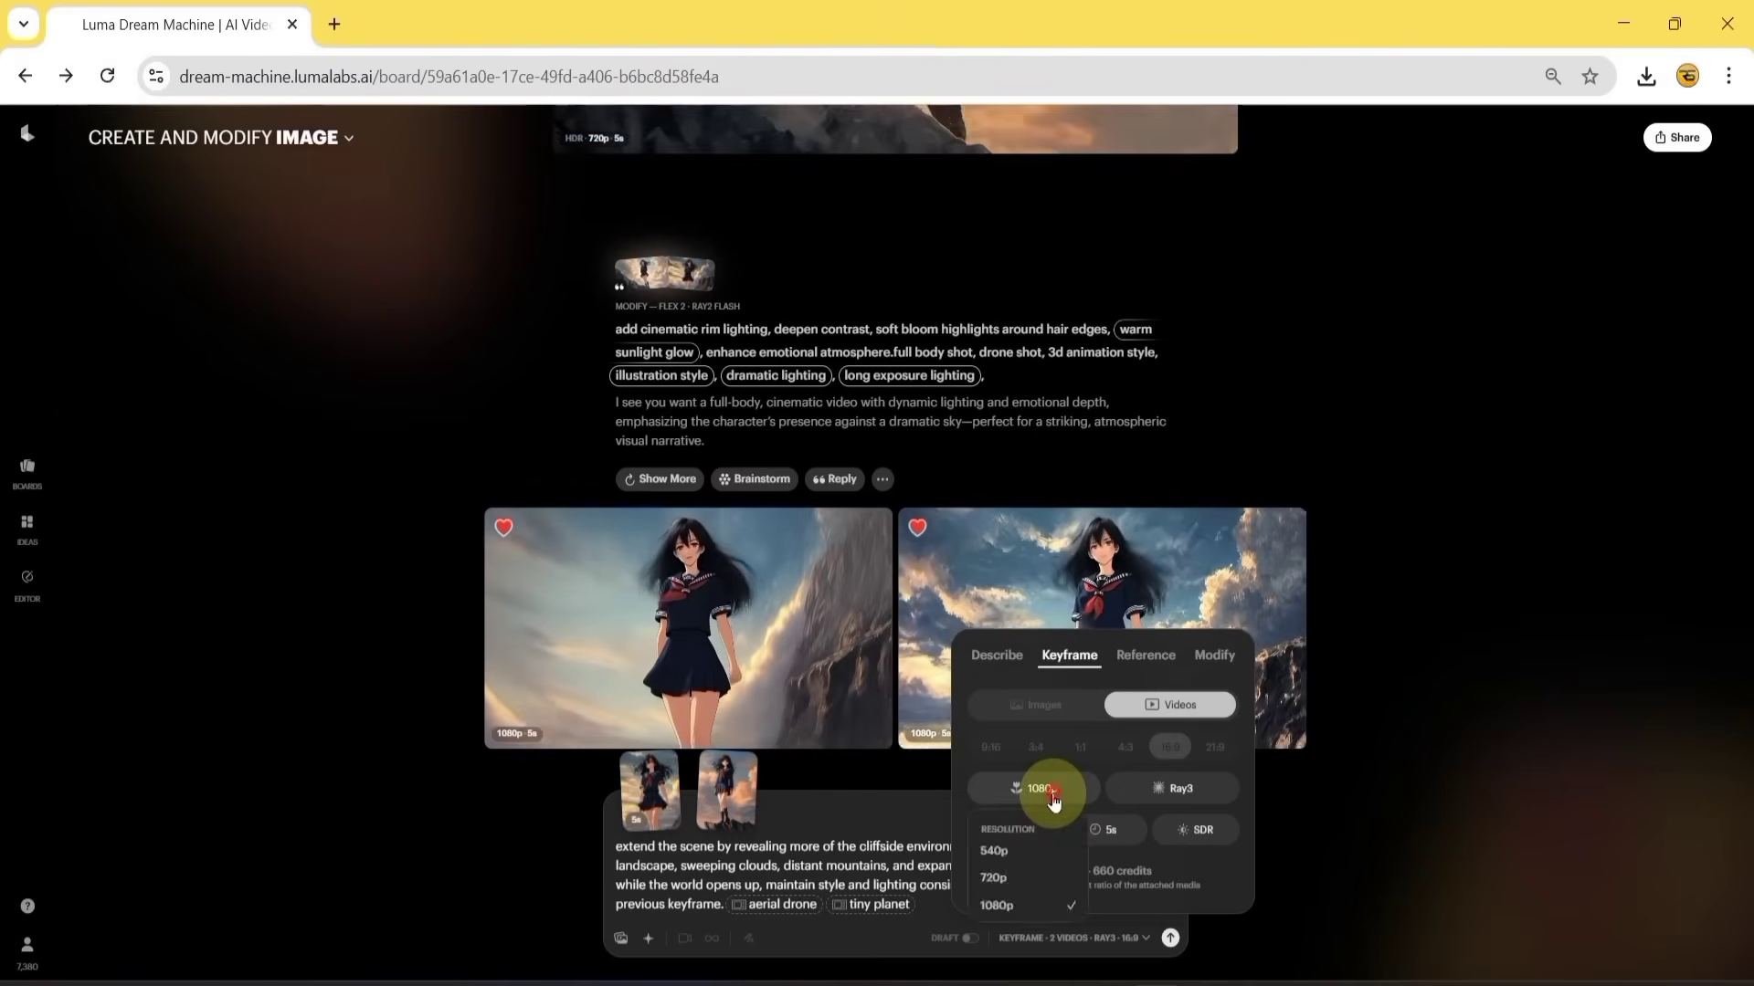
{"action": "left_click", "coordinate": [1059, 801]}
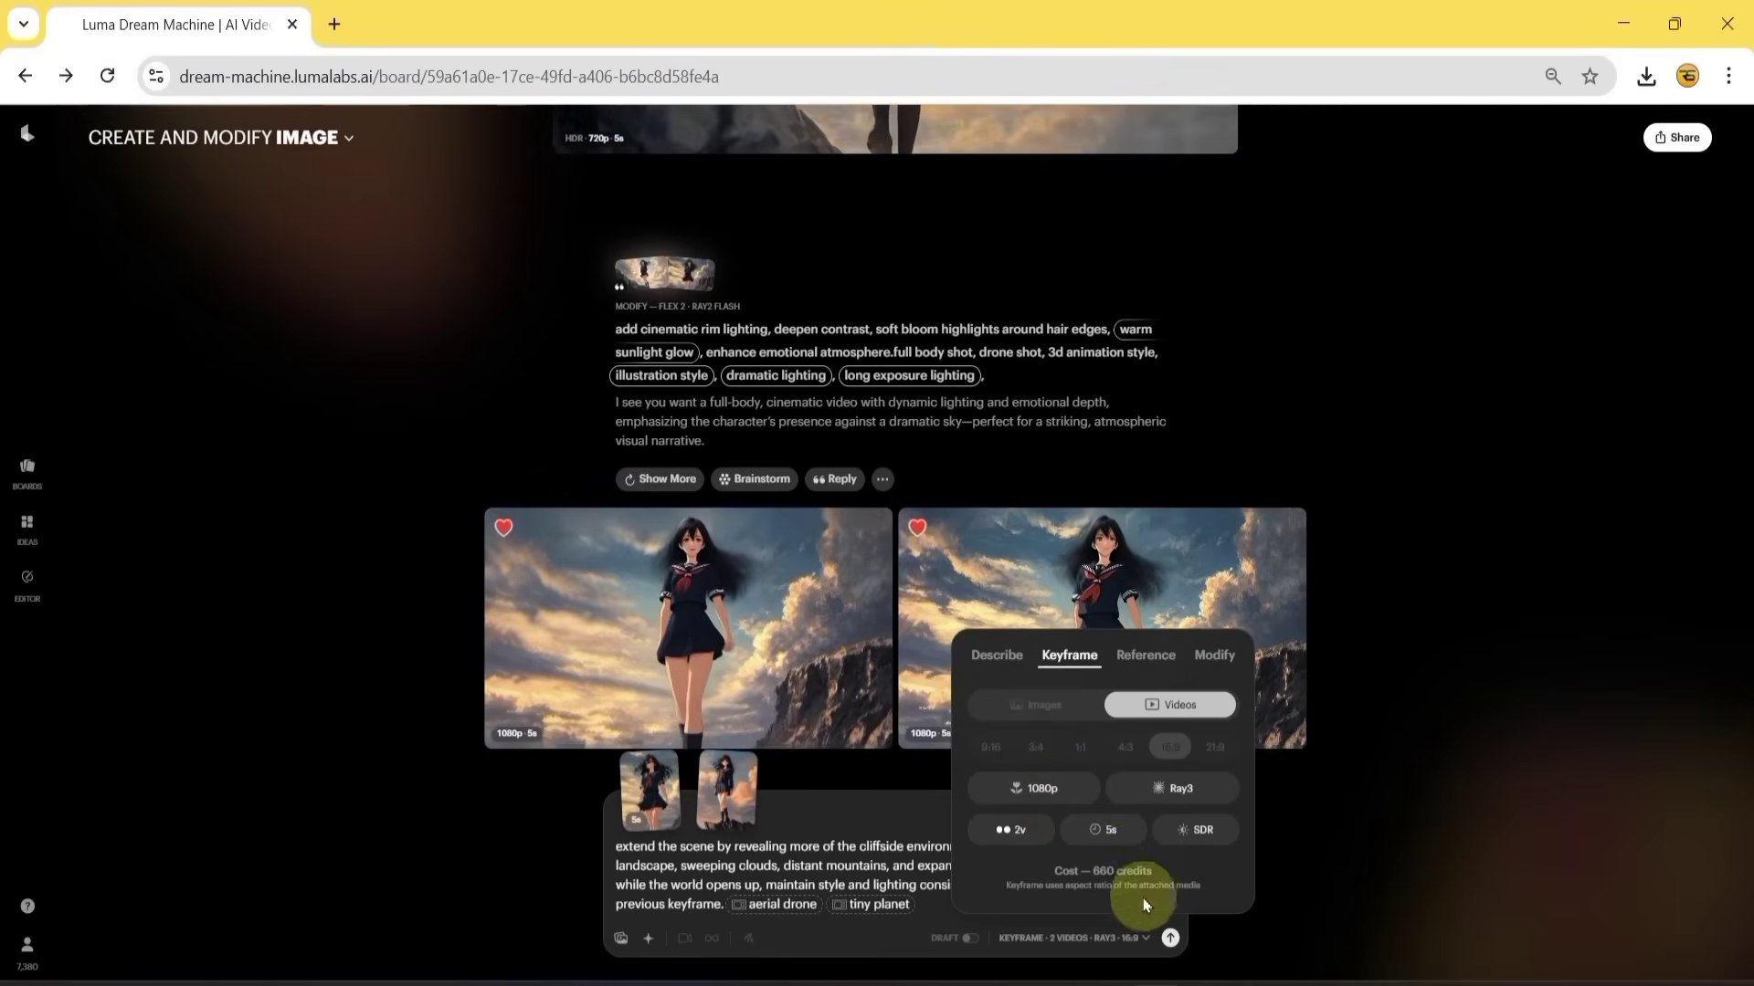
{"action": "left_click", "coordinate": [1170, 938]}
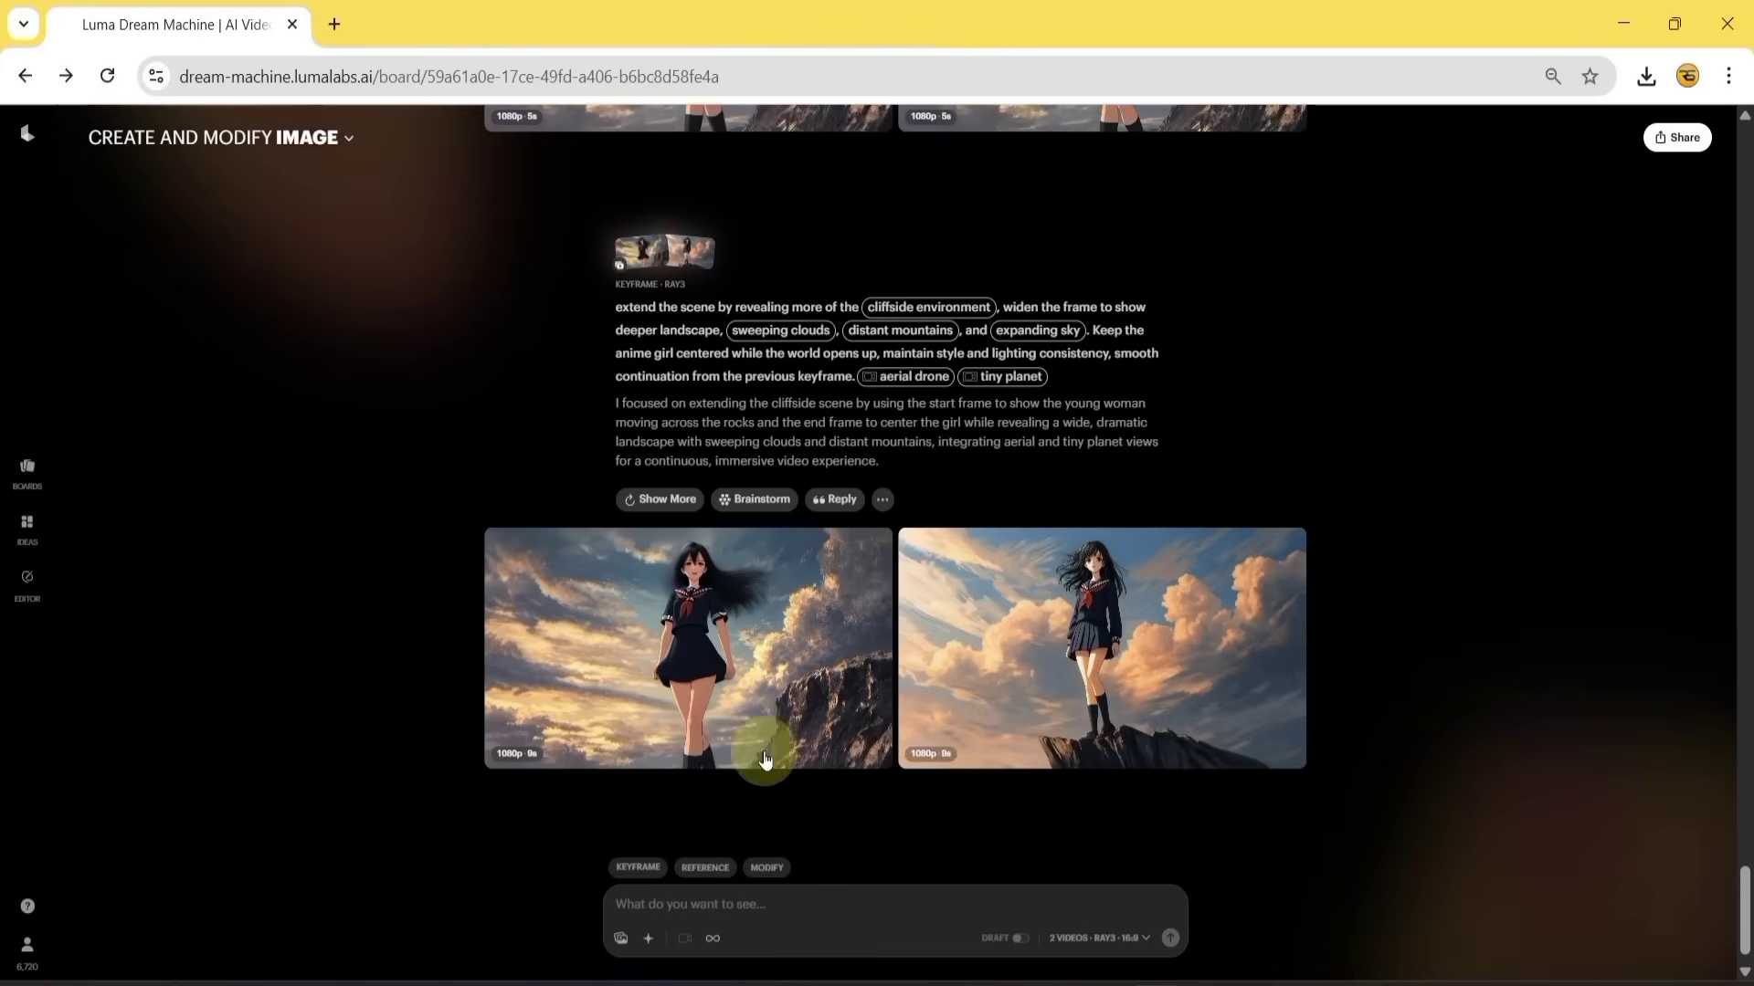
{"action": "left_click", "coordinate": [627, 666]}
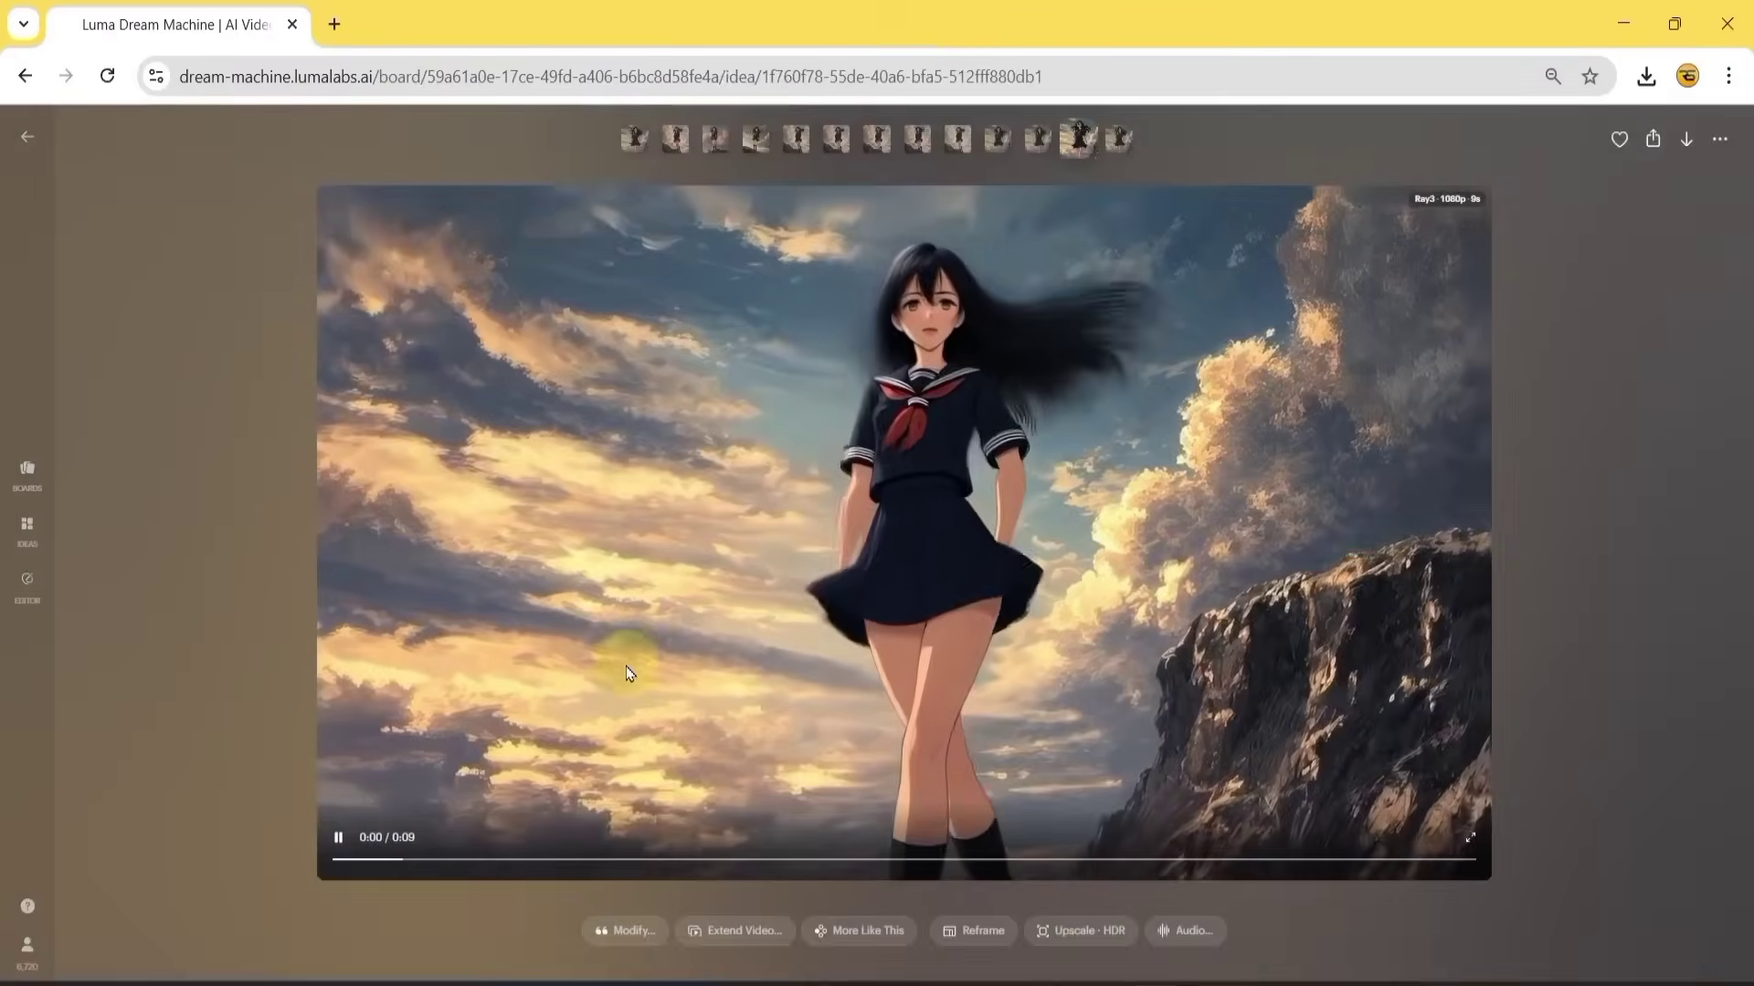